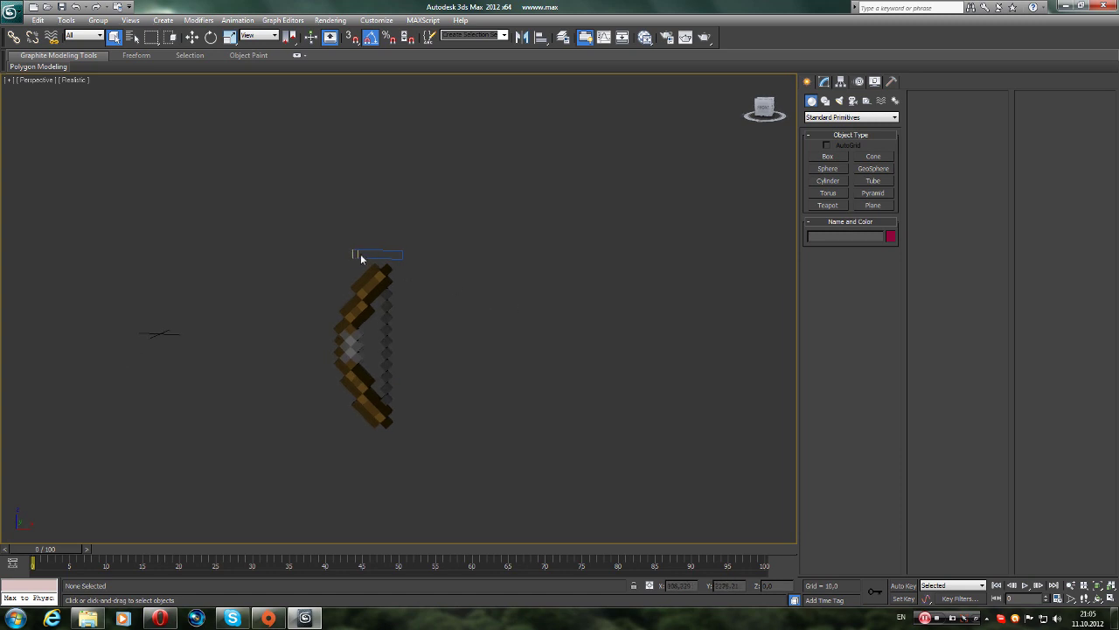
# - Drag the slider rectangle to preview the bow bending, deselect, and bring up the application menu
pyautogui.click(360, 256)
pyautogui.press('w')
pyautogui.scroll(2, 425, 249)
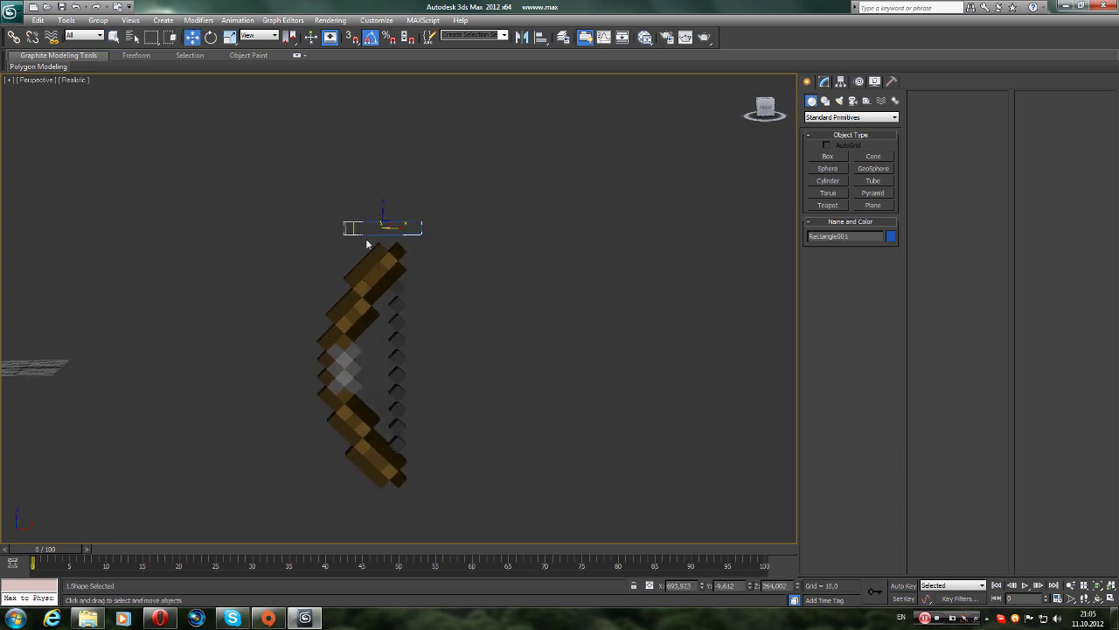
pyautogui.moveTo(357, 233)
pyautogui.keyDown('shift'); pyautogui.mouseDown()
pyautogui.moveTo(423, 229)
pyautogui.moveTo(360, 227)
pyautogui.moveTo(412, 228)
pyautogui.moveTo(367, 229)
pyautogui.moveTo(412, 229)
pyautogui.moveTo(371, 239)
pyautogui.moveTo(429, 234)
pyautogui.moveTo(350, 238)
pyautogui.moveTo(429, 240)
pyautogui.moveTo(359, 230)
pyautogui.moveTo(437, 230)
pyautogui.moveTo(358, 229)
pyautogui.mouseUp(); pyautogui.keyUp('shift')
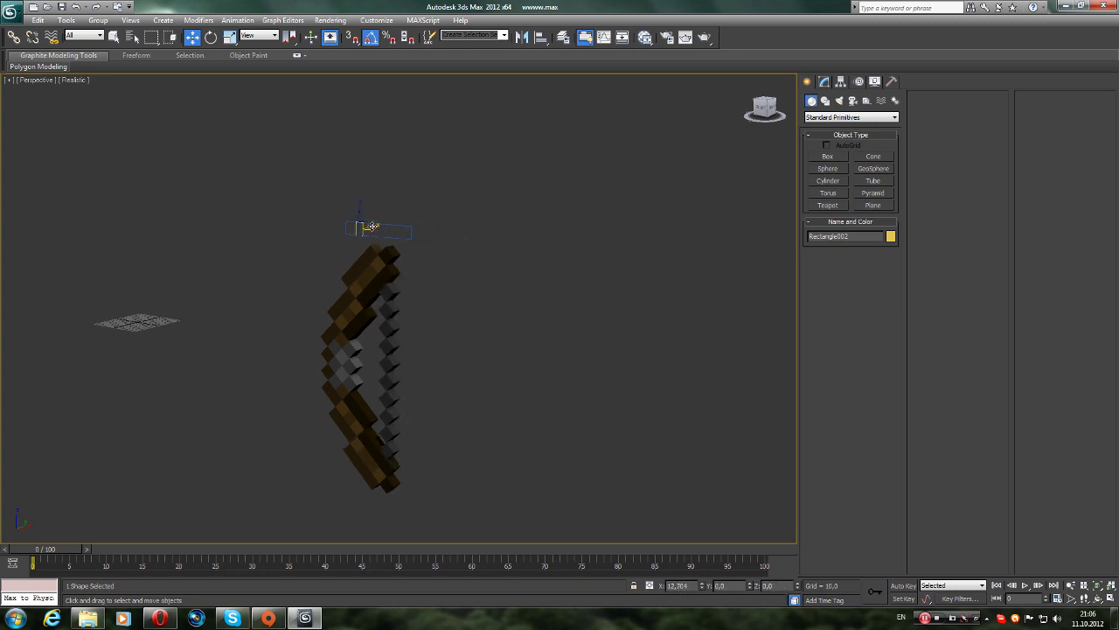
pyautogui.keyDown('alt'); pyautogui.moveTo(428, 184); pyautogui.dragTo(468, 192, button='middle'); pyautogui.keyUp('alt')
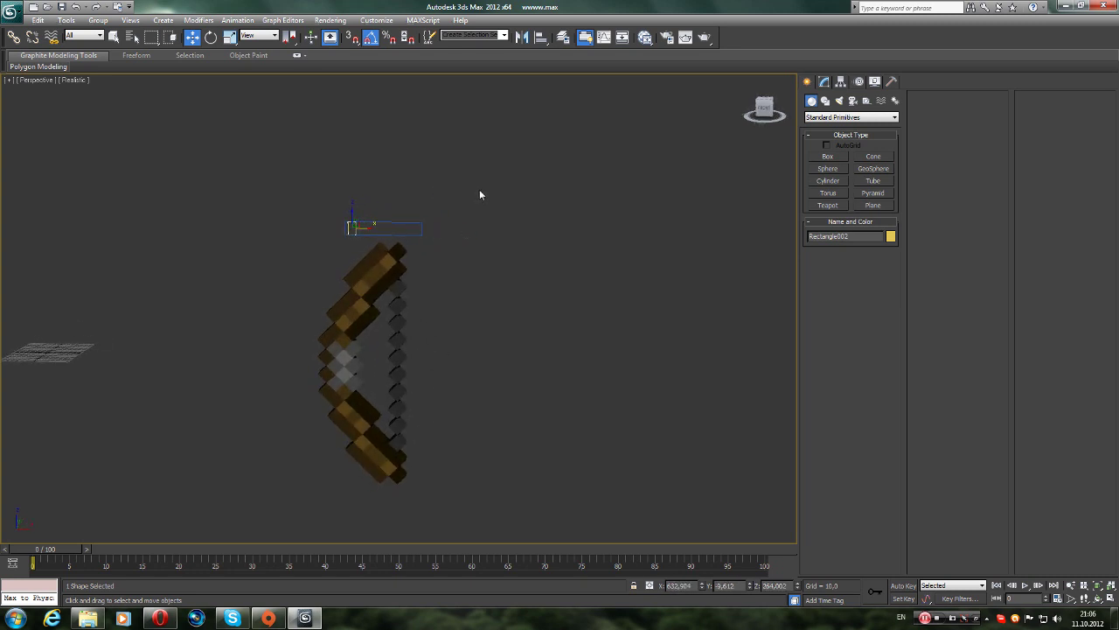
pyautogui.click(479, 188)
pyautogui.click(12, 11)
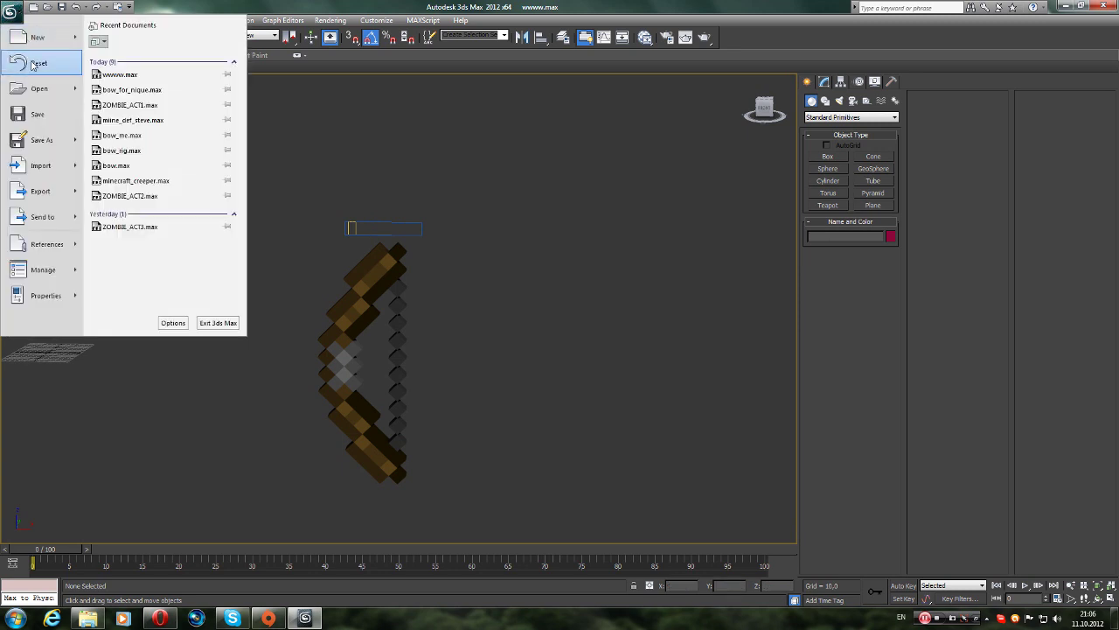
# - Reset without saving, then merge all four bow models from ebaaa.3DS into the scene
pyautogui.click(39, 63)
pyautogui.click(573, 354)
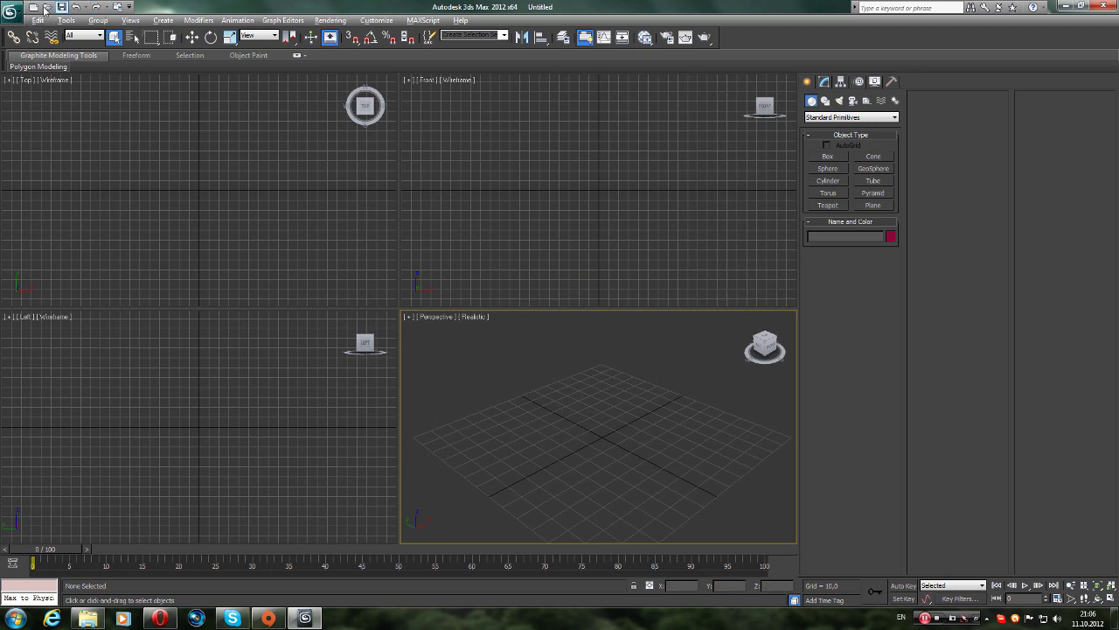
pyautogui.click(11, 10)
pyautogui.moveTo(41, 166)
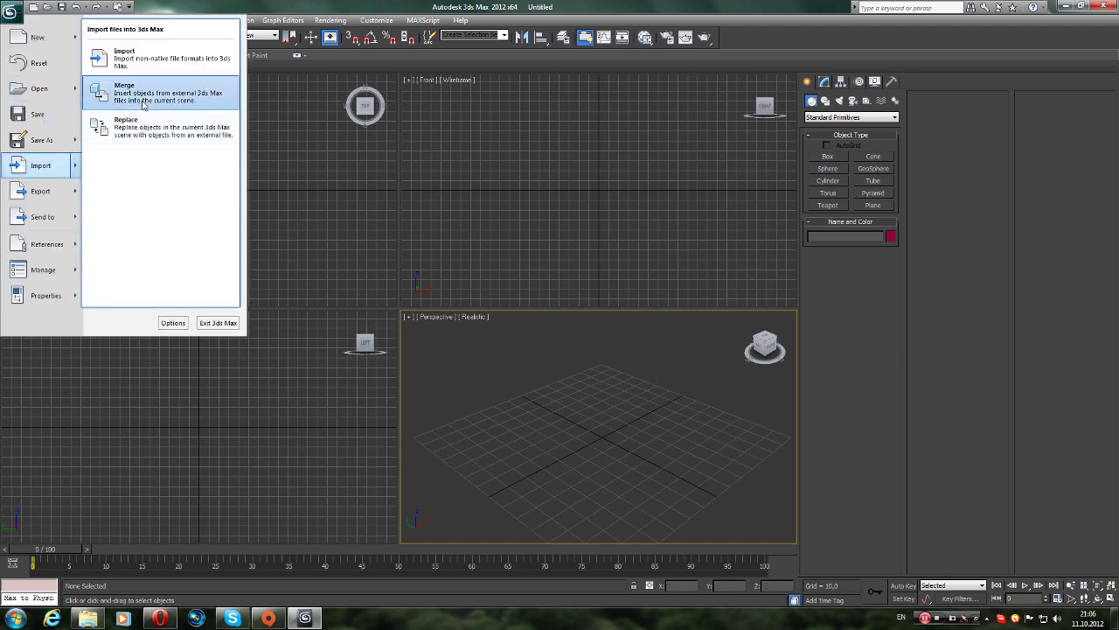
pyautogui.click(127, 45)
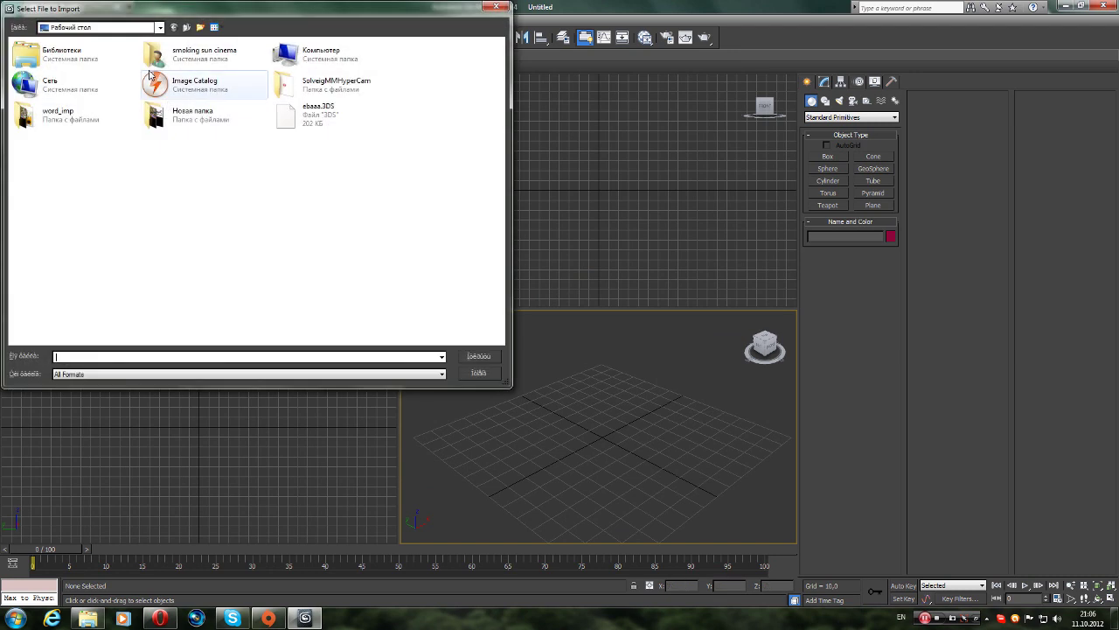
pyautogui.click(322, 122)
pyautogui.click(478, 356)
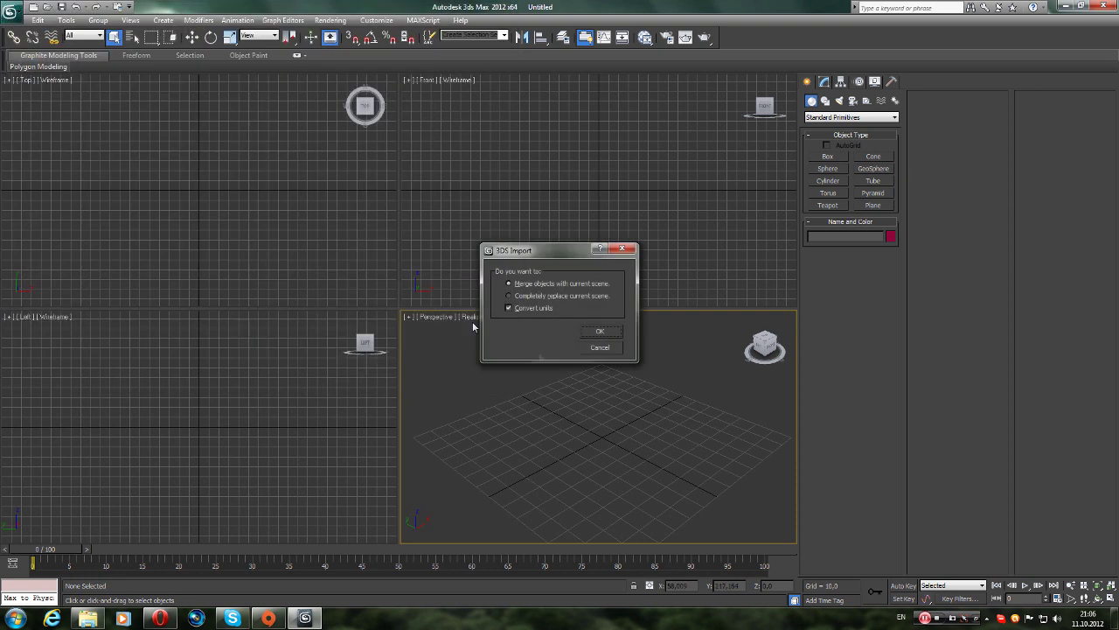
pyautogui.click(600, 332)
# - Maximize the Perspective viewport and show it from the Front in Shaded mode
pyautogui.hotkey('alt', 'w')
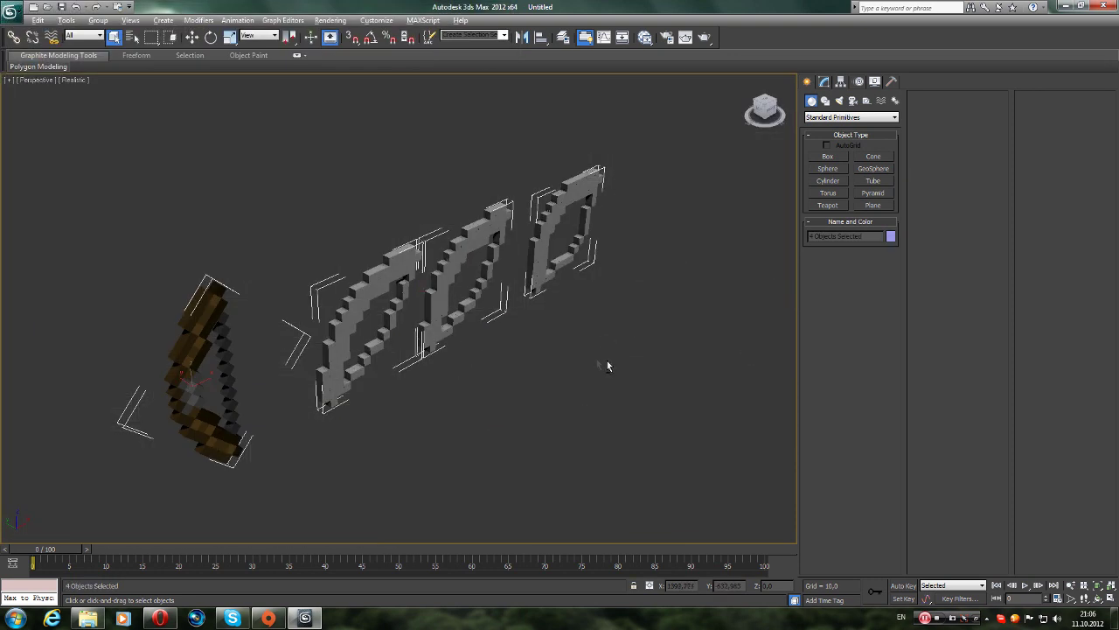
pyautogui.click(765, 109)
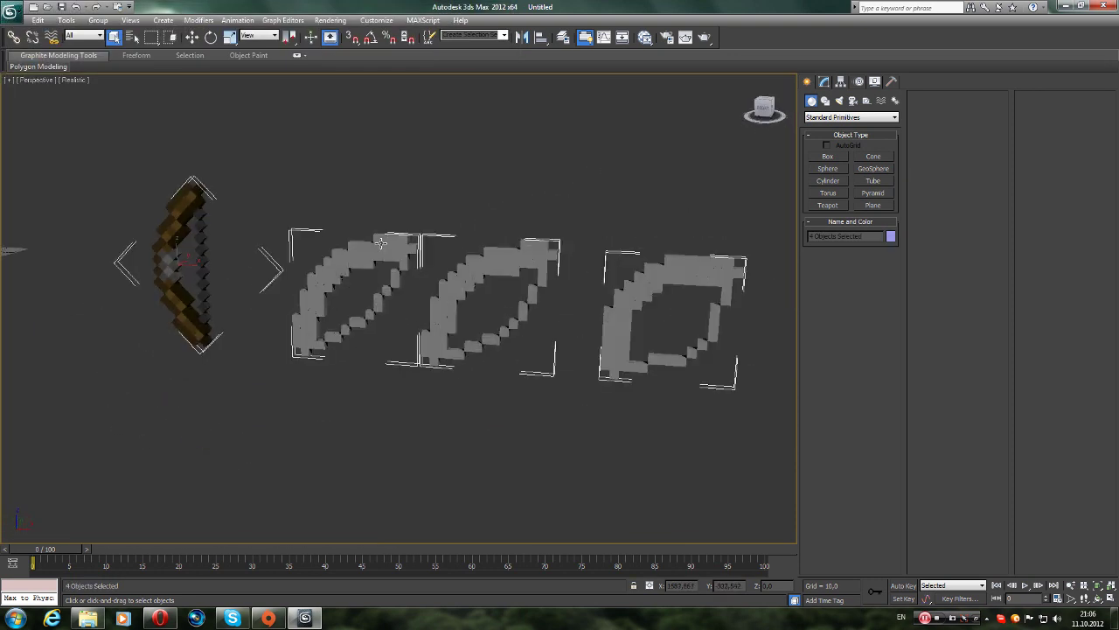
pyautogui.click(74, 79)
pyautogui.click(97, 104)
# - Move the textured bow Box029 to the left and show its Modify panel
pyautogui.moveTo(169, 118); pyautogui.dragTo(356, 217, button='middle')
pyautogui.click(362, 215)
pyautogui.click(300, 324)
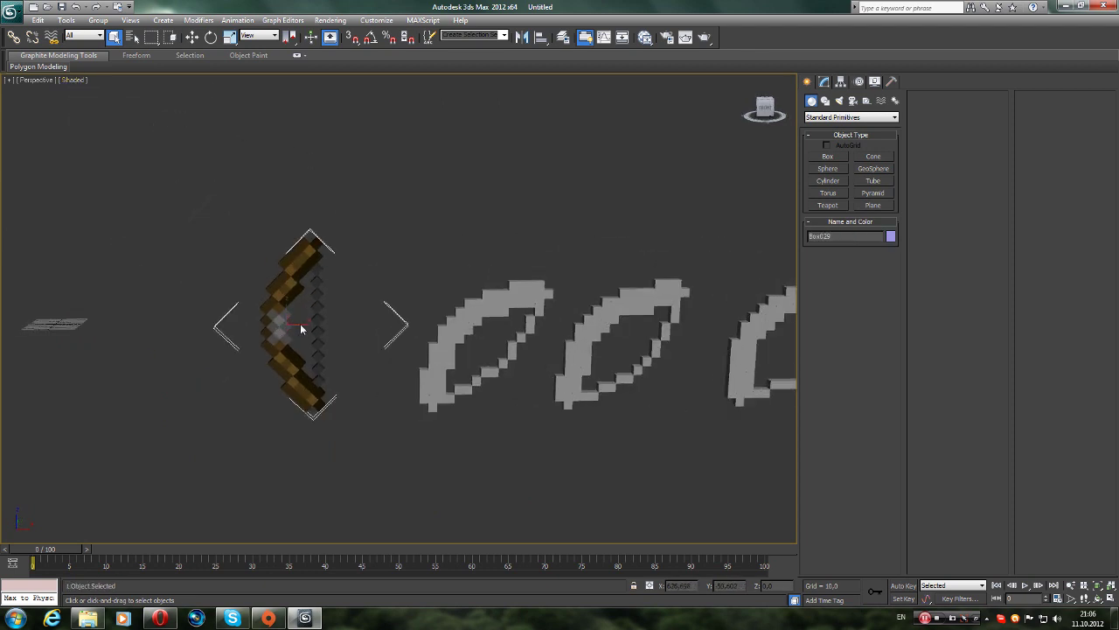
pyautogui.press('w')
pyautogui.moveTo(300, 323); pyautogui.dragTo(239, 323)
pyautogui.click(380, 247)
pyautogui.moveTo(379, 247); pyautogui.dragTo(424, 252, button='middle')
pyautogui.click(261, 319)
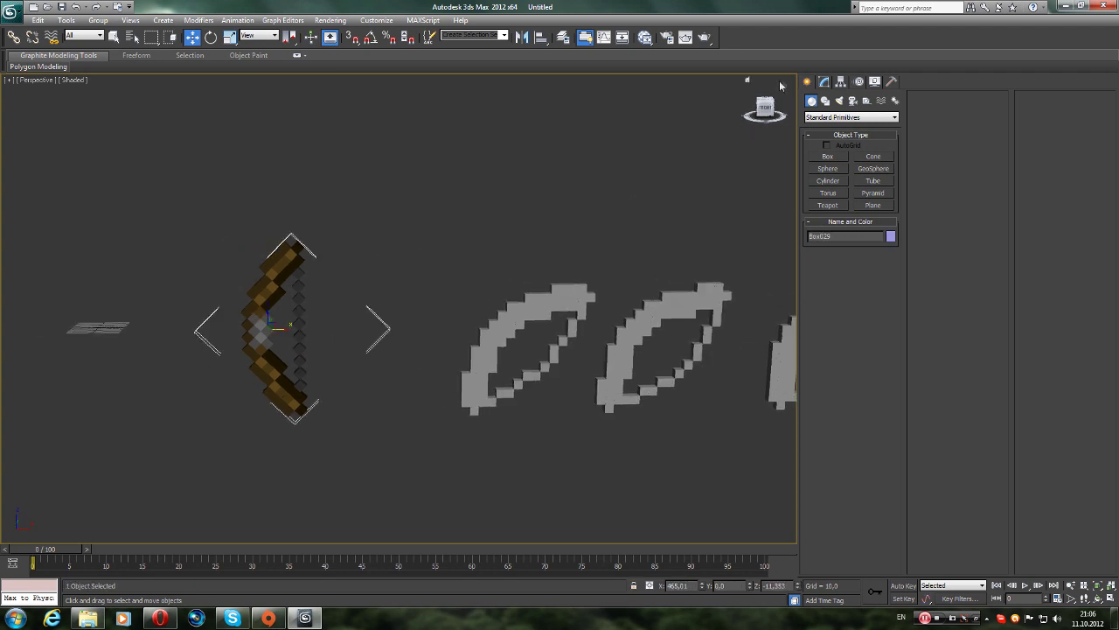
pyautogui.click(822, 82)
# - Add a Morpher modifier to Box029
pyautogui.click(894, 113)
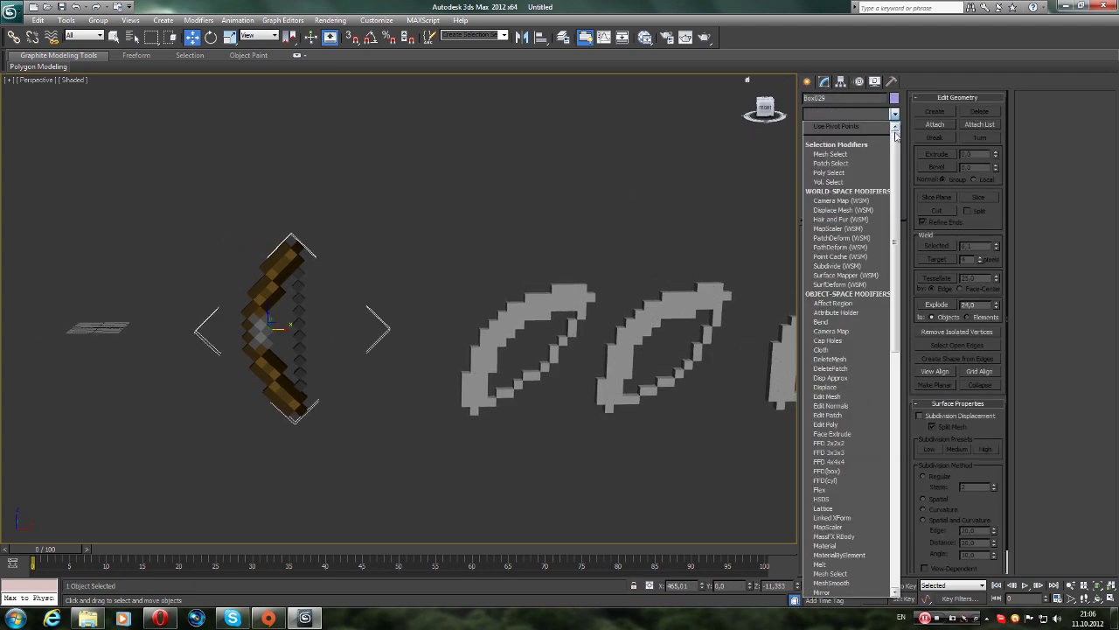
pyautogui.moveTo(896, 131); pyautogui.dragTo(911, 268)
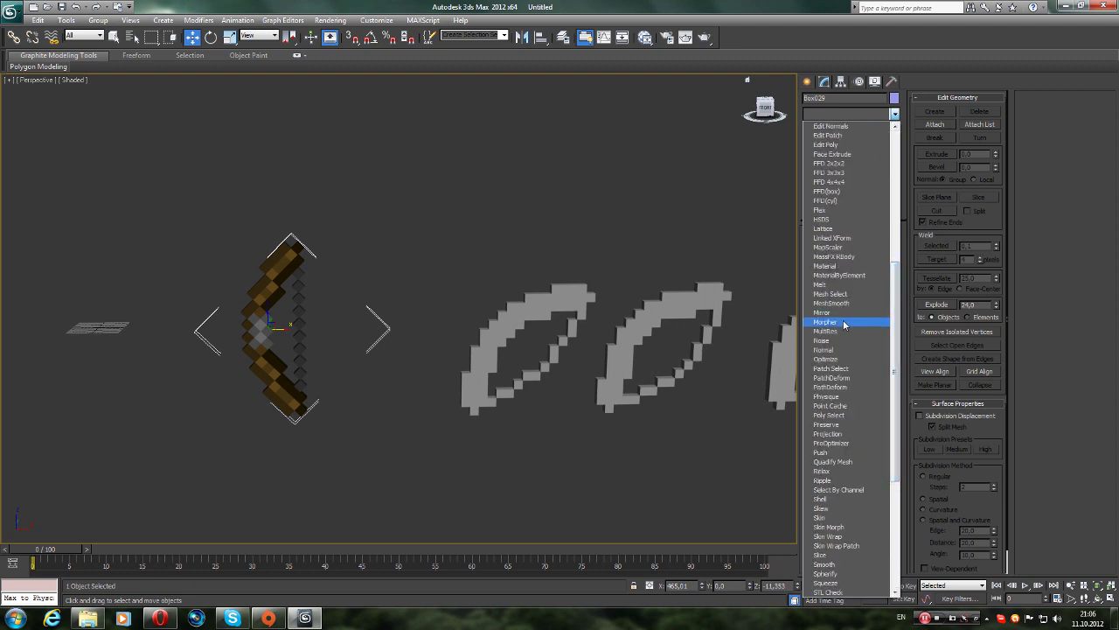
pyautogui.click(844, 321)
# - Load Box030, Box032 and Box031 into Morpher channels 1, 2 and 3
pyautogui.click(958, 150)
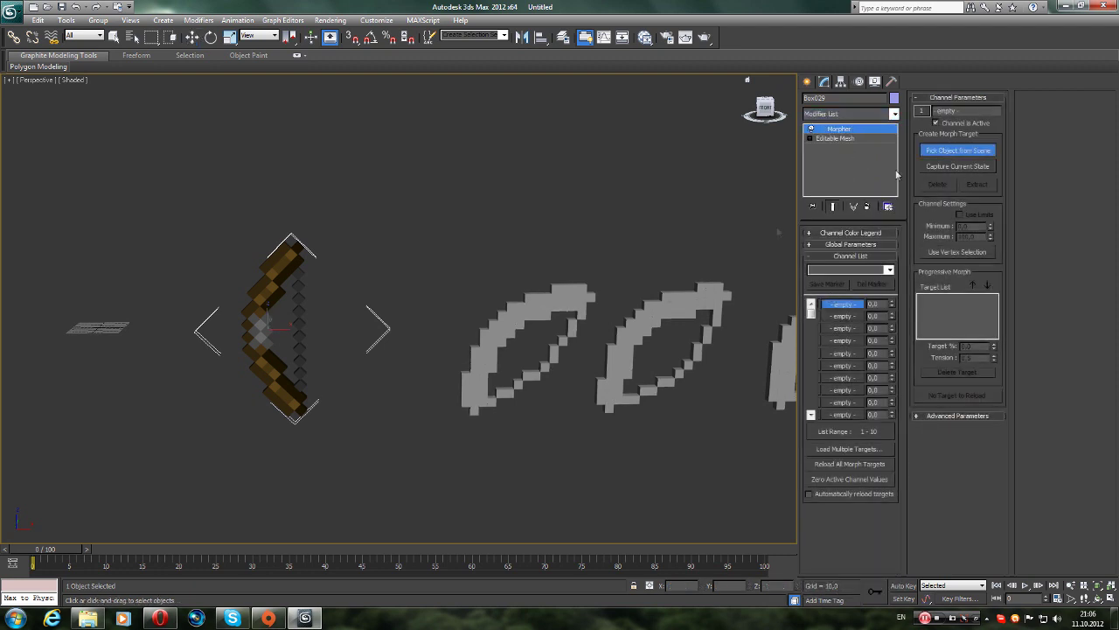
pyautogui.click(579, 298)
pyautogui.click(833, 315)
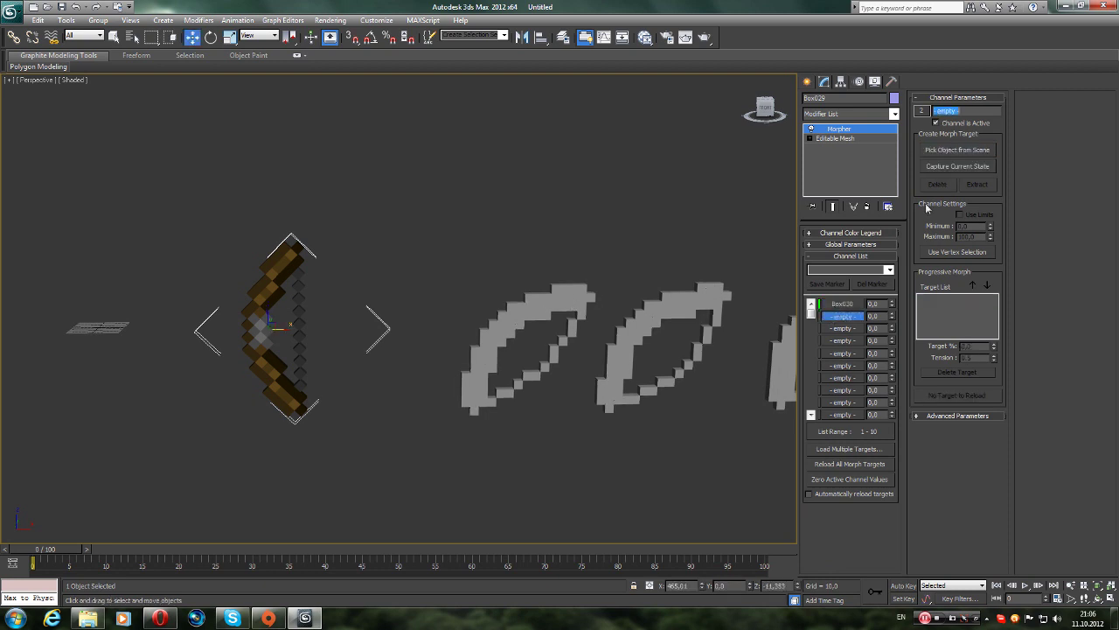
pyautogui.click(934, 154)
pyautogui.click(715, 293)
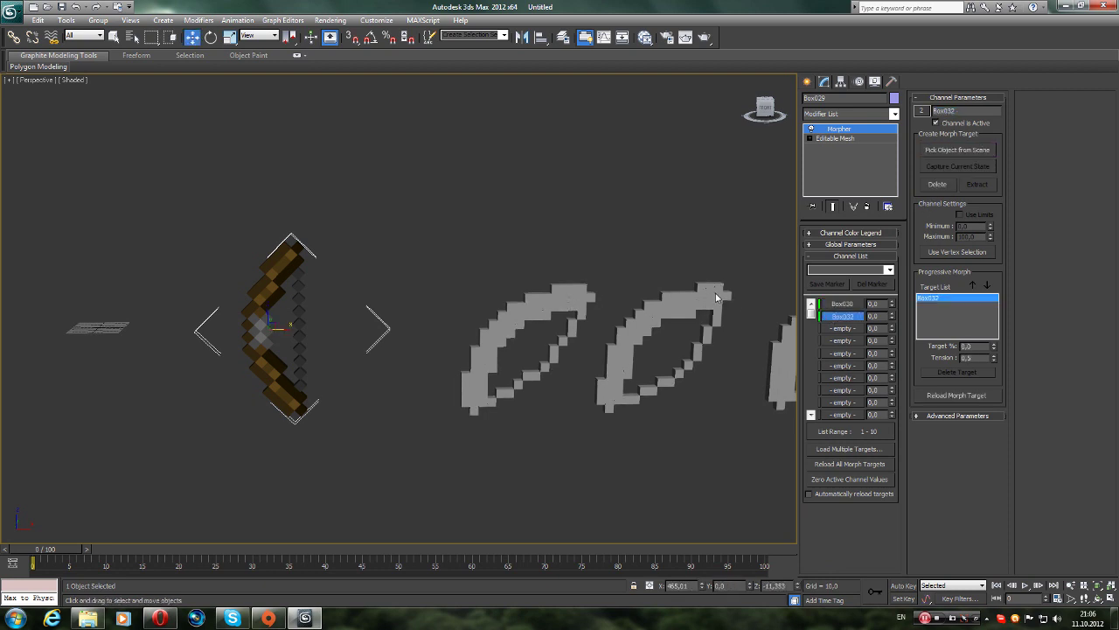
pyautogui.click(843, 329)
pyautogui.click(939, 150)
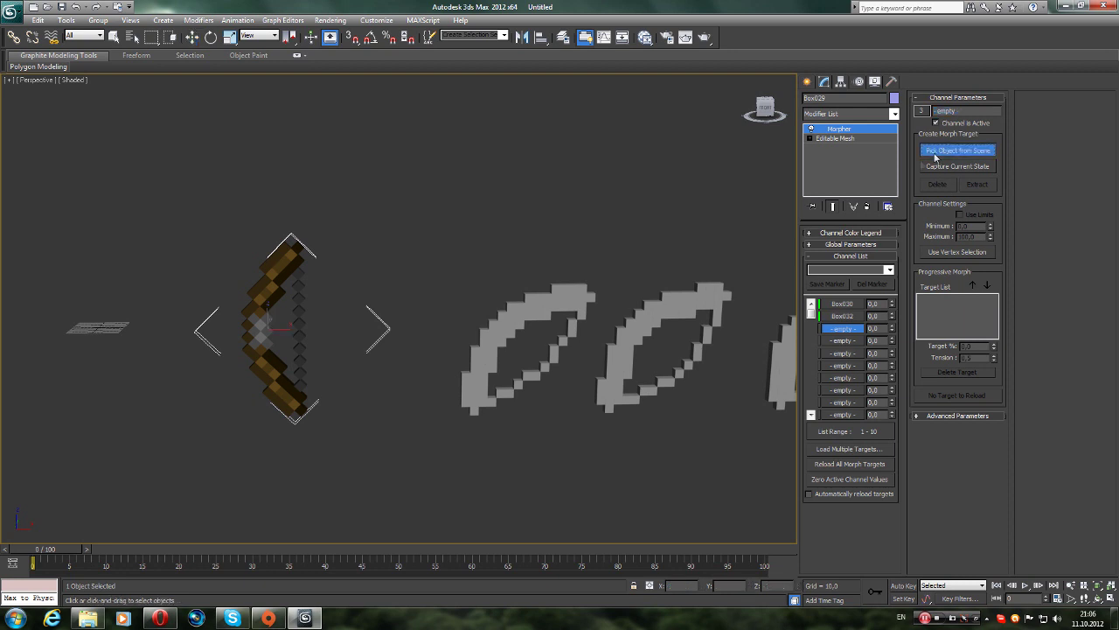
pyautogui.click(658, 324)
# - Raise the Box030 channel to 100 to preview the bow morphing
pyautogui.moveTo(658, 323); pyautogui.dragTo(793, 313, button='middle')
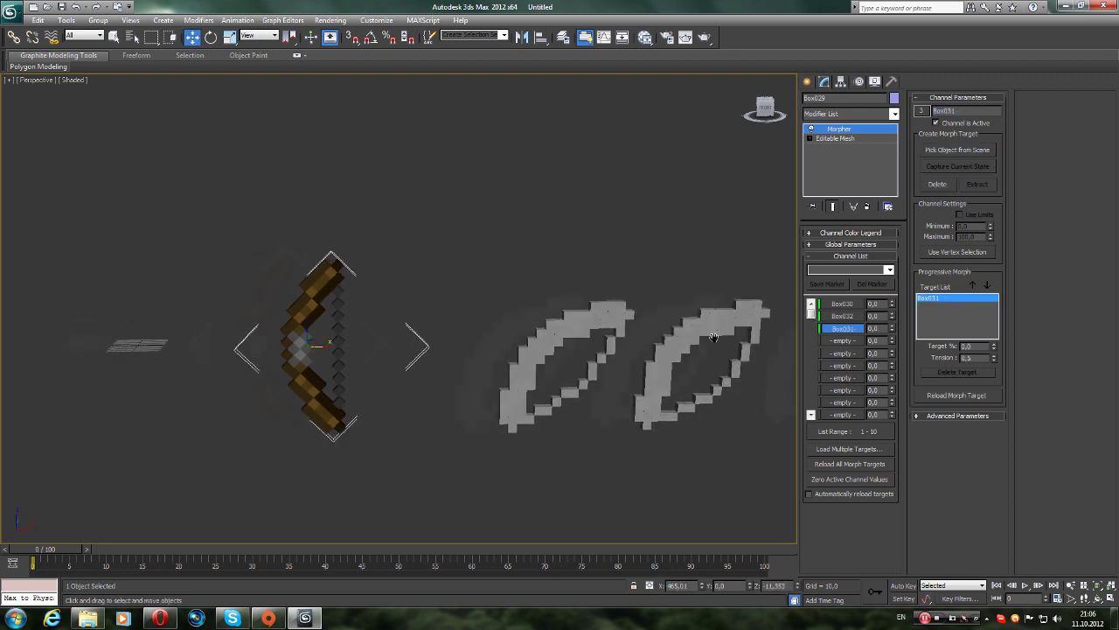
pyautogui.moveTo(893, 303); pyautogui.dragTo(871, 242)
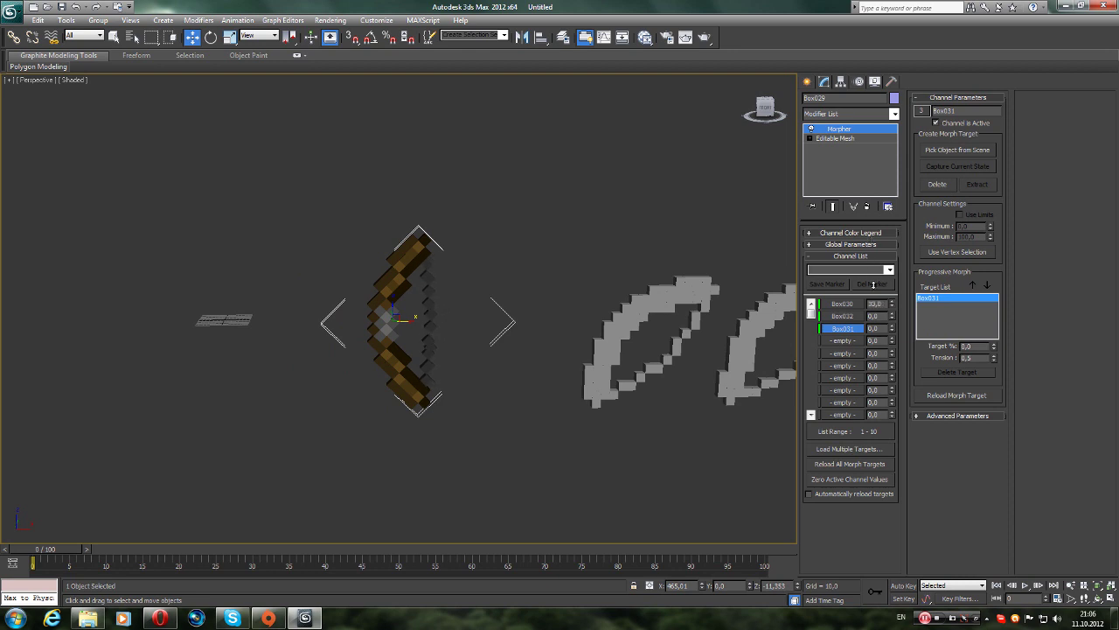
pyautogui.click(559, 236)
pyautogui.moveTo(559, 240); pyautogui.dragTo(544, 268, button='middle')
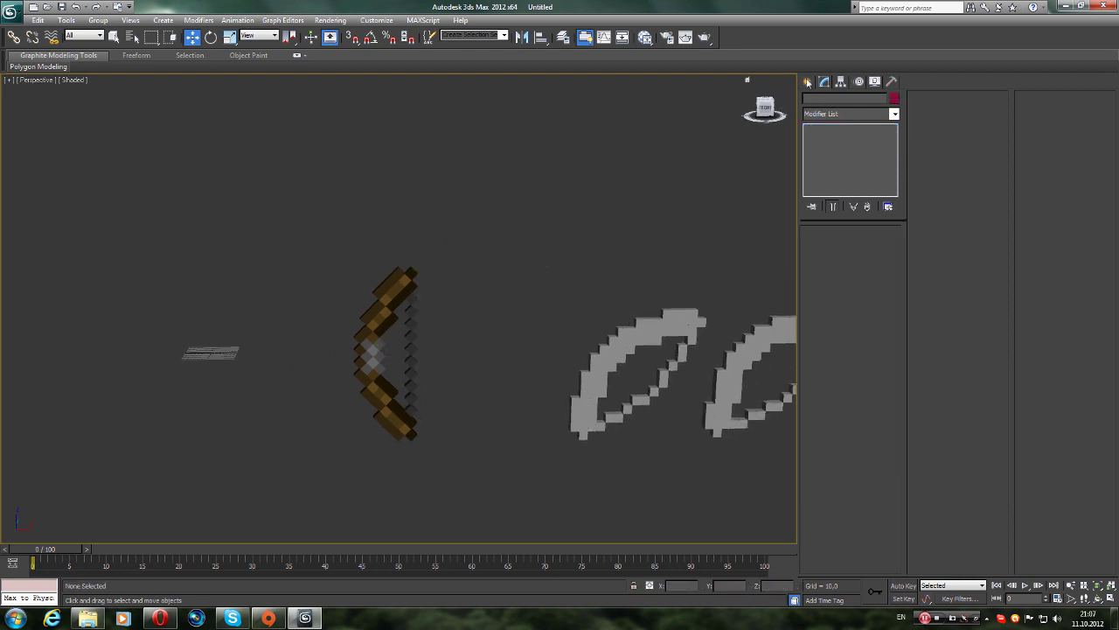
# - Draw a rectangle spline with length 3 and width 150
pyautogui.click(807, 82)
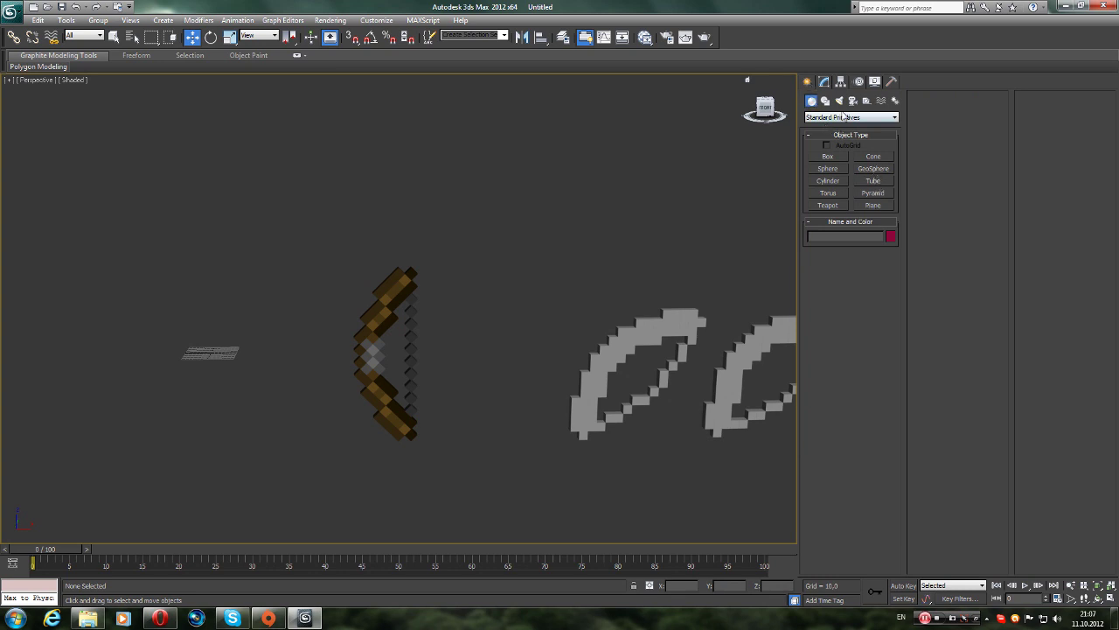
pyautogui.click(825, 100)
pyautogui.click(873, 166)
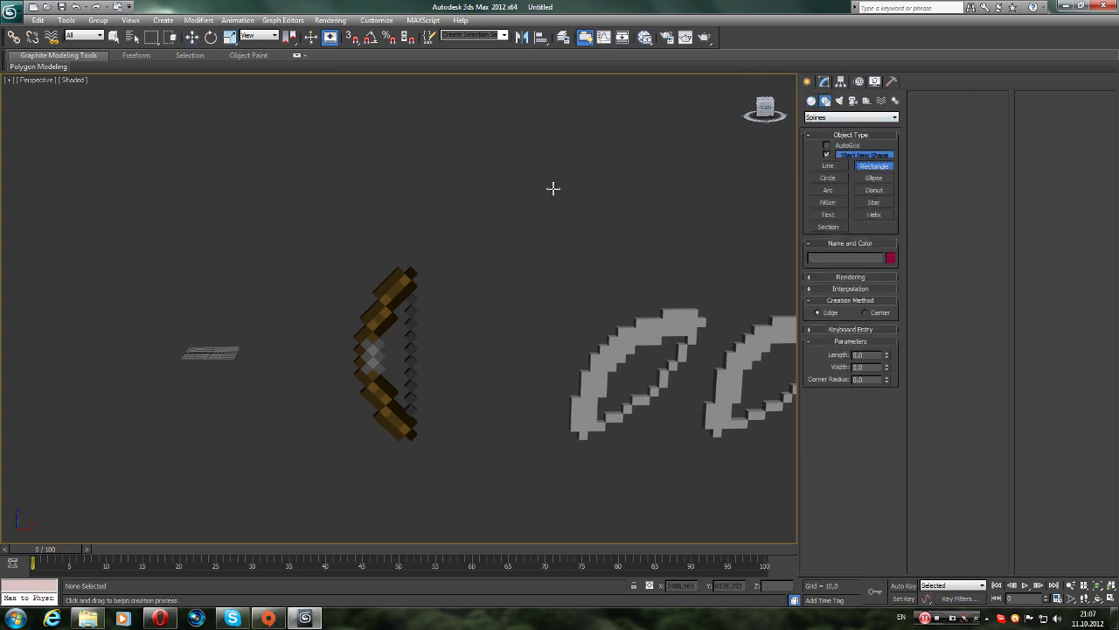
pyautogui.moveTo(360, 472); pyautogui.dragTo(426, 479)
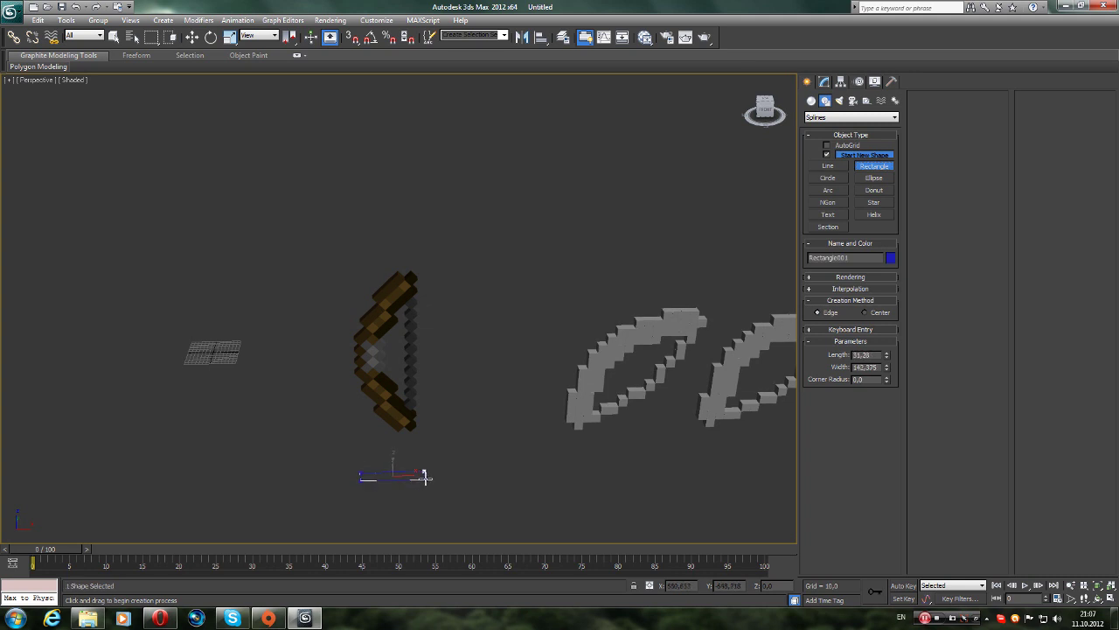
pyautogui.doubleClick(876, 354)
pyautogui.write('3')
pyautogui.doubleClick(879, 366)
pyautogui.write('150')
pyautogui.press('Return')
# - Centre-align the rectangle to the bow and lift it above the bow
pyautogui.moveTo(638, 364); pyautogui.dragTo(636, 379, button='middle')
pyautogui.press('w')
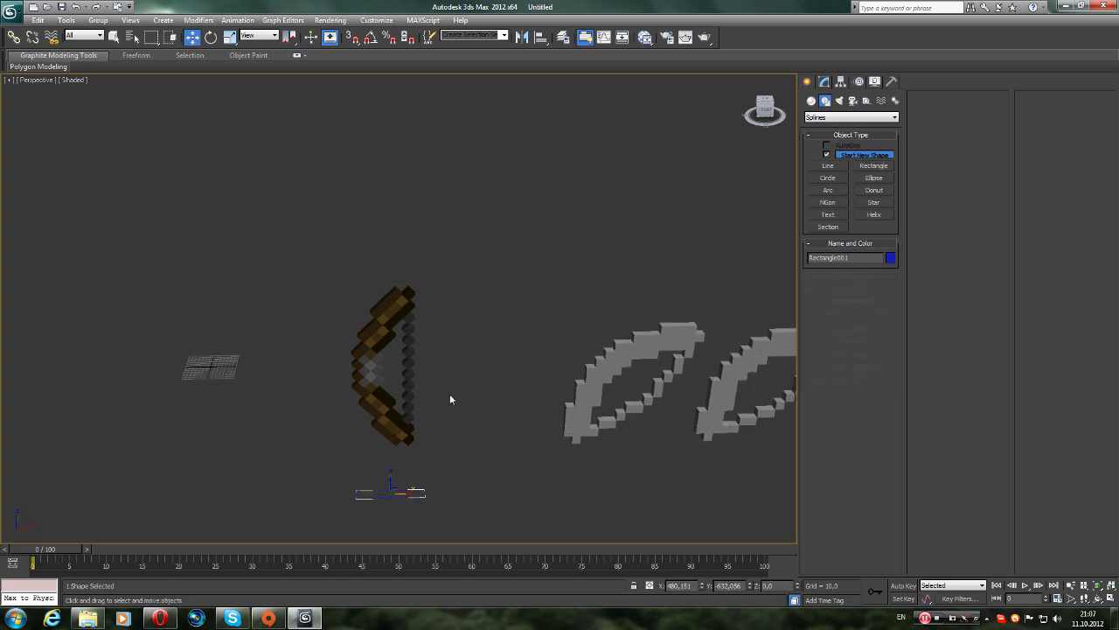
pyautogui.hotkey('alt', 'a')
pyautogui.click(399, 431)
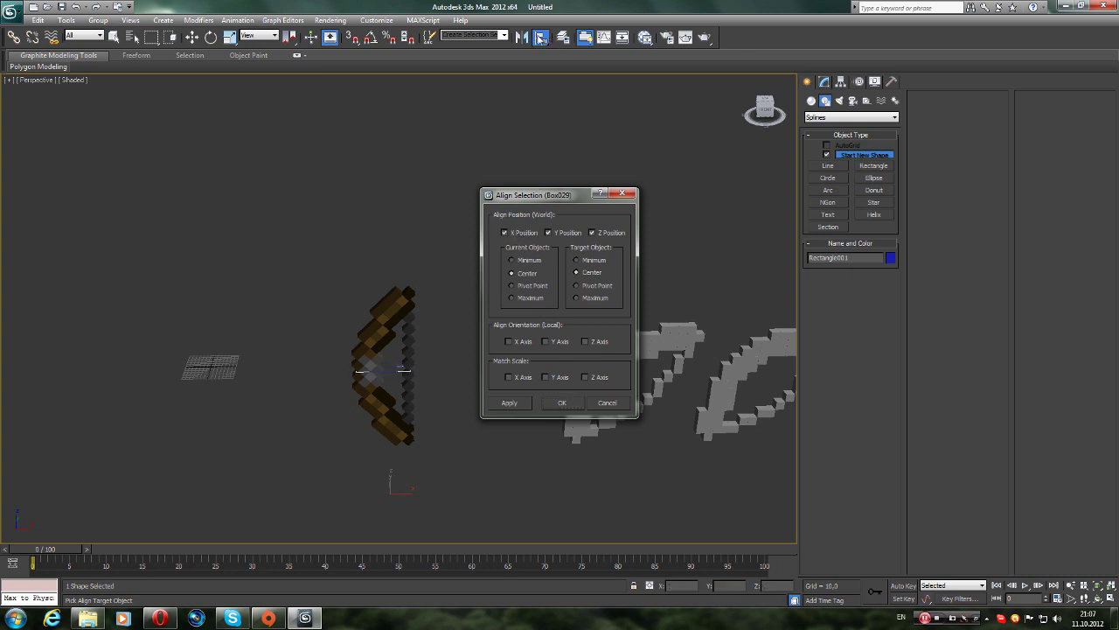
pyautogui.click(560, 403)
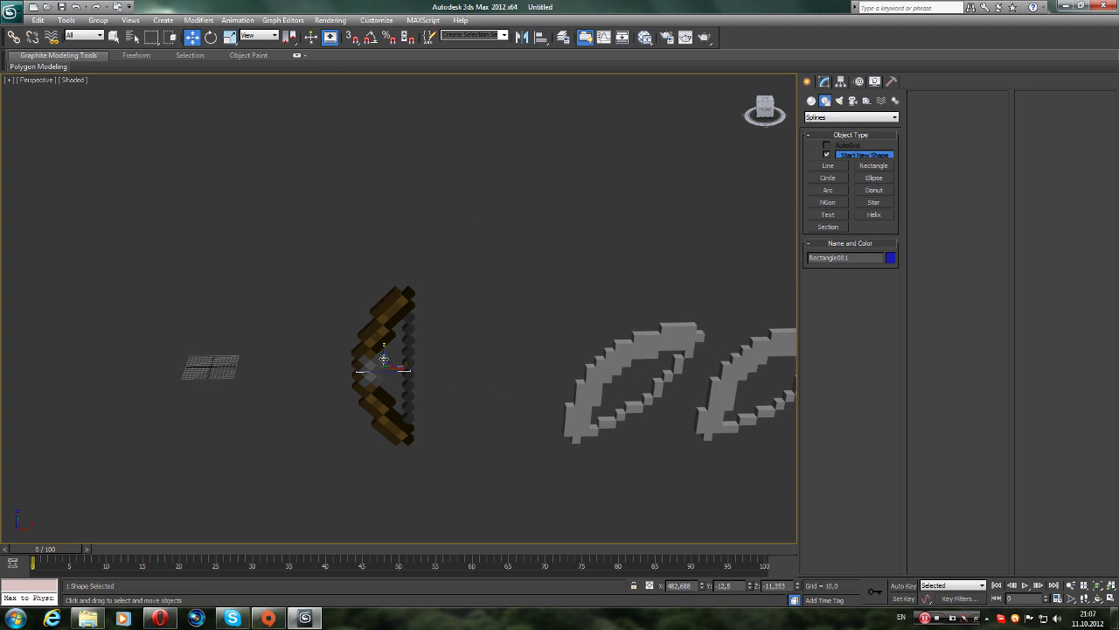
pyautogui.moveTo(383, 354); pyautogui.dragTo(383, 263)
# - Turn on angle snap and rotate the rectangle 90 degrees
pyautogui.press('e')
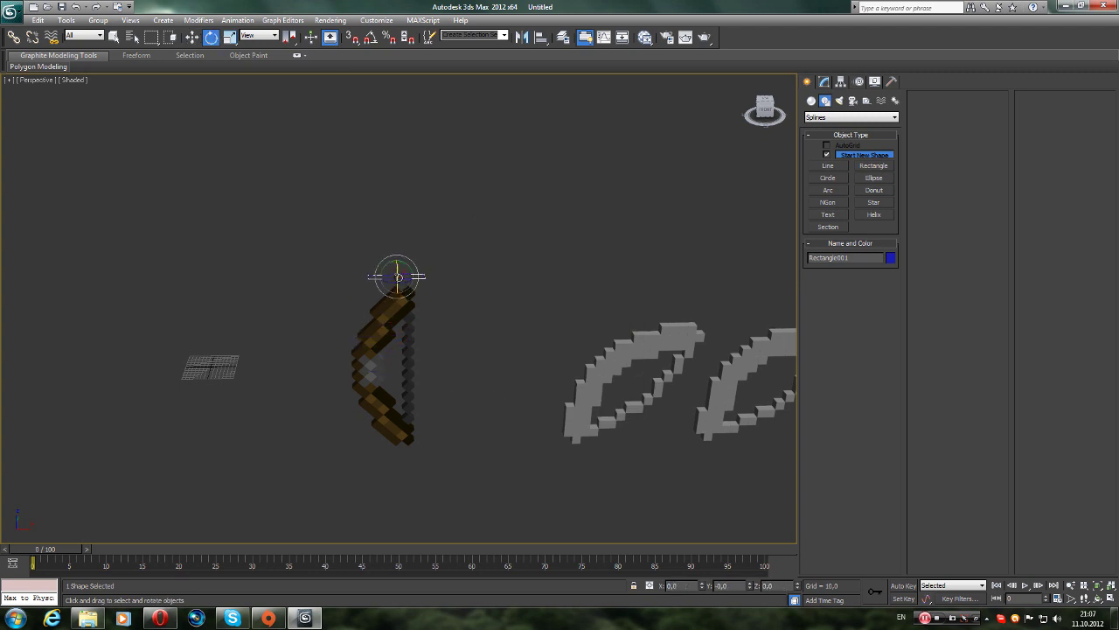
pyautogui.moveTo(398, 275); pyautogui.dragTo(390, 273)
pyautogui.click(371, 41)
pyautogui.moveTo(396, 271); pyautogui.dragTo(395, 321)
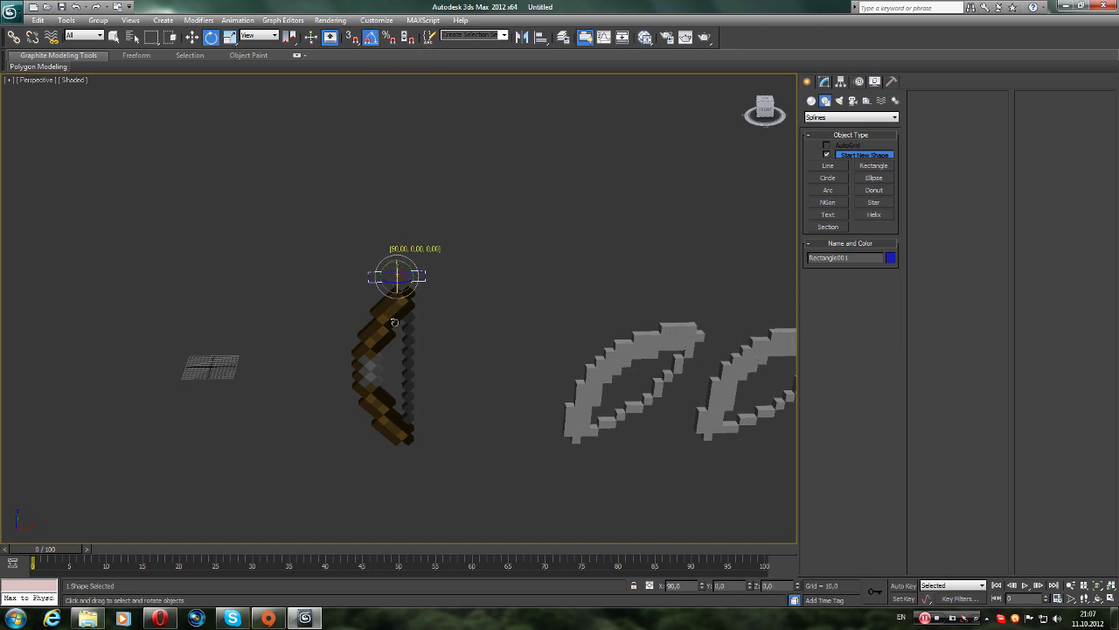
pyautogui.click(429, 238)
pyautogui.scroll(2, 426, 223)
# - Shift-move a copy of Rectangle001 to sit above the original
pyautogui.scroll(3, 437, 238)
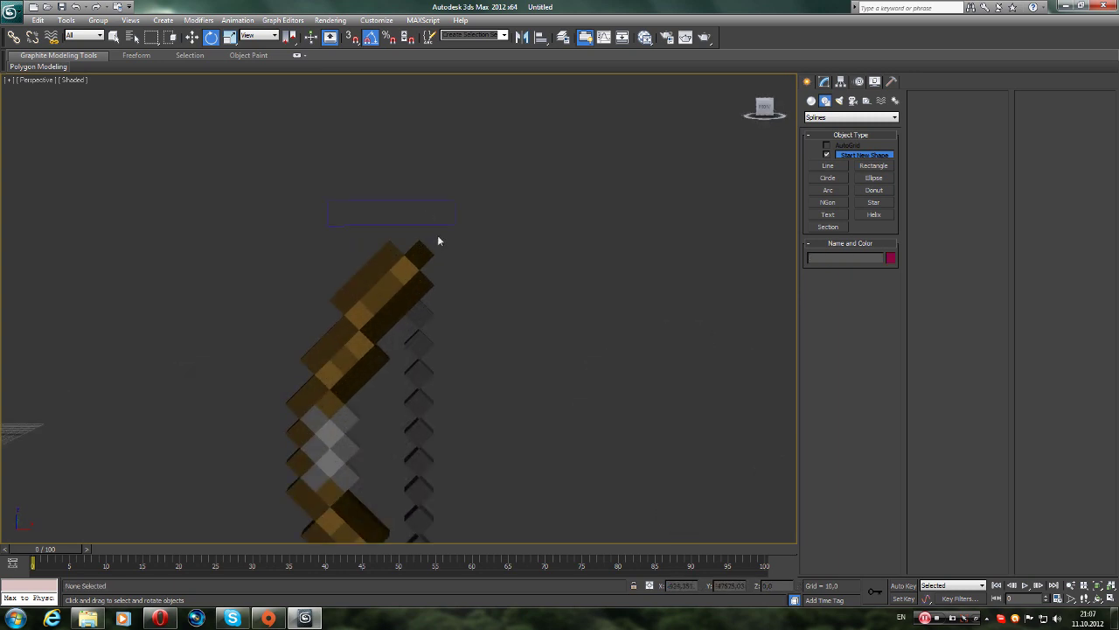
pyautogui.press('w')
pyautogui.click(443, 226)
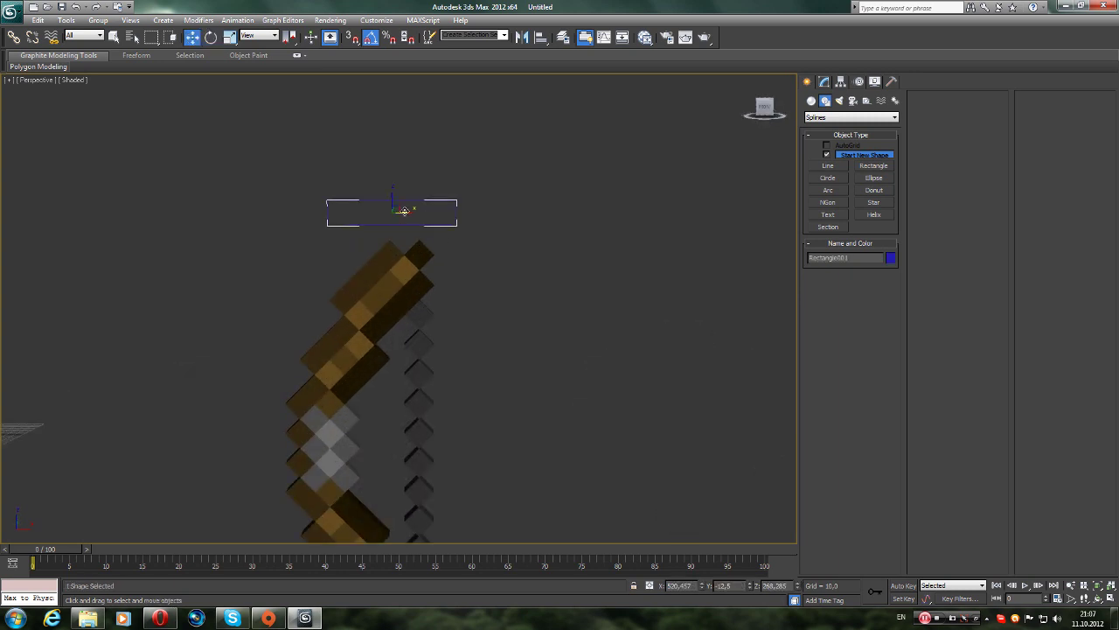
pyautogui.moveTo(404, 211)
pyautogui.mouseDown()
pyautogui.moveTo(419, 210)
pyautogui.moveTo(405, 153)
pyautogui.mouseUp()
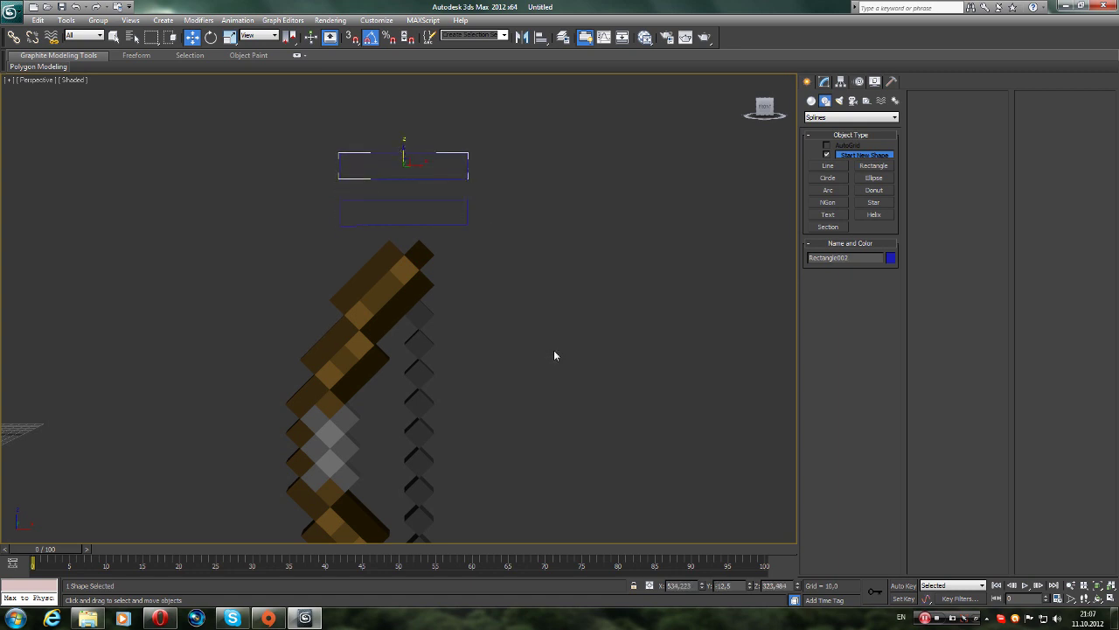
# - Give the copy width 20, length 40 and a light green colour
pyautogui.click(822, 83)
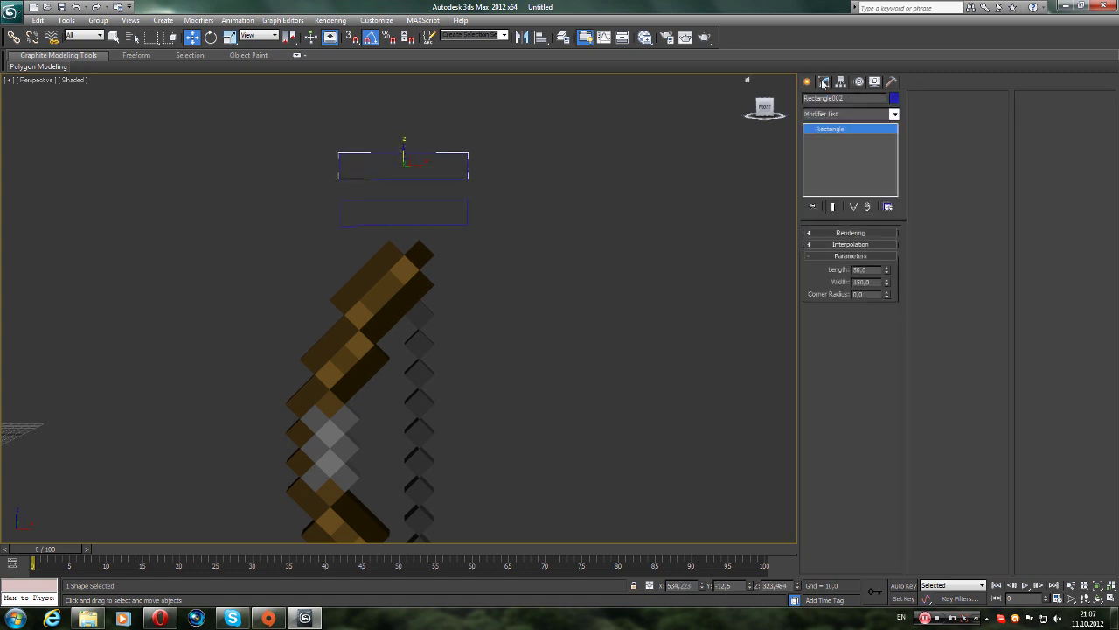
pyautogui.moveTo(885, 282); pyautogui.dragTo(884, 327)
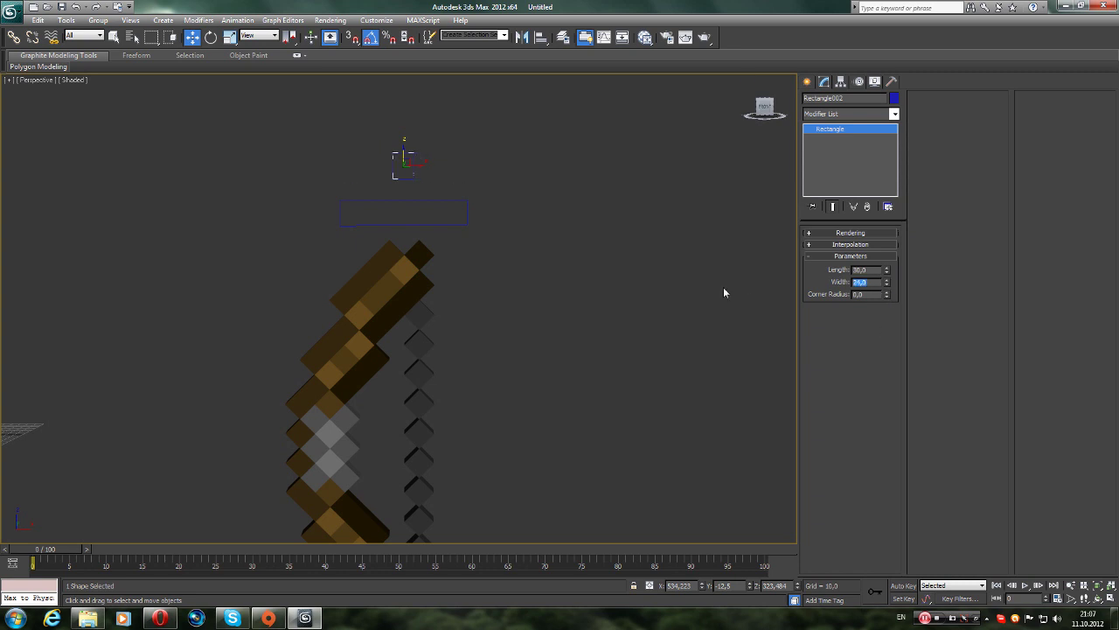
pyautogui.write('20')
pyautogui.press('Return')
pyautogui.click(894, 98)
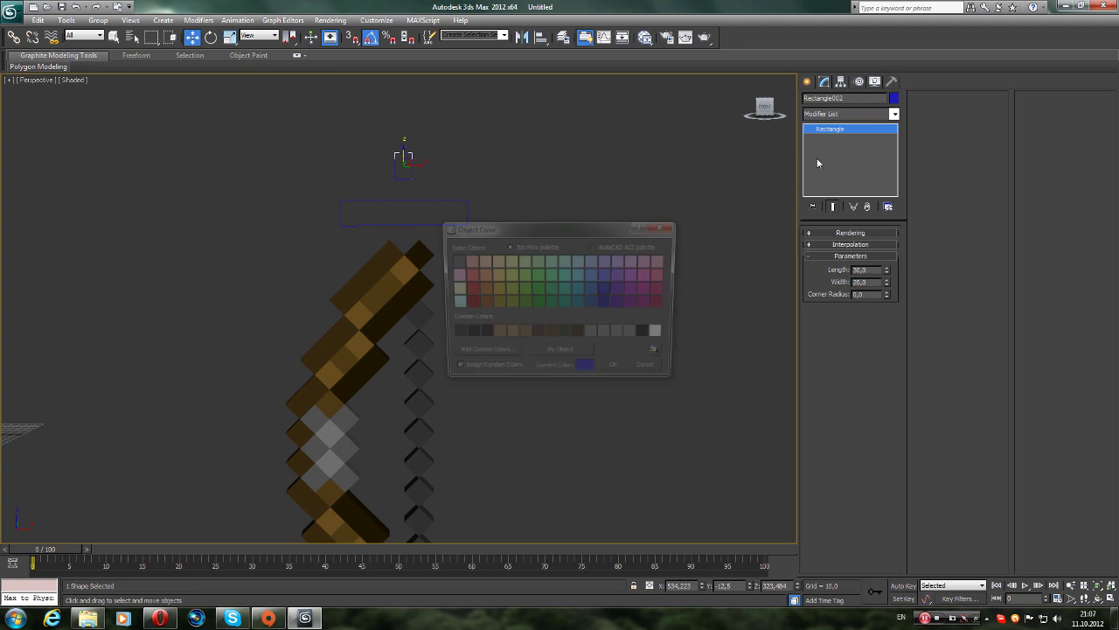
pyautogui.click(537, 275)
pyautogui.click(616, 372)
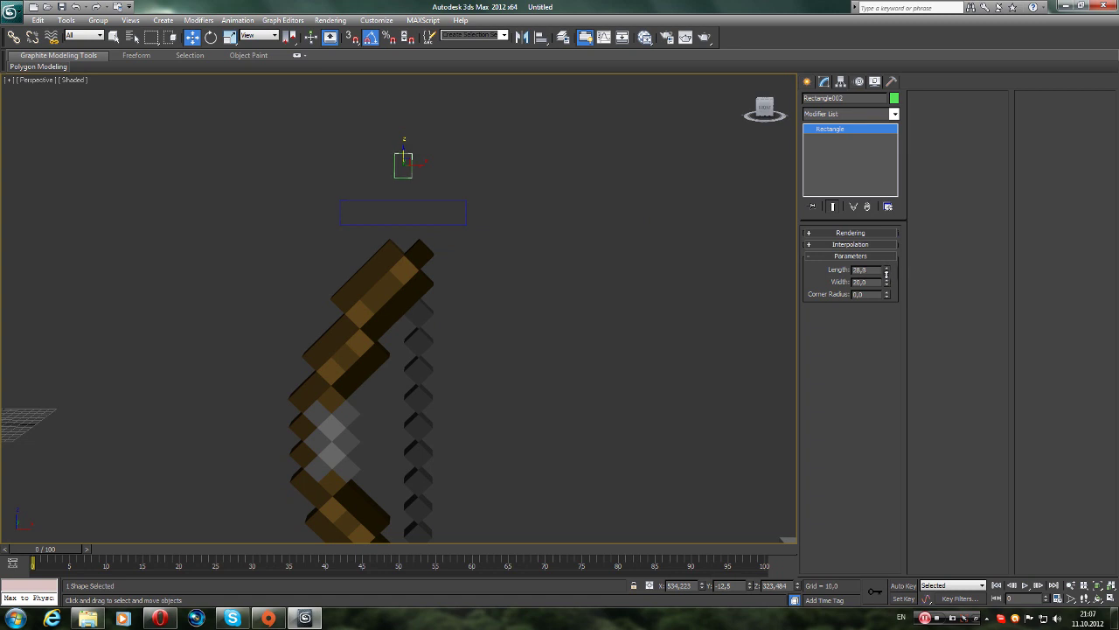
pyautogui.moveTo(886, 273); pyautogui.dragTo(886, 259)
pyautogui.press('Return')
# - Set the track rectangle Rectangle001's width to 180
pyautogui.moveTo(495, 202); pyautogui.dragTo(485, 206, button='middle')
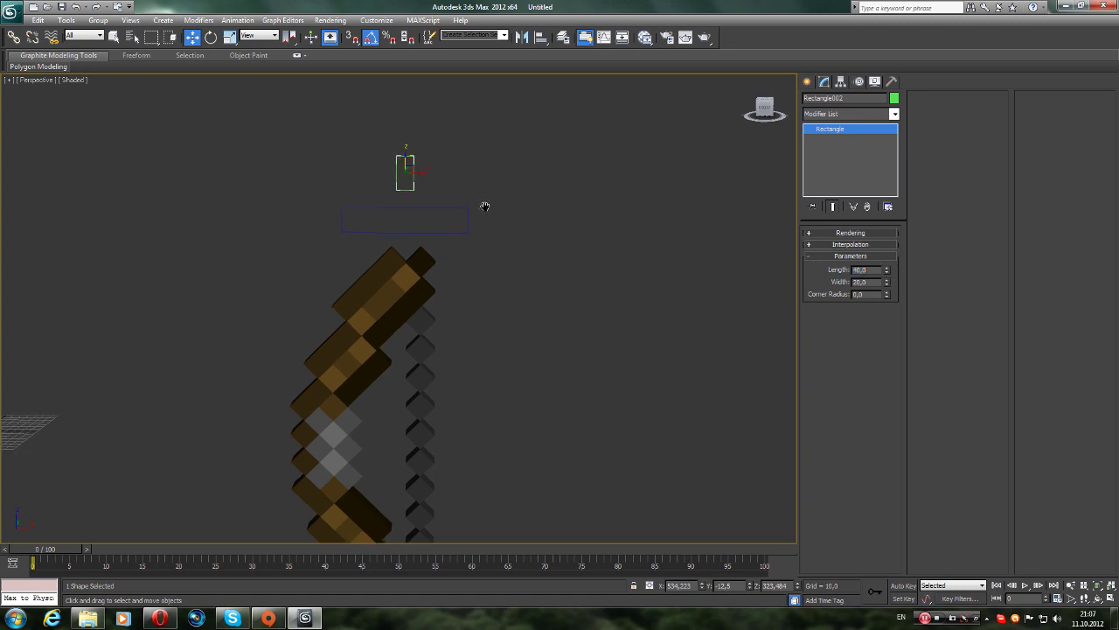
pyautogui.click(467, 232)
pyautogui.write('180')
pyautogui.press('Return')
pyautogui.click(546, 149)
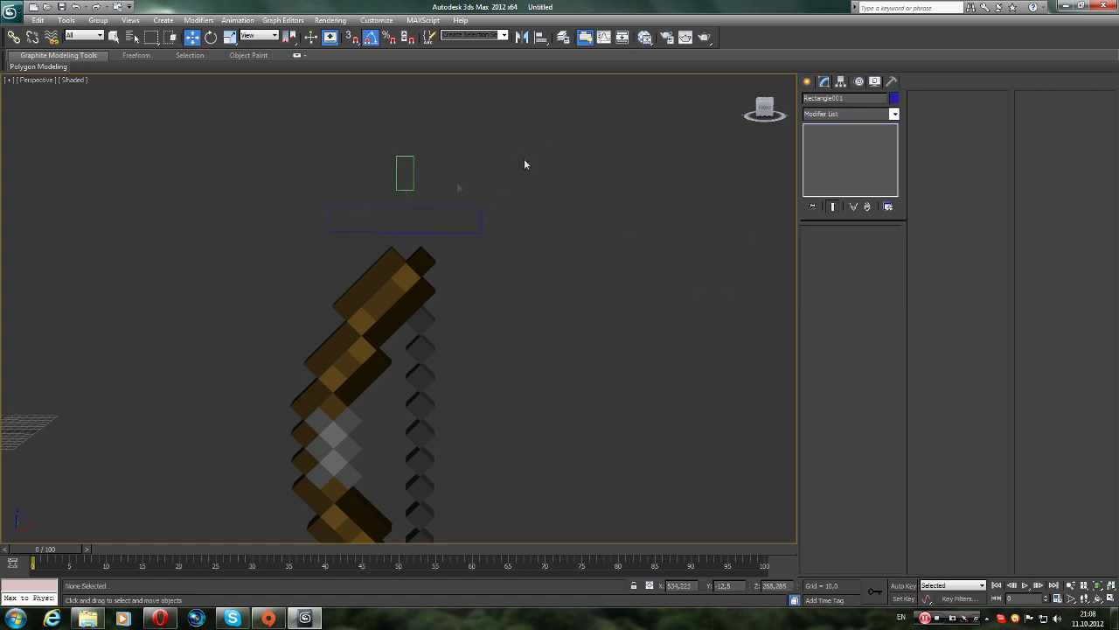
# - Centre-align the green handle Rectangle002 to the track Rectangle001
pyautogui.click(411, 187)
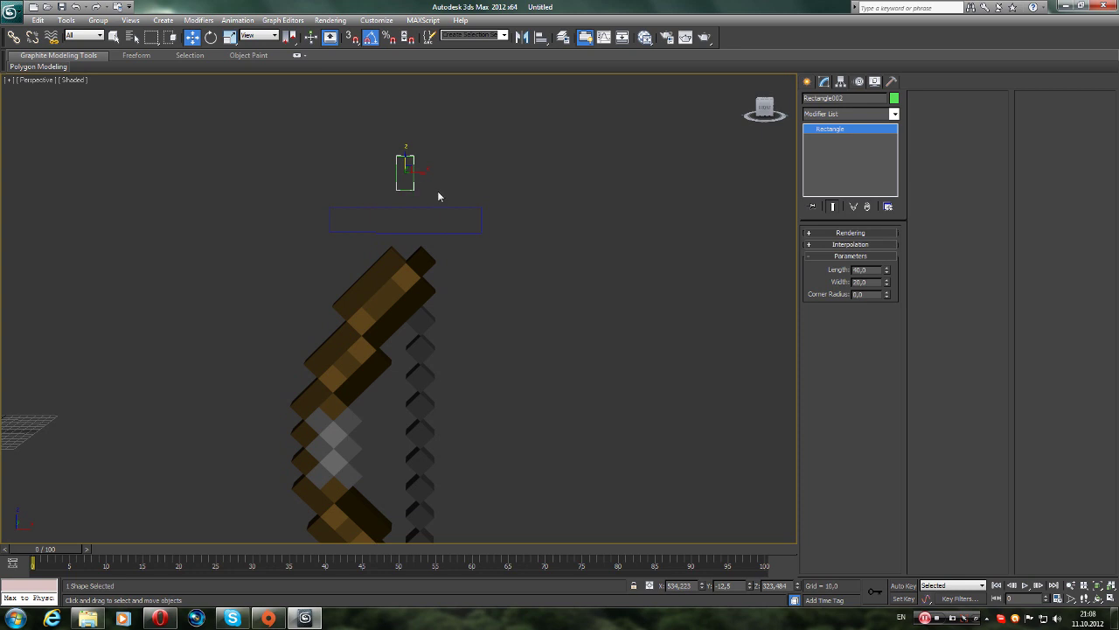
pyautogui.click(540, 36)
pyautogui.click(344, 233)
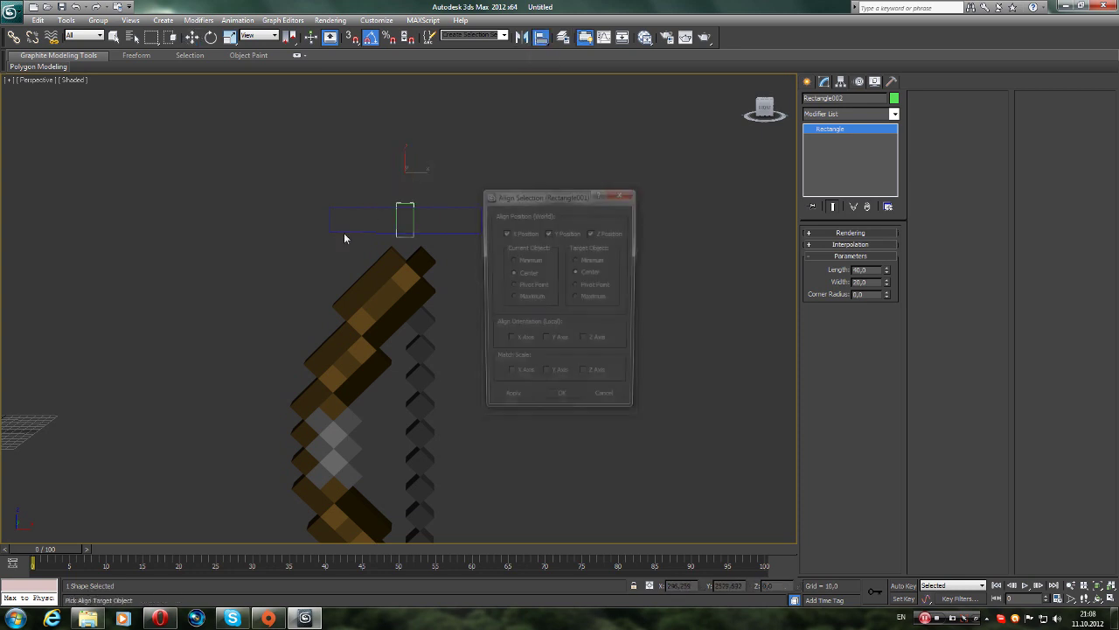
pyautogui.click(563, 403)
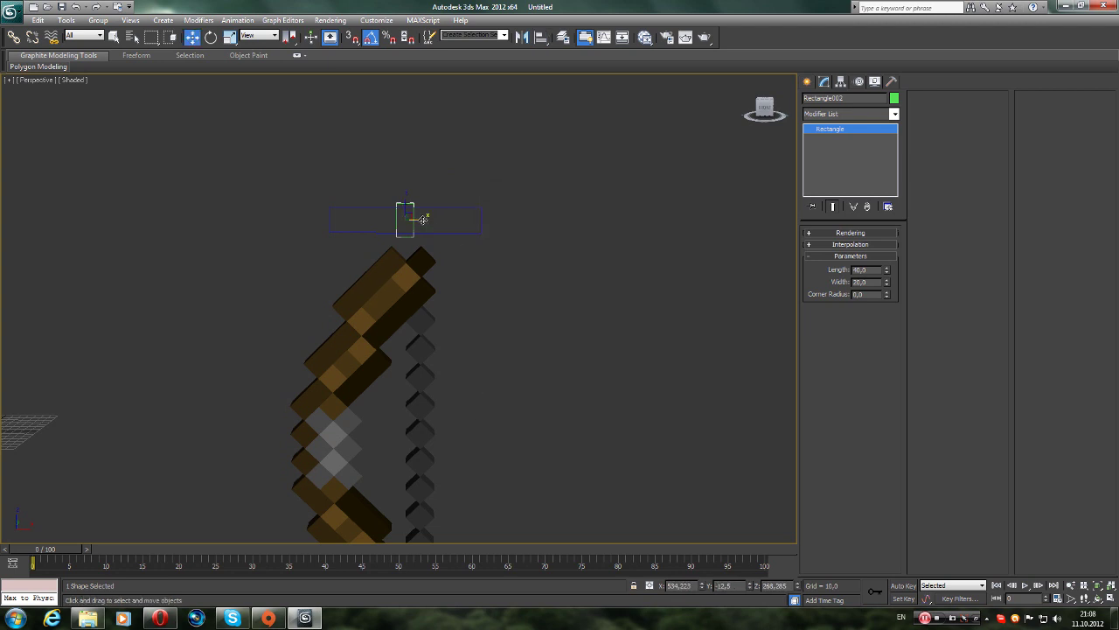
# - Slide the handle to the track's left end and link it to the track
pyautogui.moveTo(424, 219); pyautogui.dragTo(365, 219)
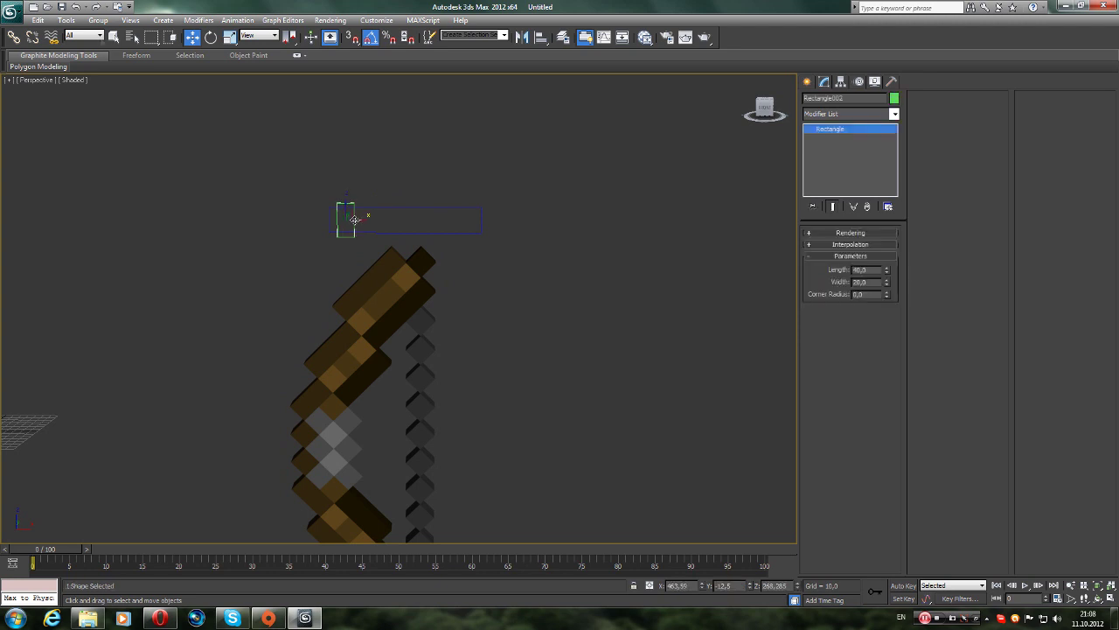
pyautogui.click(14, 37)
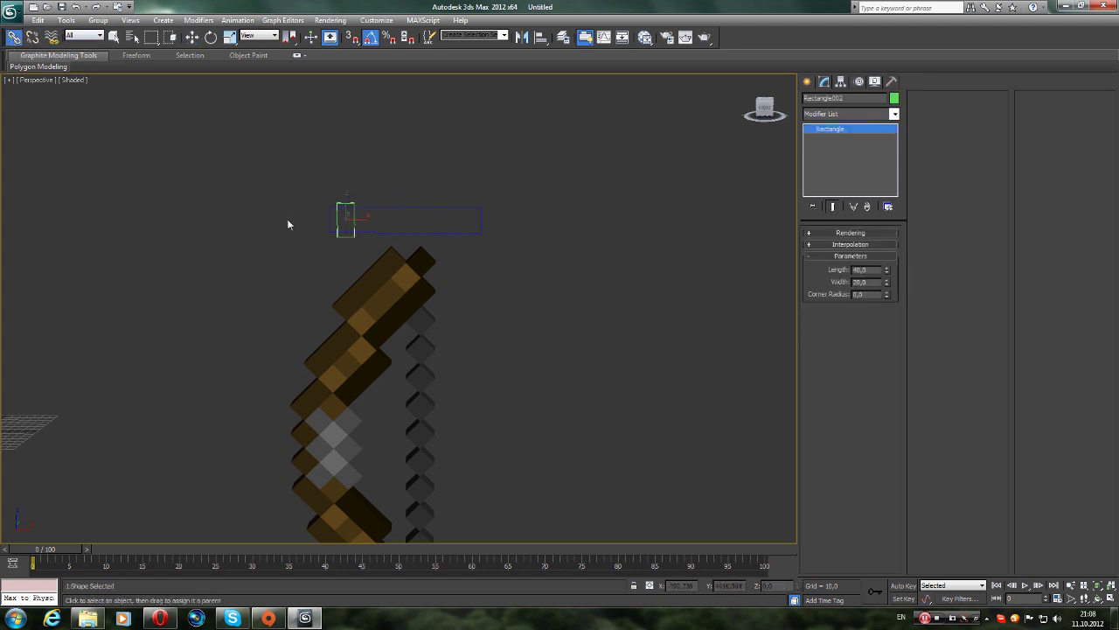
pyautogui.moveTo(351, 224); pyautogui.dragTo(400, 208)
# - Create an IK Limb Solver chain from the green handle to the wide track rectangle
pyautogui.click(412, 183)
pyautogui.press('w')
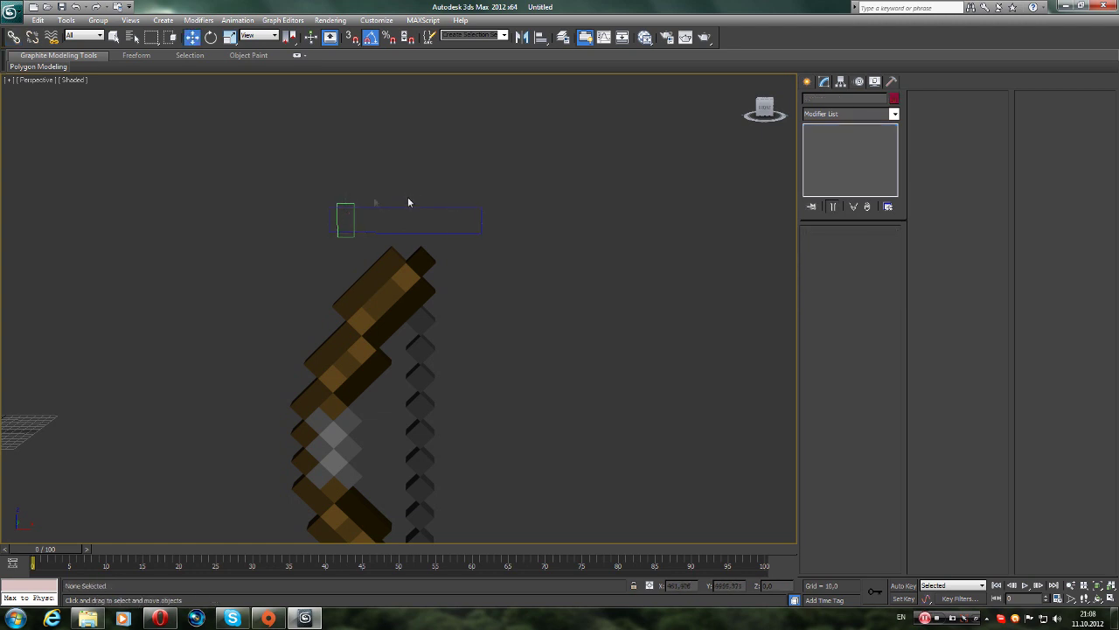
pyautogui.click(351, 219)
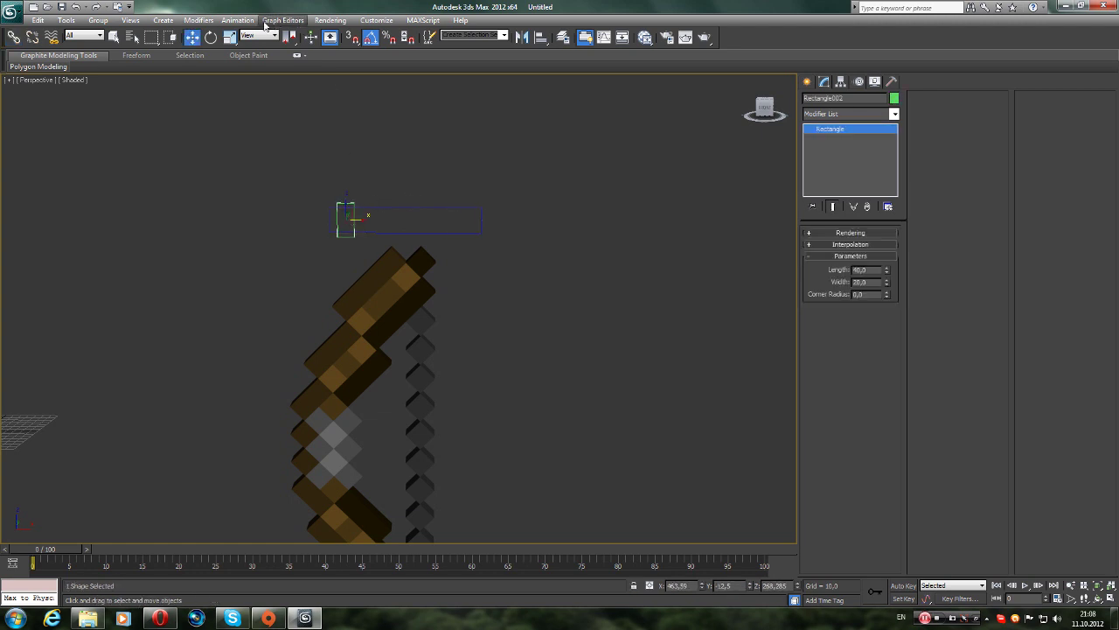
pyautogui.click(237, 20)
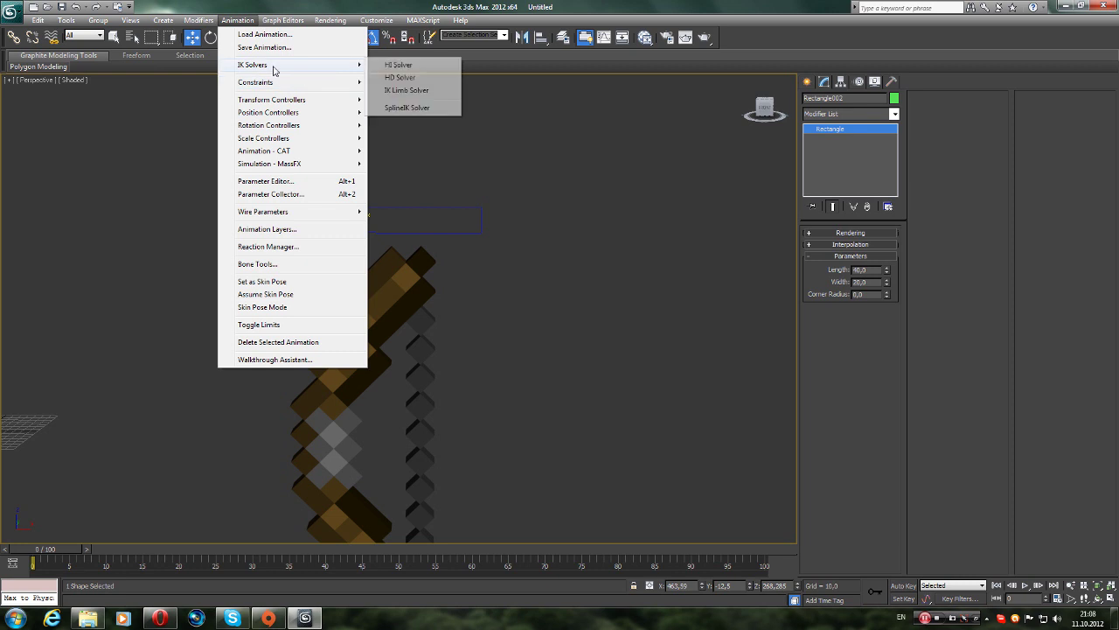
pyautogui.click(411, 95)
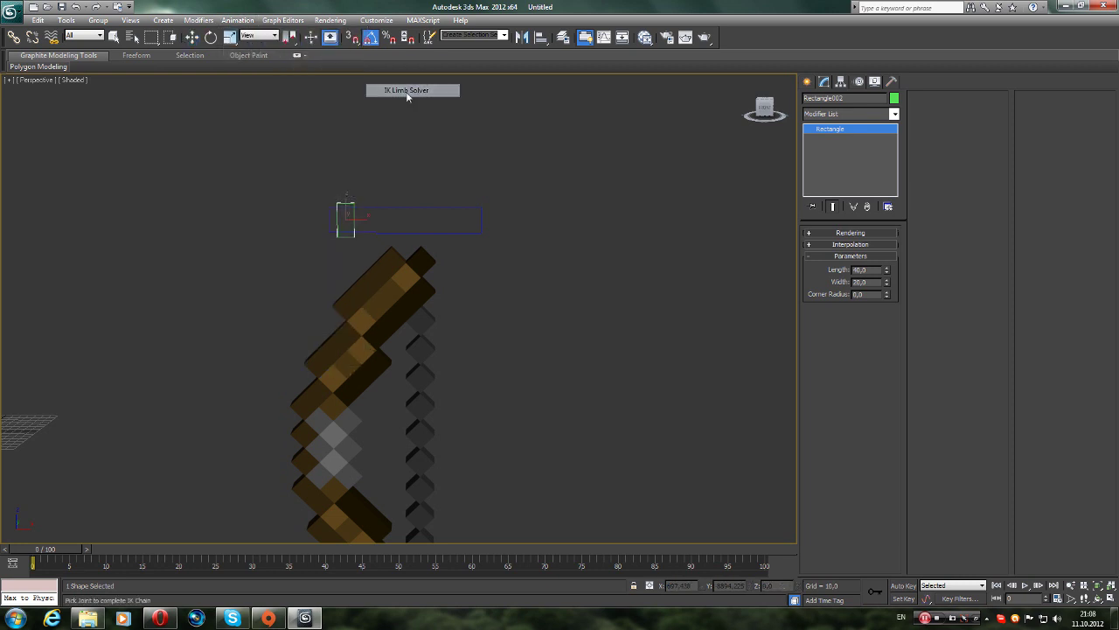
pyautogui.click(422, 208)
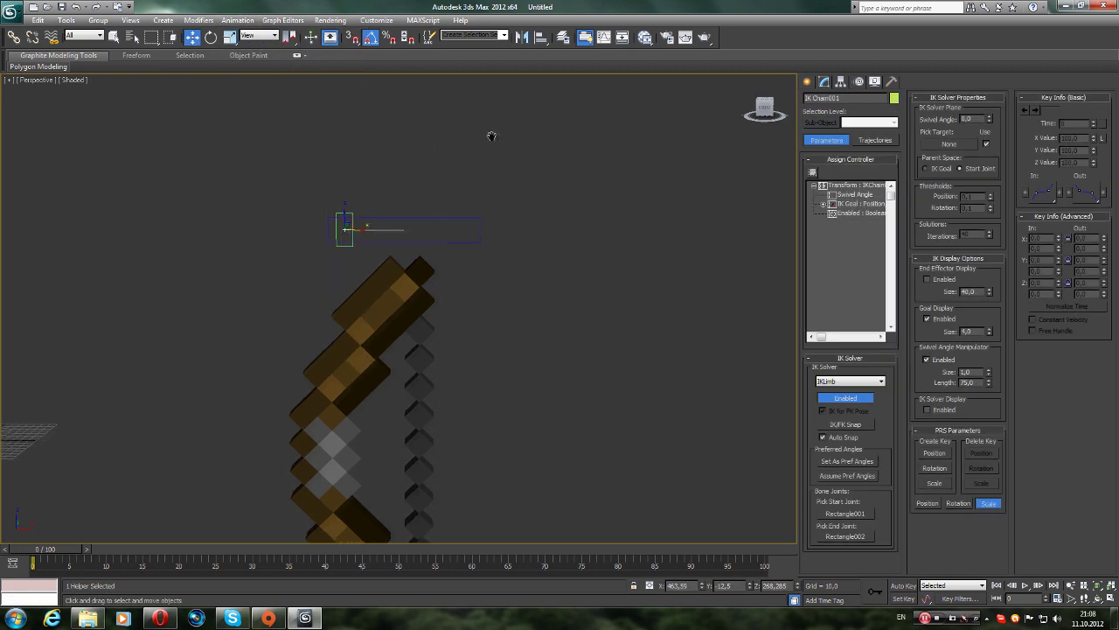
# - Hide the IK chain goal and display the handle's IK joint settings
pyautogui.rightClick(418, 174)
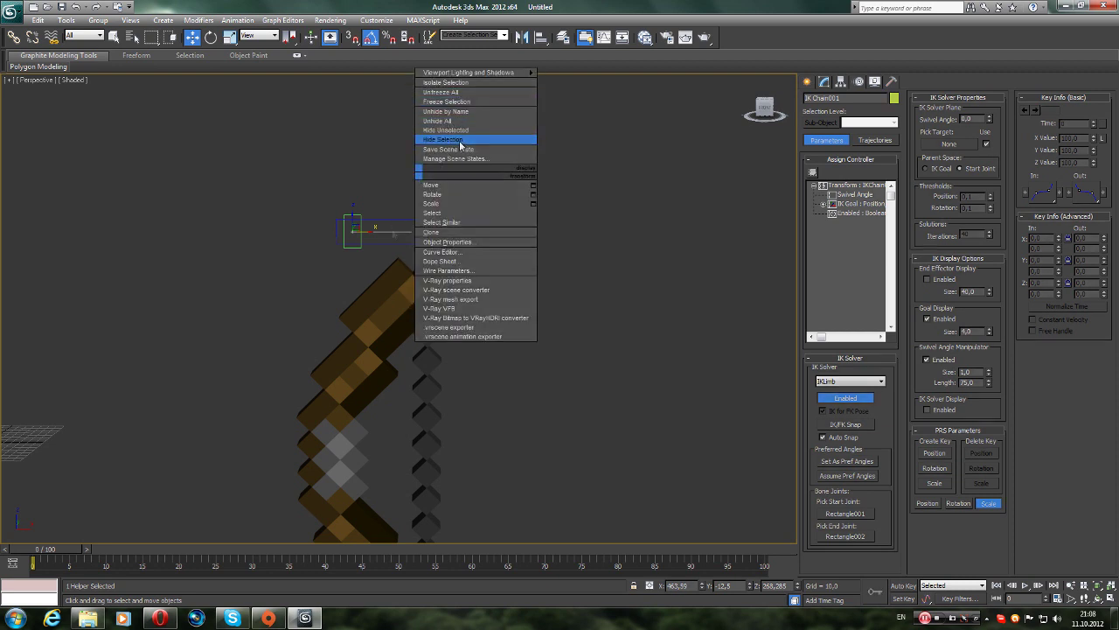
pyautogui.click(433, 139)
pyautogui.click(361, 230)
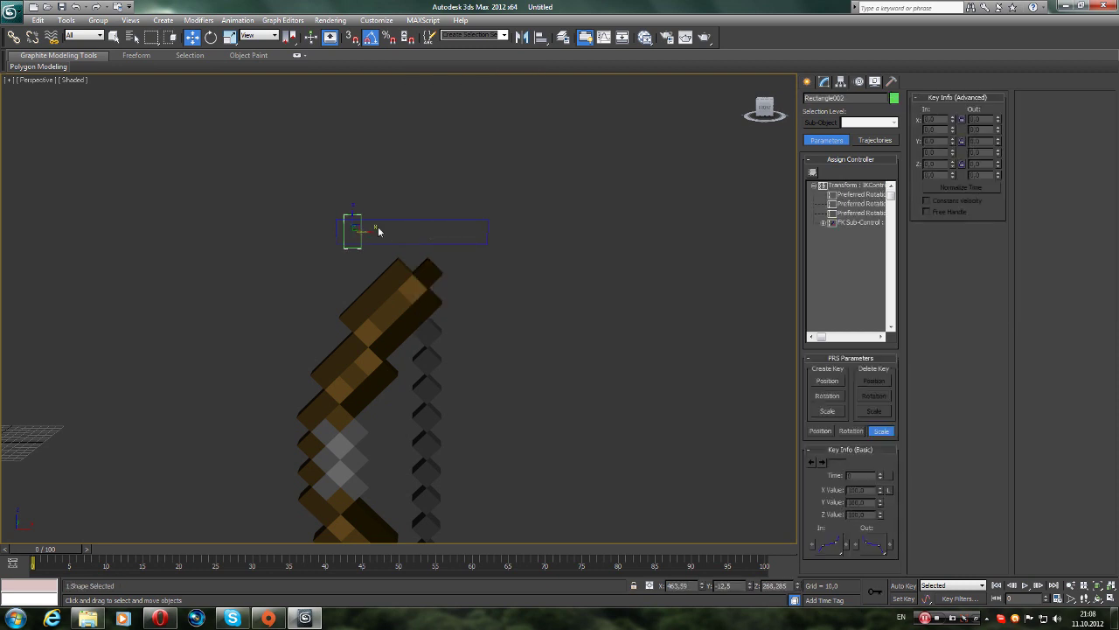
pyautogui.click(840, 83)
pyautogui.click(850, 113)
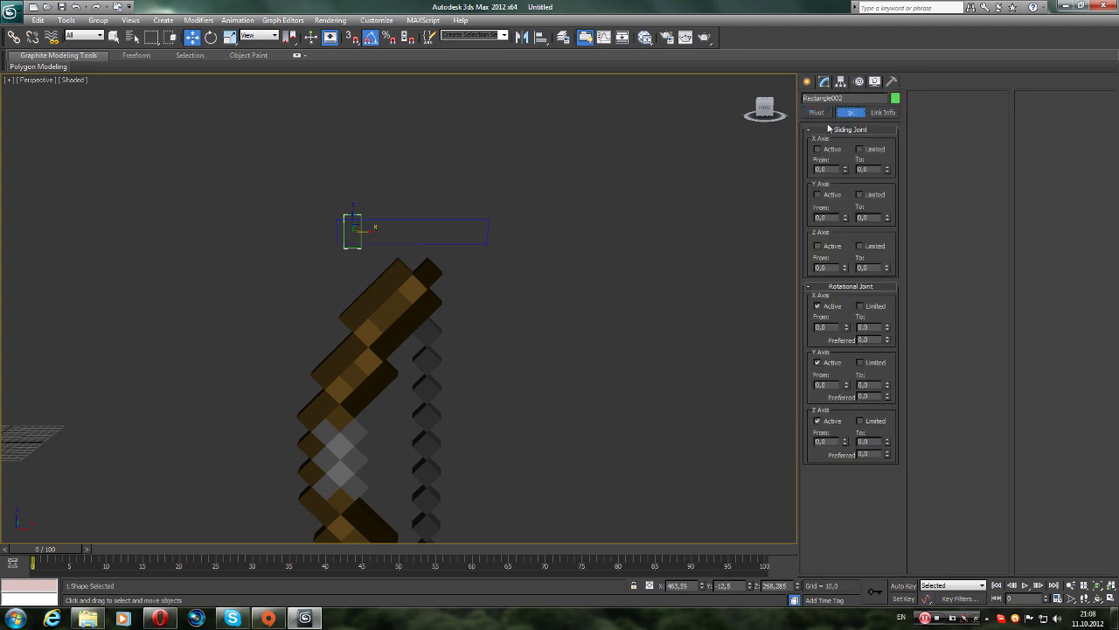
# - Assign a Bezier Position controller to the handle's position sub-controller
pyautogui.click(856, 83)
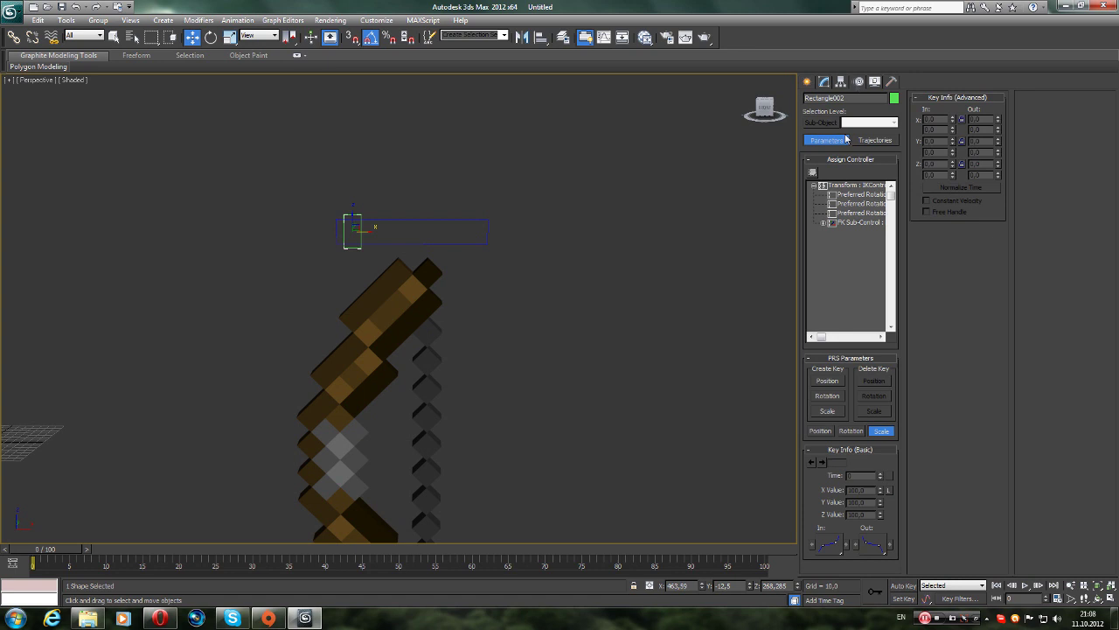
pyautogui.click(825, 223)
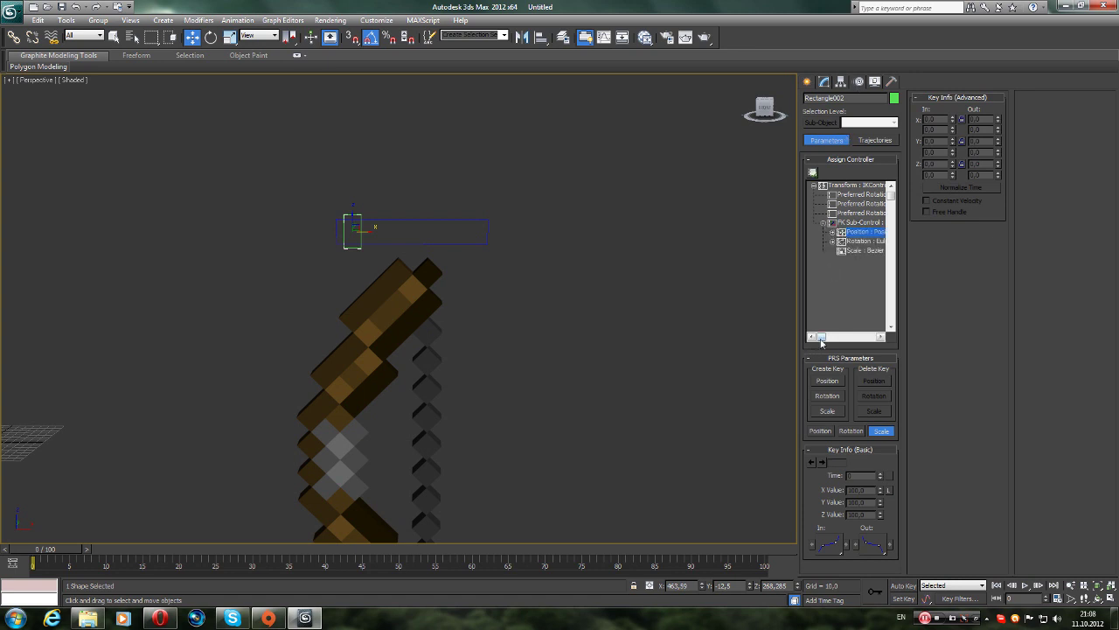
pyautogui.moveTo(821, 337)
pyautogui.mouseDown()
pyautogui.moveTo(843, 334)
pyautogui.moveTo(829, 337)
pyautogui.mouseUp()
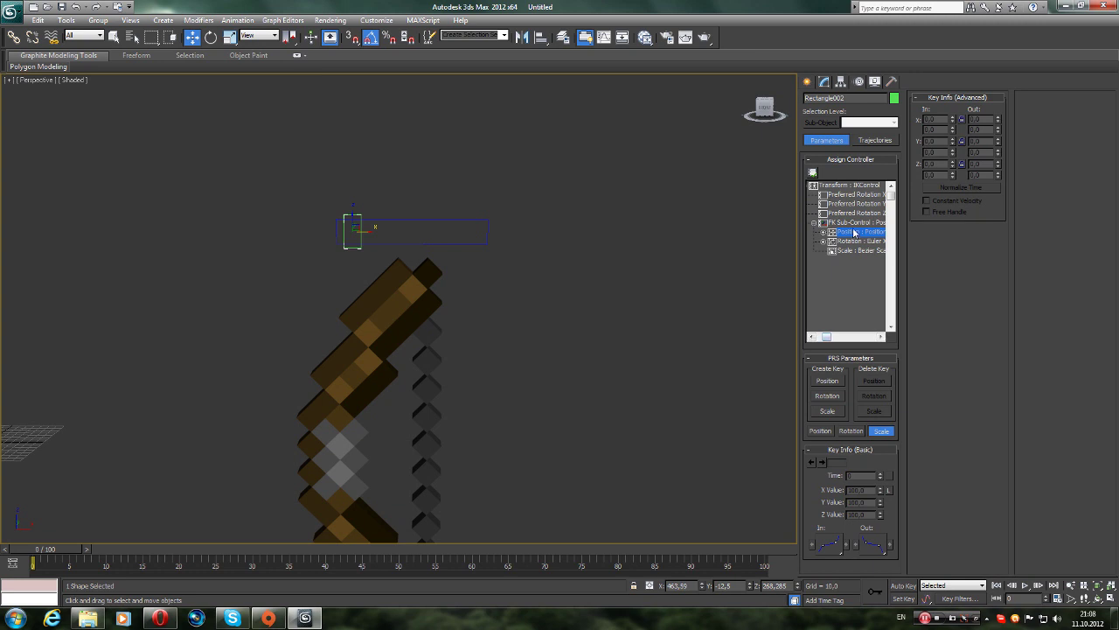
pyautogui.click(813, 172)
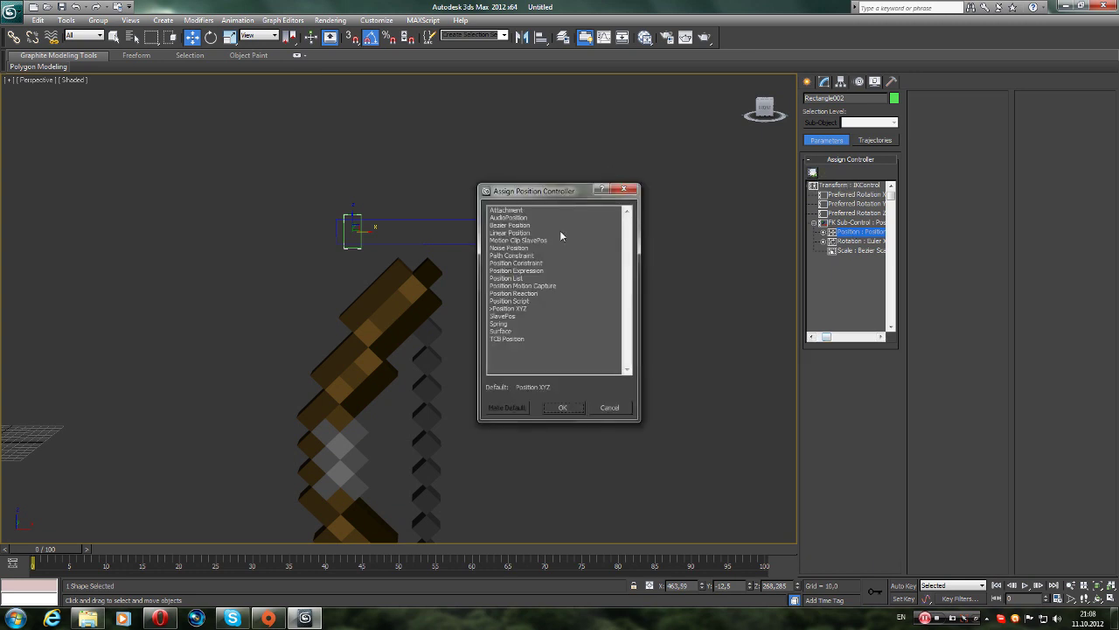
pyautogui.click(512, 226)
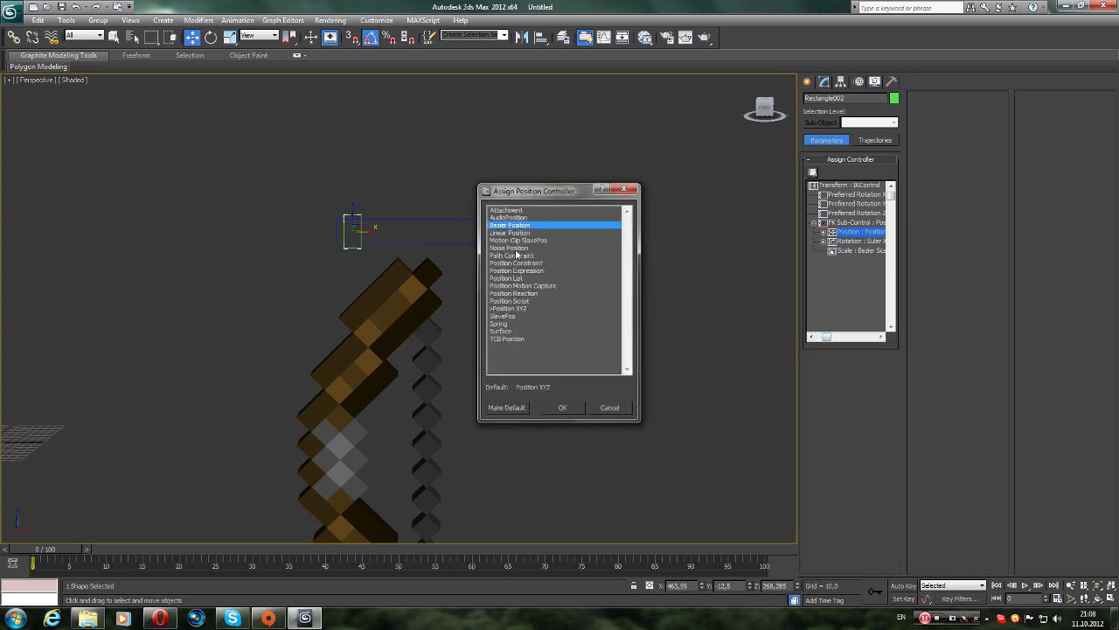
pyautogui.click(563, 408)
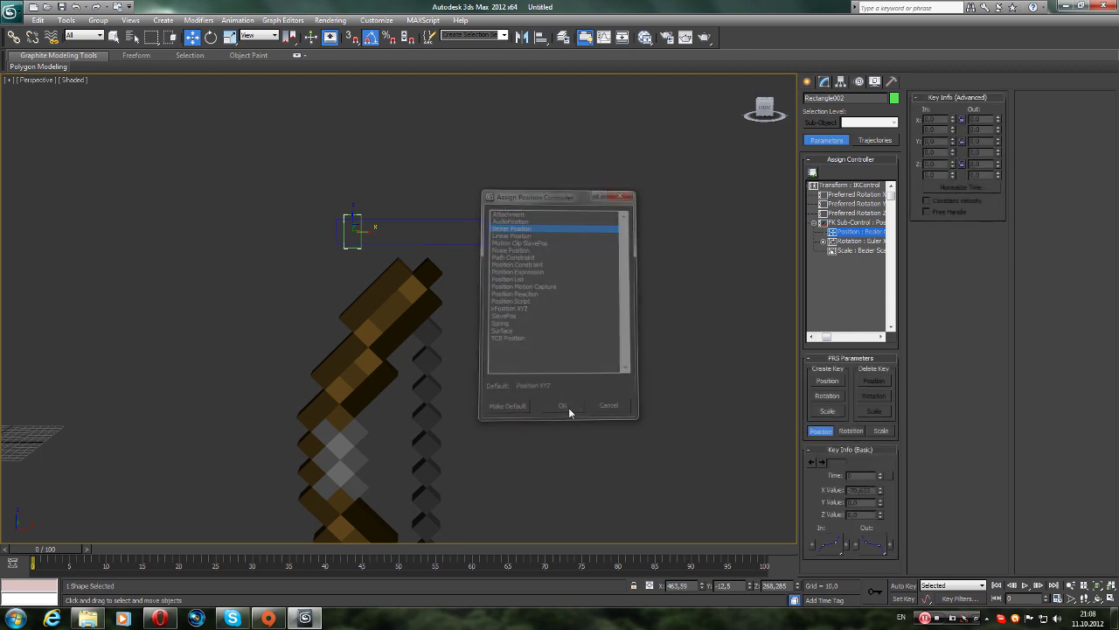
# - Activate Z and Y sliding joints on Rectangle001, then reselect Rectangle002
pyautogui.click(841, 81)
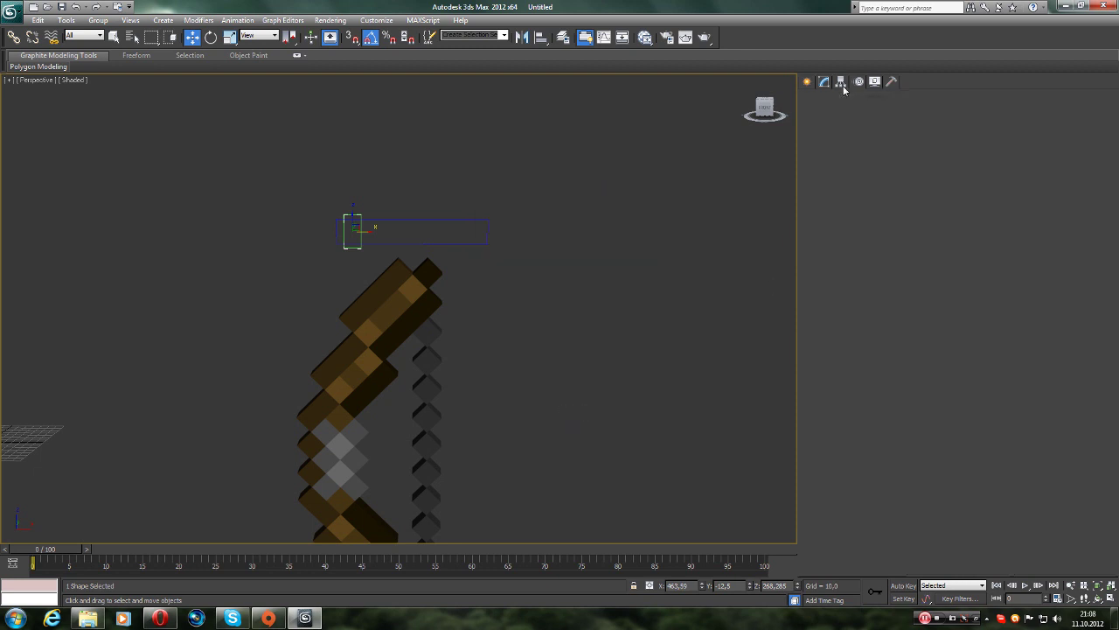
pyautogui.click(454, 244)
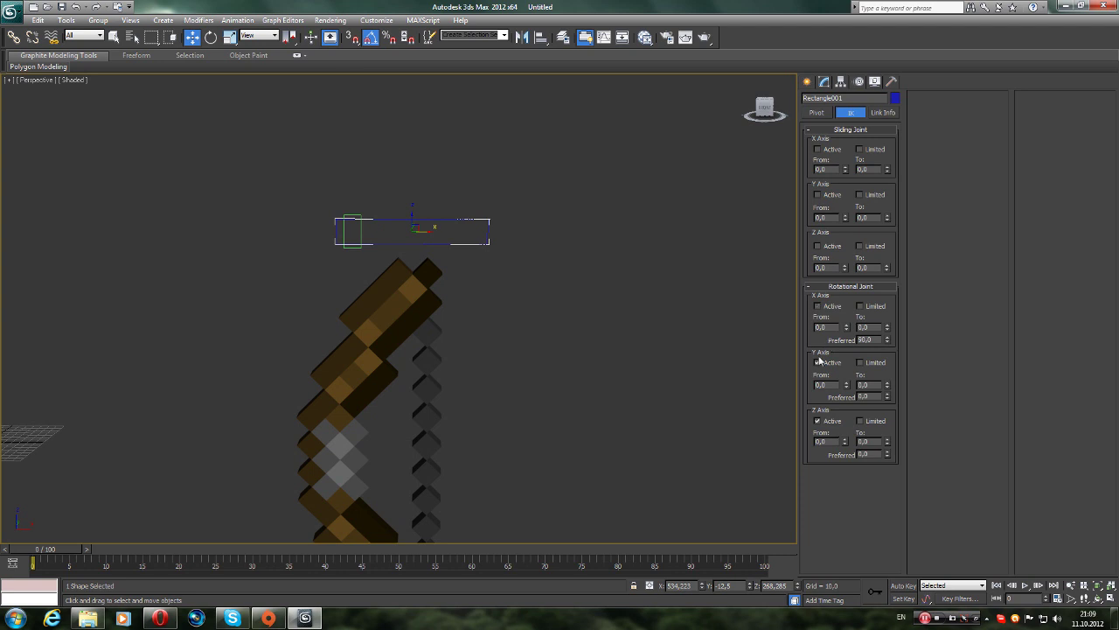
pyautogui.click(820, 247)
pyautogui.click(818, 195)
pyautogui.click(358, 230)
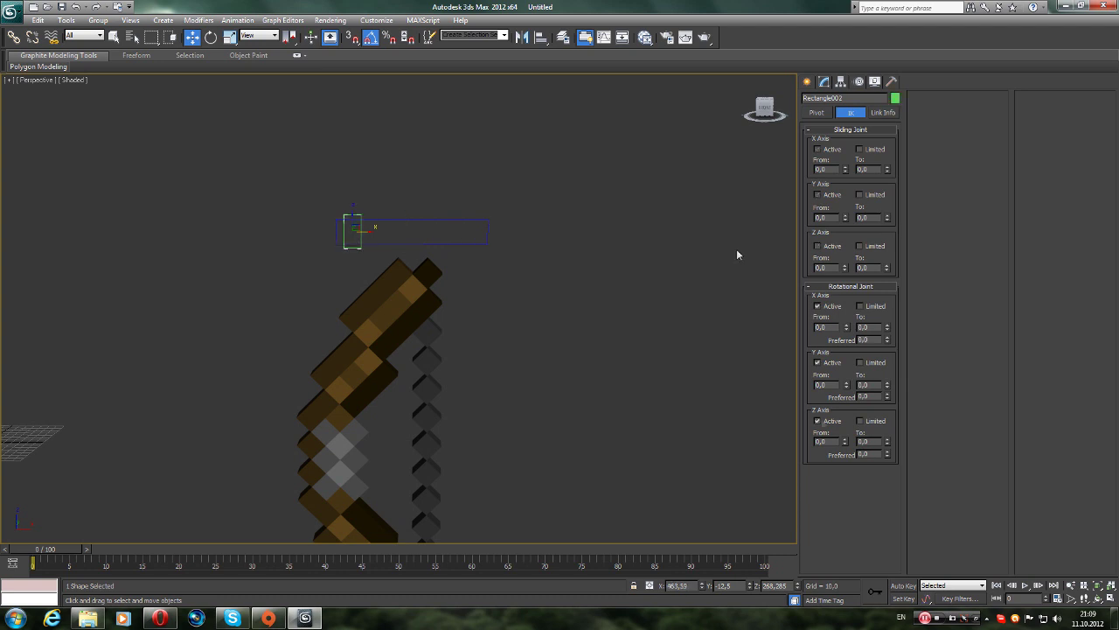
# - Turn off the handle's Z rotation and activate Z sliding plus limited X sliding
pyautogui.click(821, 421)
pyautogui.click(819, 246)
pyautogui.click(817, 148)
pyautogui.click(860, 150)
# - Limit the X sliding joint from -80 to 80 and drag the handle to test it
pyautogui.moveTo(846, 174)
pyautogui.mouseDown()
pyautogui.moveTo(842, 213)
pyautogui.moveTo(831, 178)
pyautogui.moveTo(840, 169)
pyautogui.mouseUp()
pyautogui.write('75')
pyautogui.moveTo(828, 172); pyautogui.dragTo(821, 175)
pyautogui.write('-7')
pyautogui.doubleClick(864, 169)
pyautogui.write('80')
pyautogui.moveTo(414, 207); pyautogui.dragTo(445, 212, button='middle')
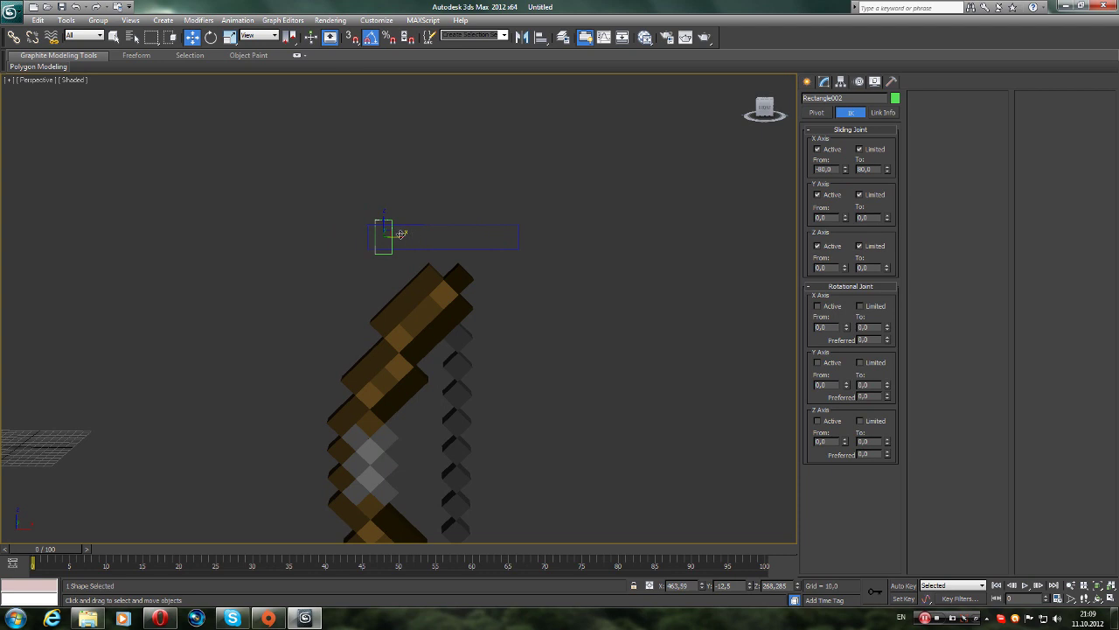
pyautogui.moveTo(401, 235)
pyautogui.mouseDown()
pyautogui.moveTo(605, 237)
pyautogui.moveTo(312, 243)
pyautogui.moveTo(396, 245)
pyautogui.mouseUp()
# - Switch the reference coordinate system to Parent and place the handle at X -80
pyautogui.click(262, 35)
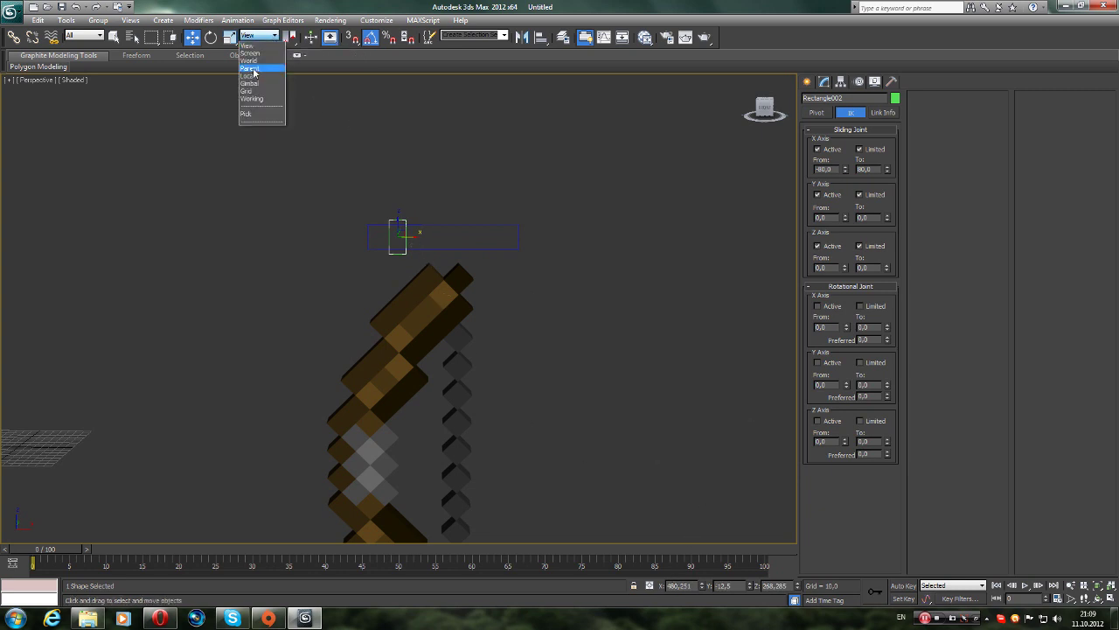
pyautogui.click(253, 69)
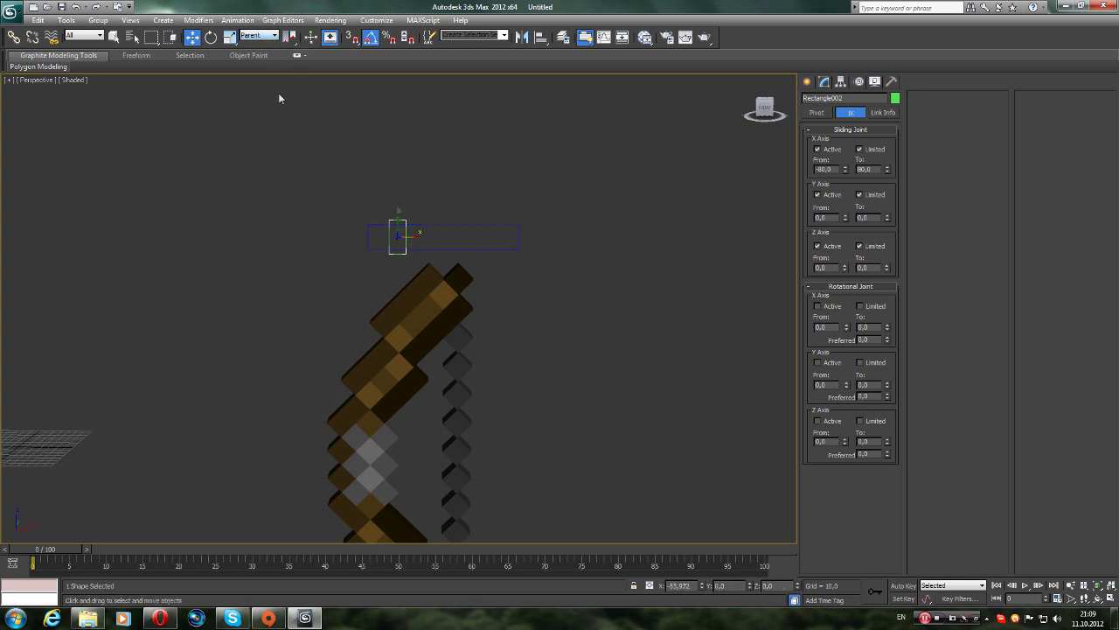
pyautogui.doubleClick(671, 587)
pyautogui.write('-80')
pyautogui.press('Return')
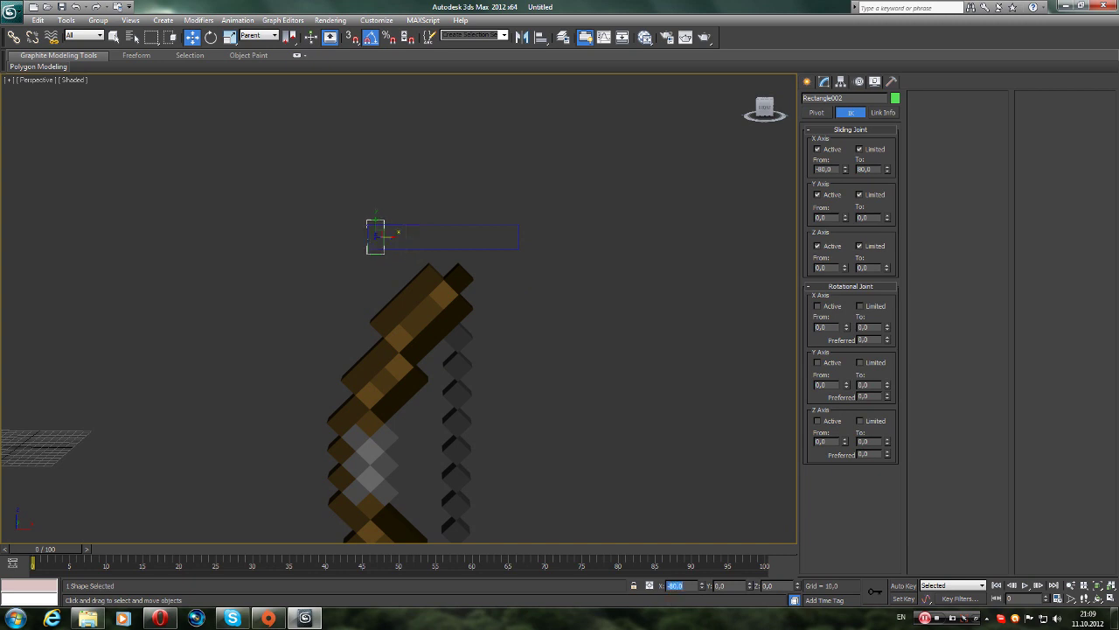
pyautogui.moveTo(625, 411); pyautogui.dragTo(716, 279, button='middle')
# - Show the handle's parameters in the Modify panel and bring up the Animation menu
pyautogui.click(824, 83)
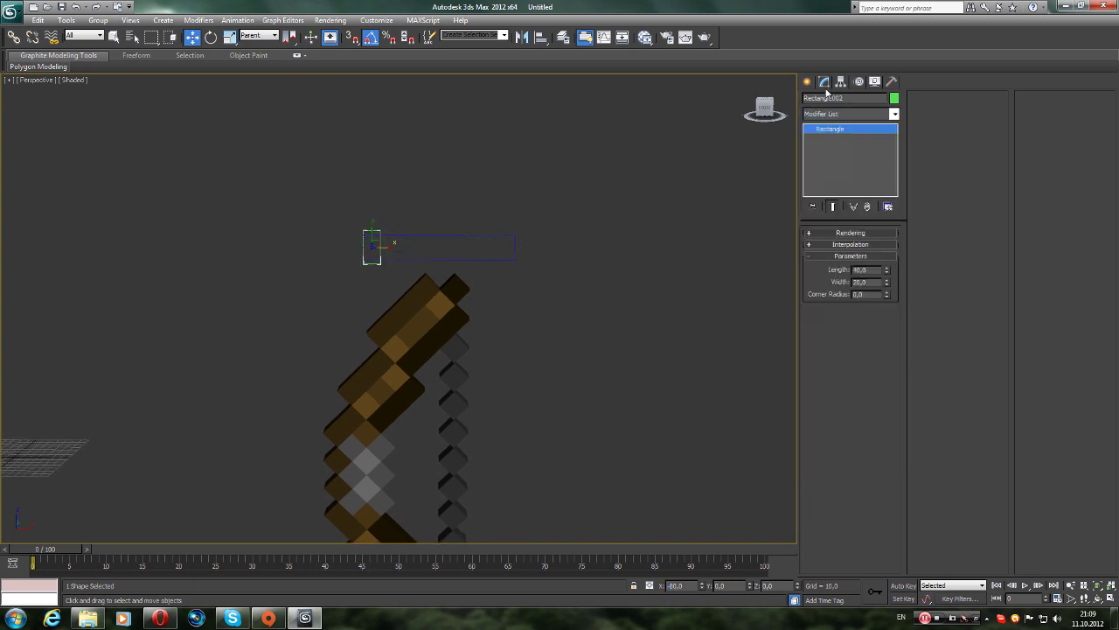
pyautogui.moveTo(602, 214); pyautogui.dragTo(604, 195, button='middle')
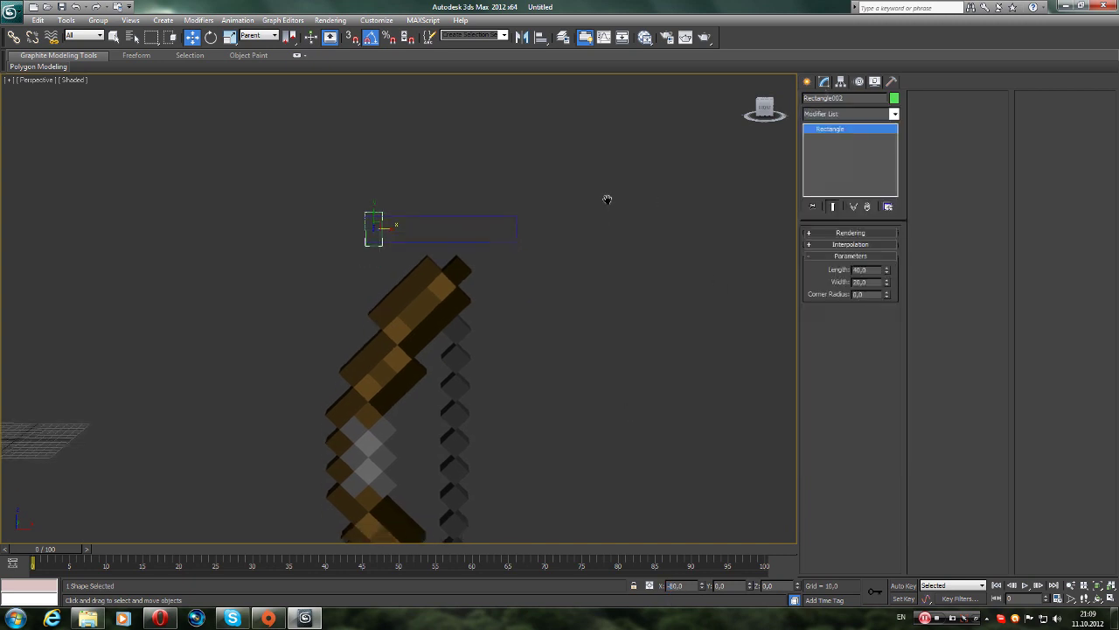
pyautogui.click(238, 21)
pyautogui.moveTo(255, 83)
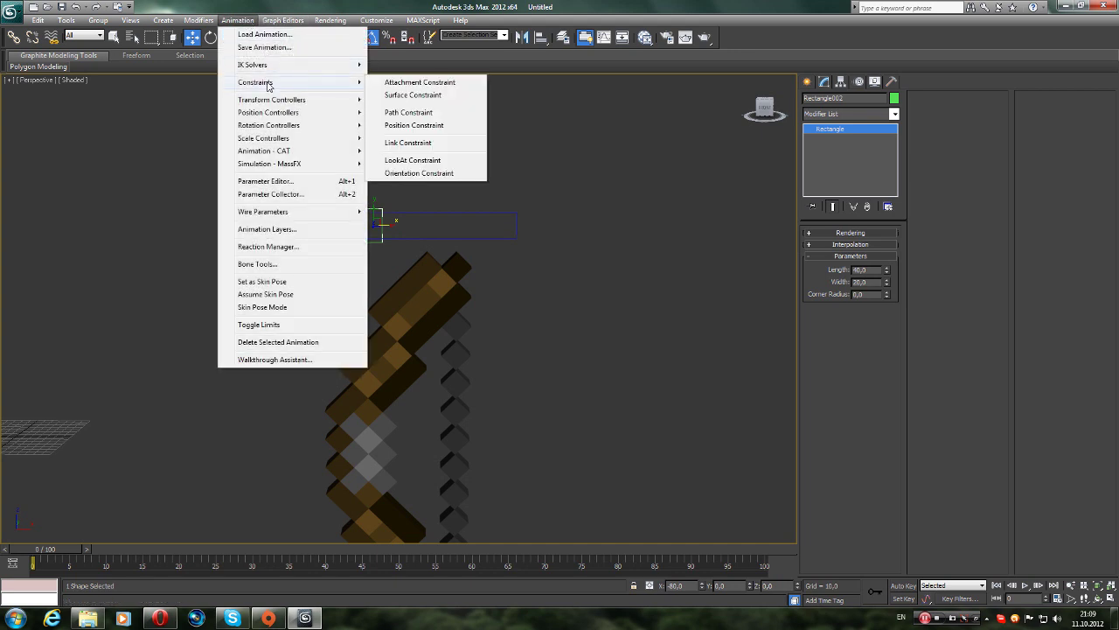
# - In the Reaction Manager, add Rectangle002's Position as the master driver
pyautogui.click(273, 247)
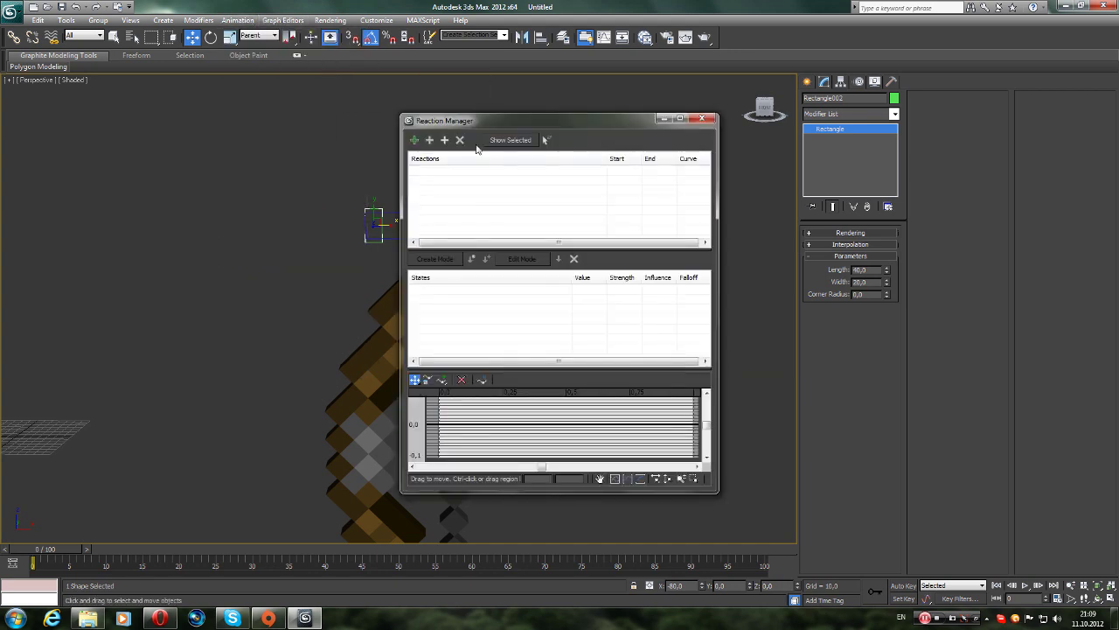
pyautogui.moveTo(473, 121); pyautogui.dragTo(862, 84)
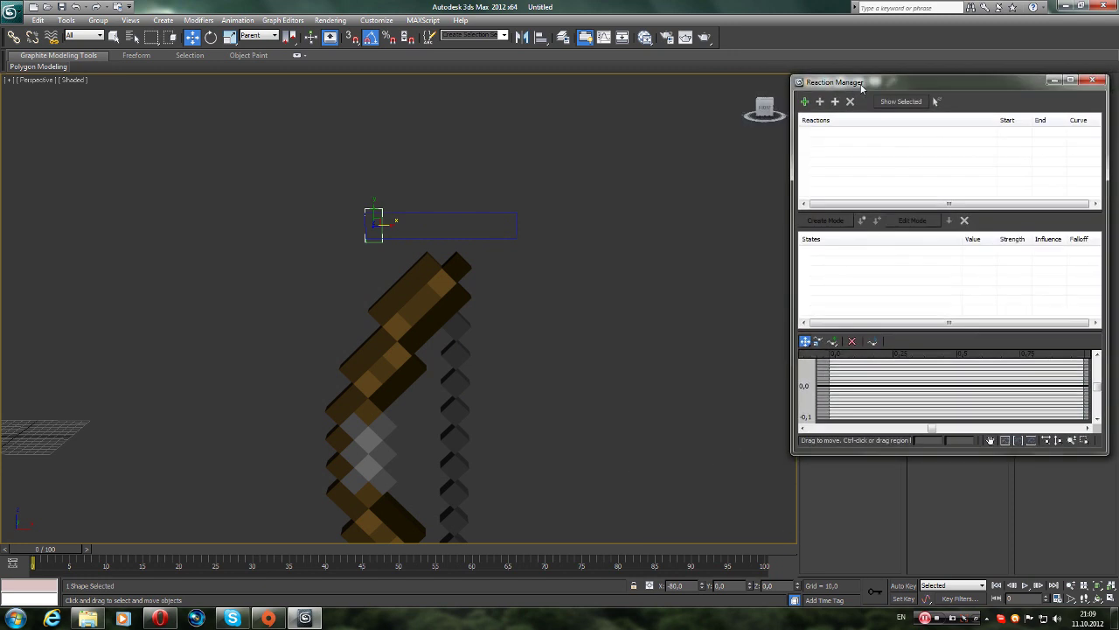
pyautogui.click(804, 102)
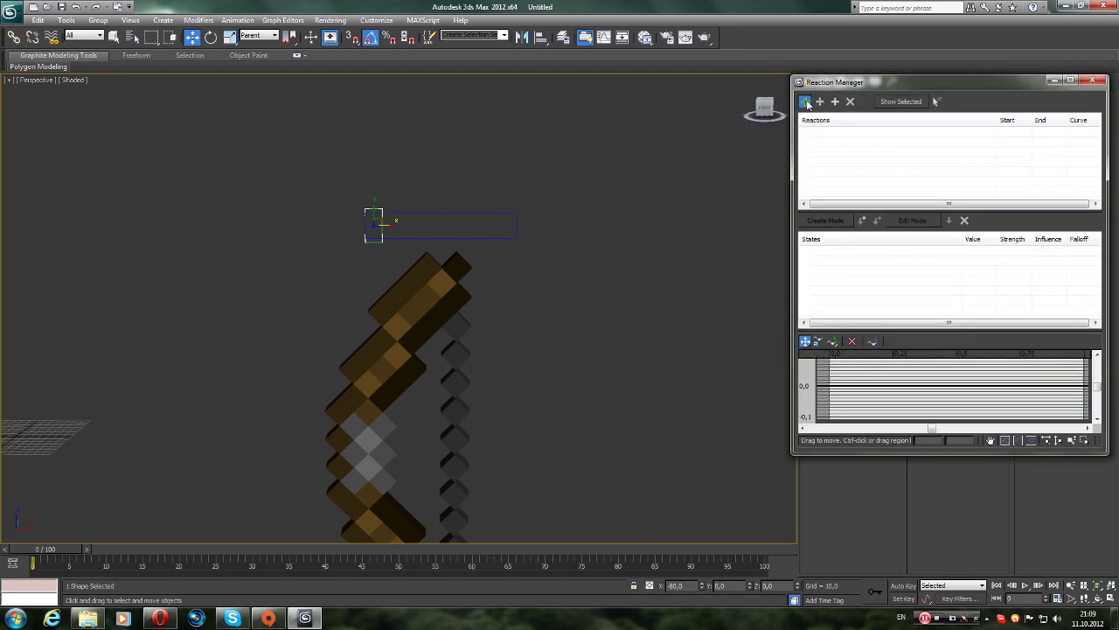
pyautogui.click(408, 297)
pyautogui.moveTo(393, 311)
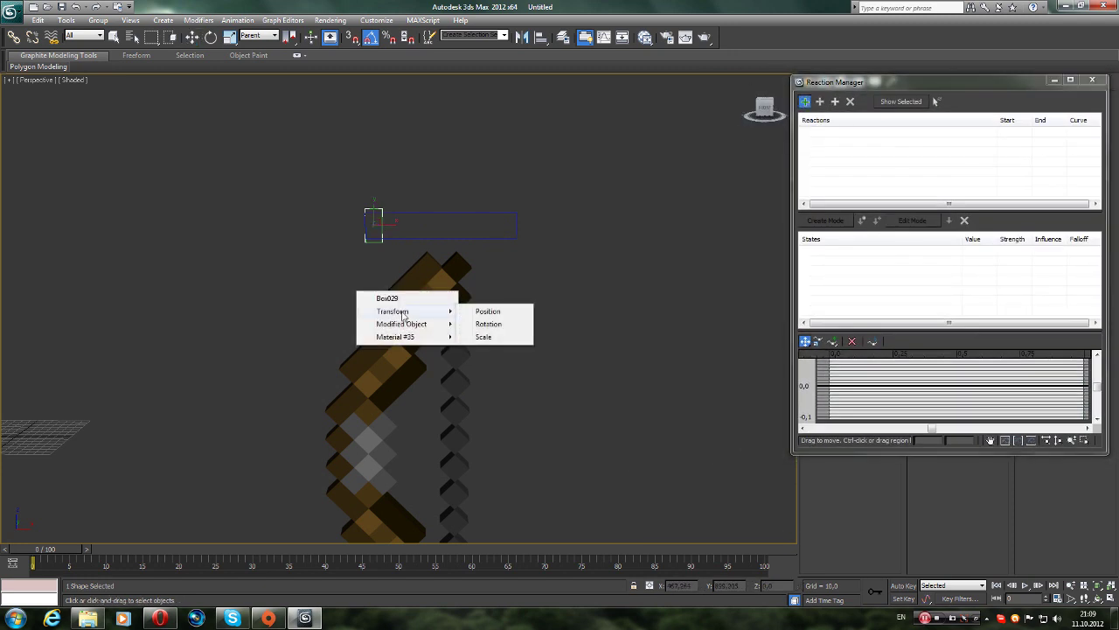
pyautogui.click(686, 164)
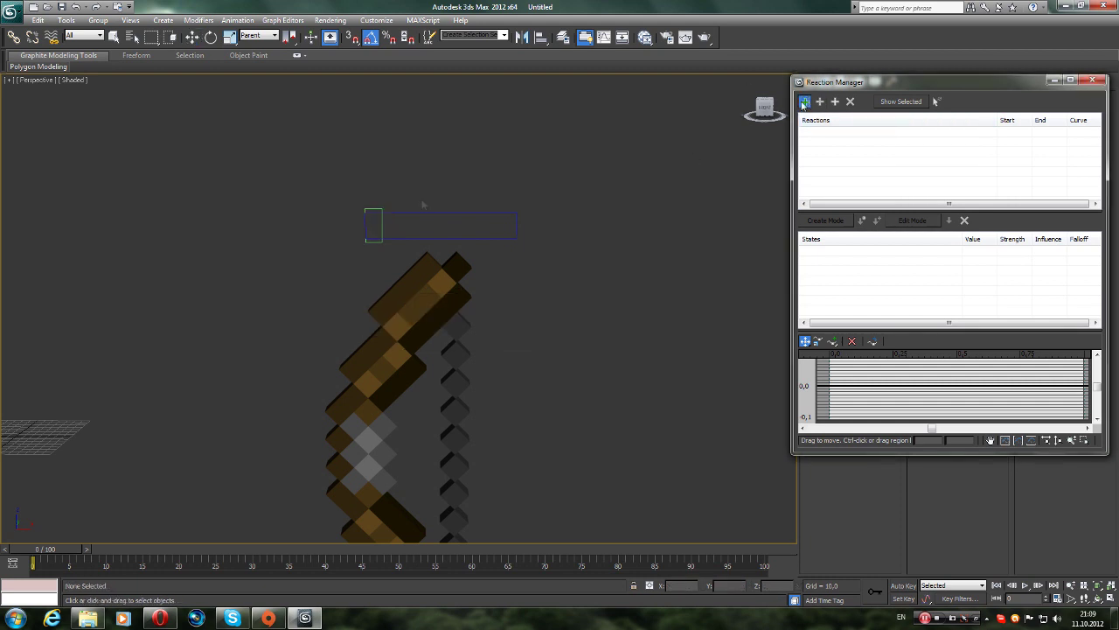
pyautogui.click(379, 224)
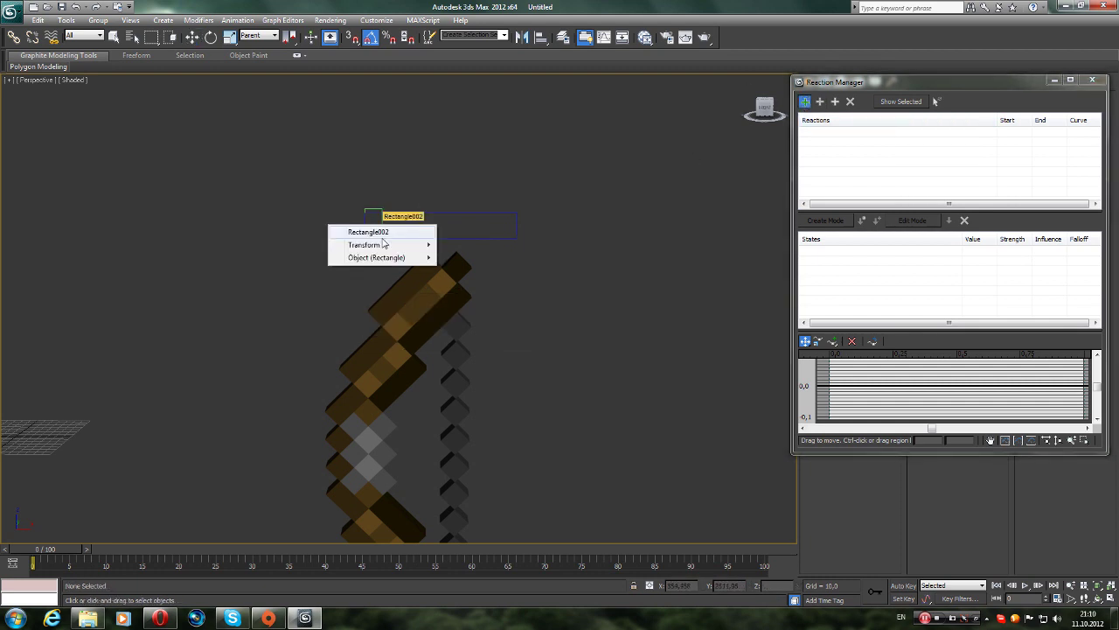
pyautogui.moveTo(490, 283)
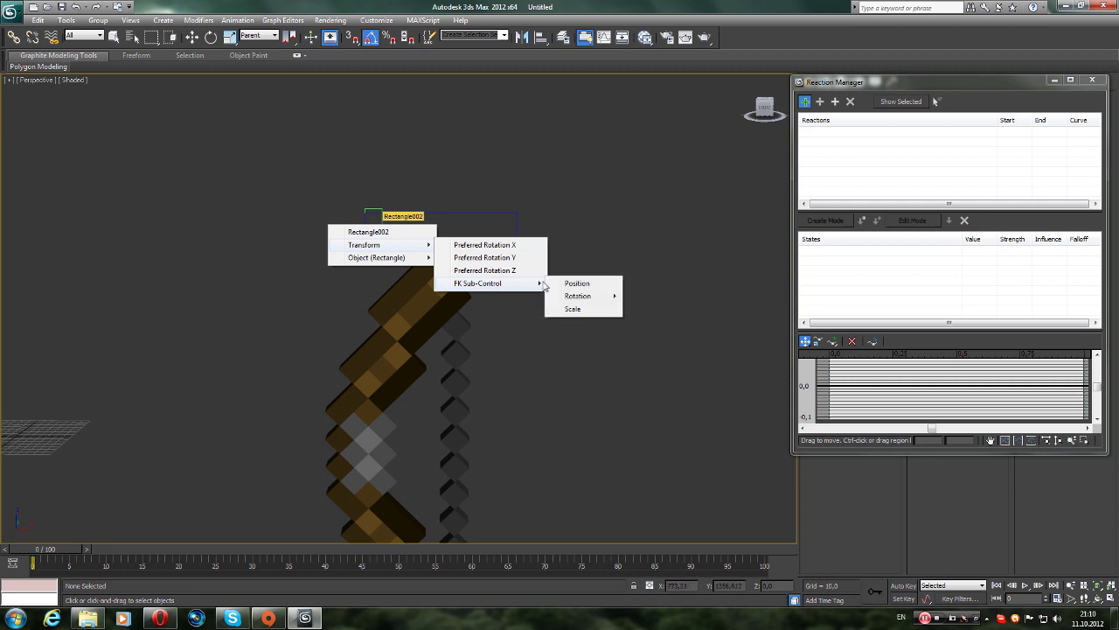
pyautogui.click(577, 283)
pyautogui.moveTo(545, 226); pyautogui.dragTo(565, 197, button='middle')
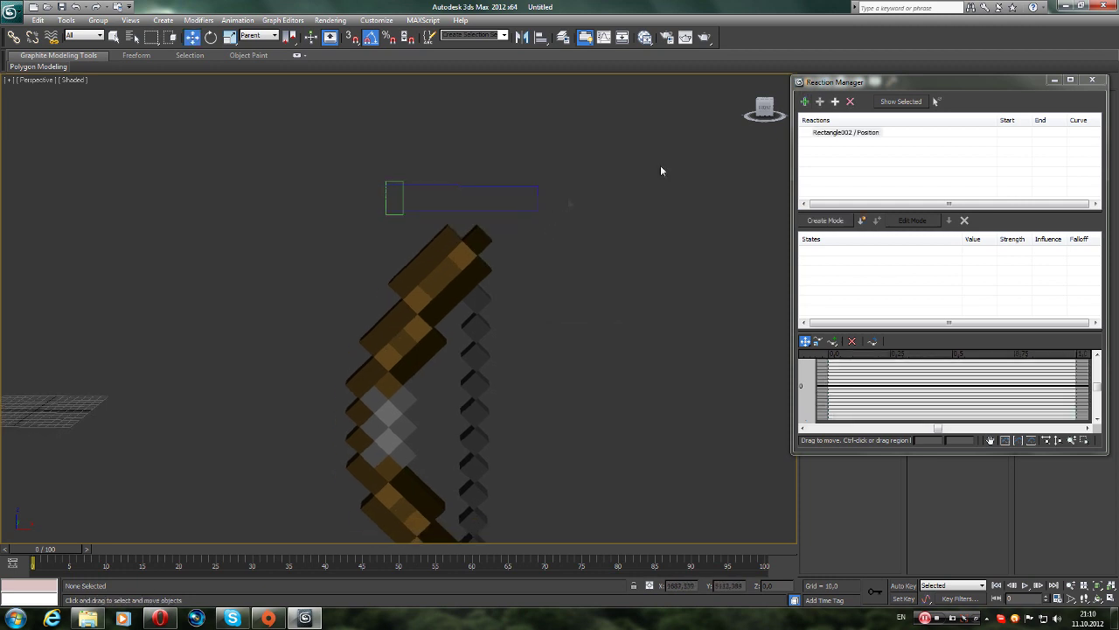
# - Add the bow's Morpher [1] Box030 target as the driven slave, then slide the handle to test
pyautogui.click(821, 101)
pyautogui.click(429, 284)
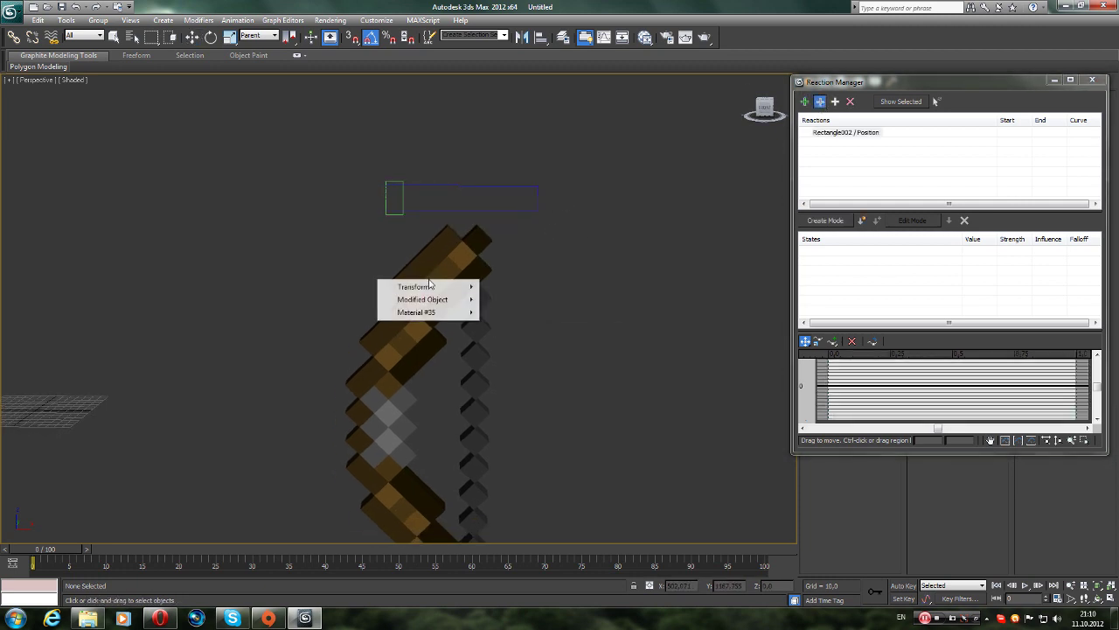
pyautogui.moveTo(511, 299)
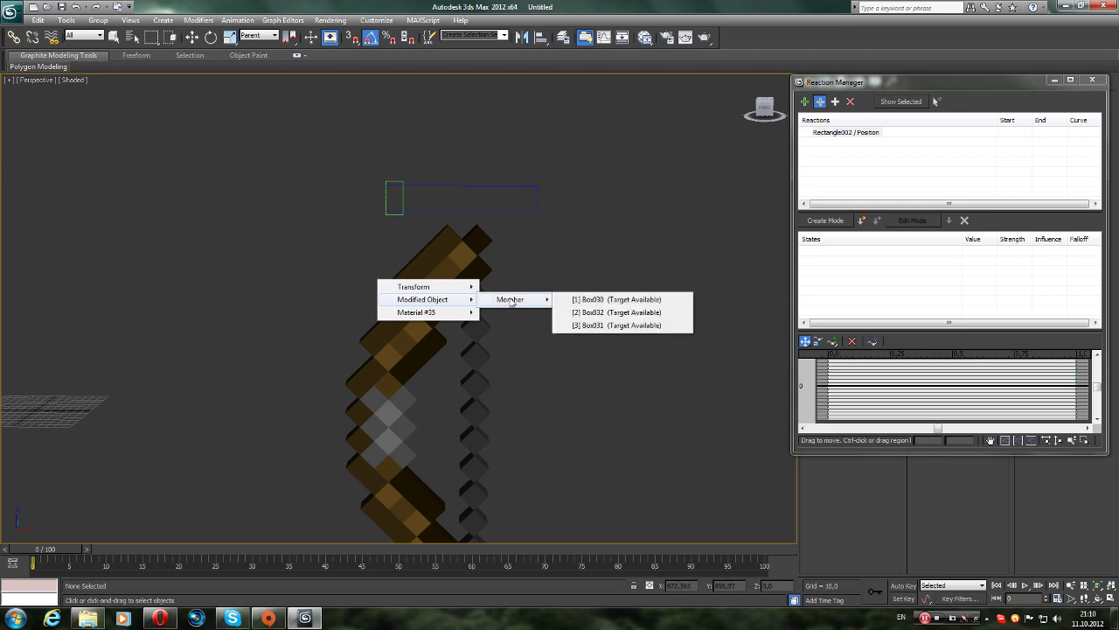
pyautogui.click(572, 299)
pyautogui.moveTo(818, 86); pyautogui.dragTo(594, 93)
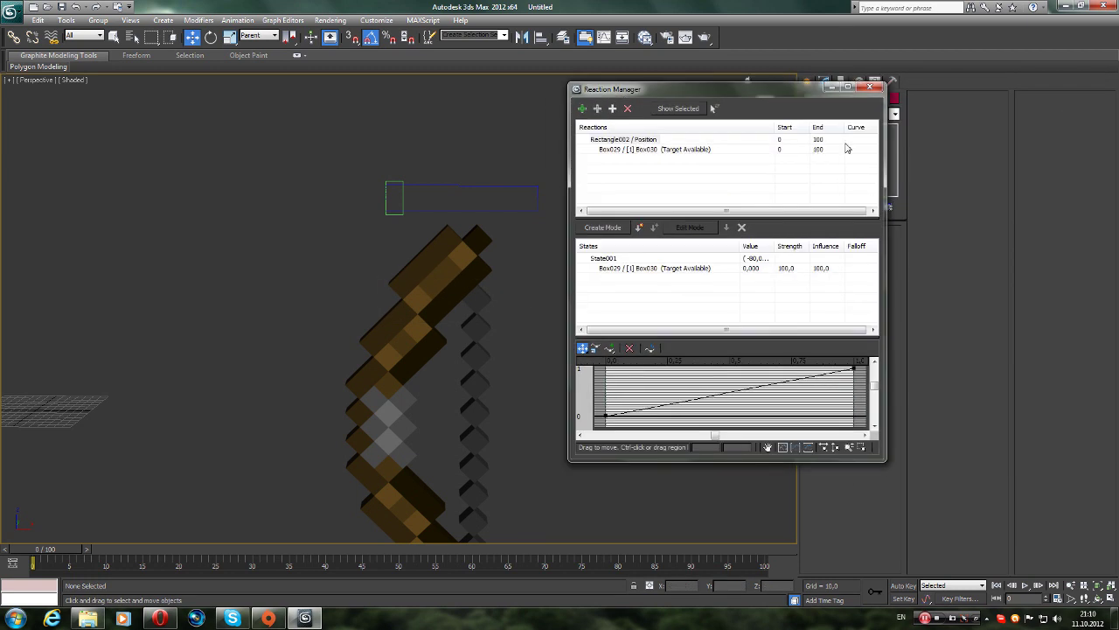
pyautogui.click(847, 154)
pyautogui.moveTo(376, 187); pyautogui.dragTo(344, 188, button='middle')
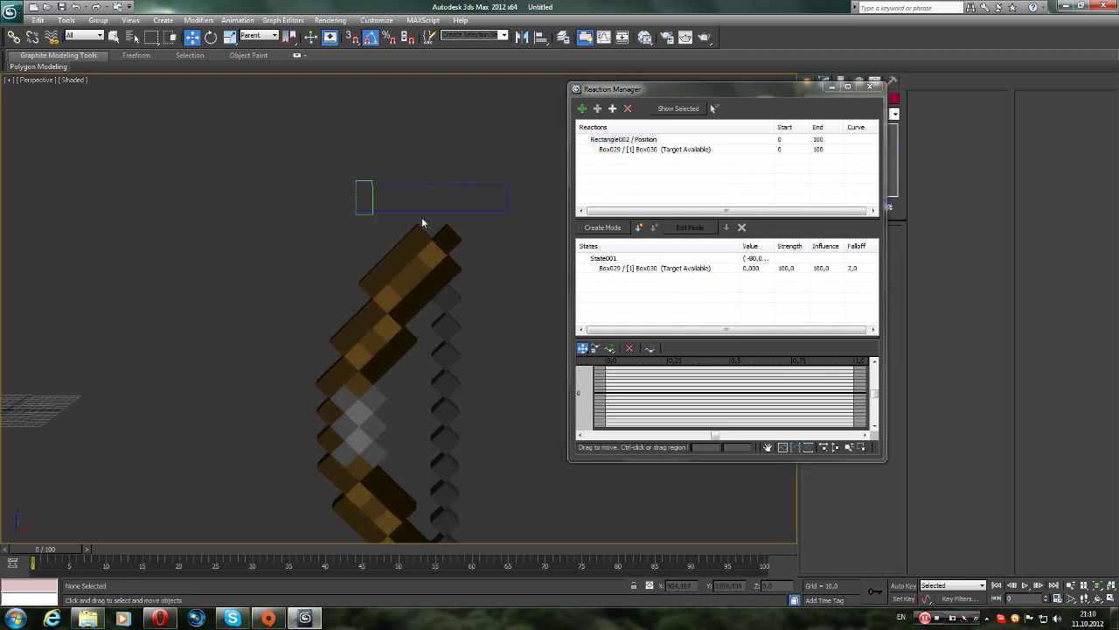
pyautogui.click(372, 196)
pyautogui.moveTo(381, 197); pyautogui.dragTo(413, 196)
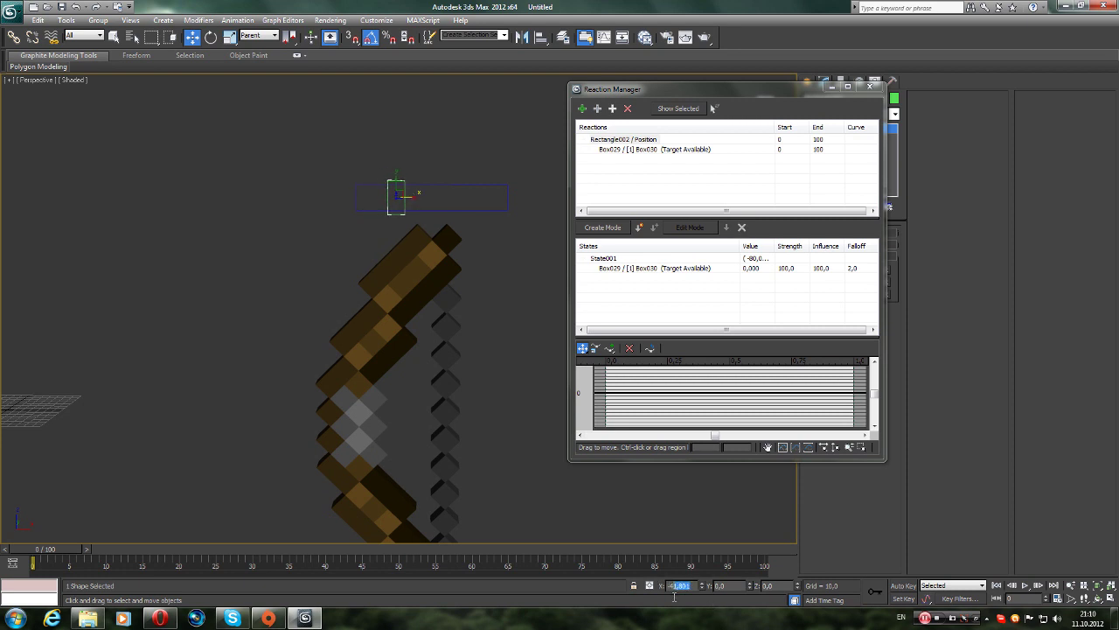
# - With the handle at X -41, add State002 with Box030 value 100 and influence 0, then test
pyautogui.press('BackSpace')
pyautogui.press('BackSpace')
pyautogui.press('BackSpace')
pyautogui.press('Return')
pyautogui.click(640, 228)
pyautogui.click(748, 288)
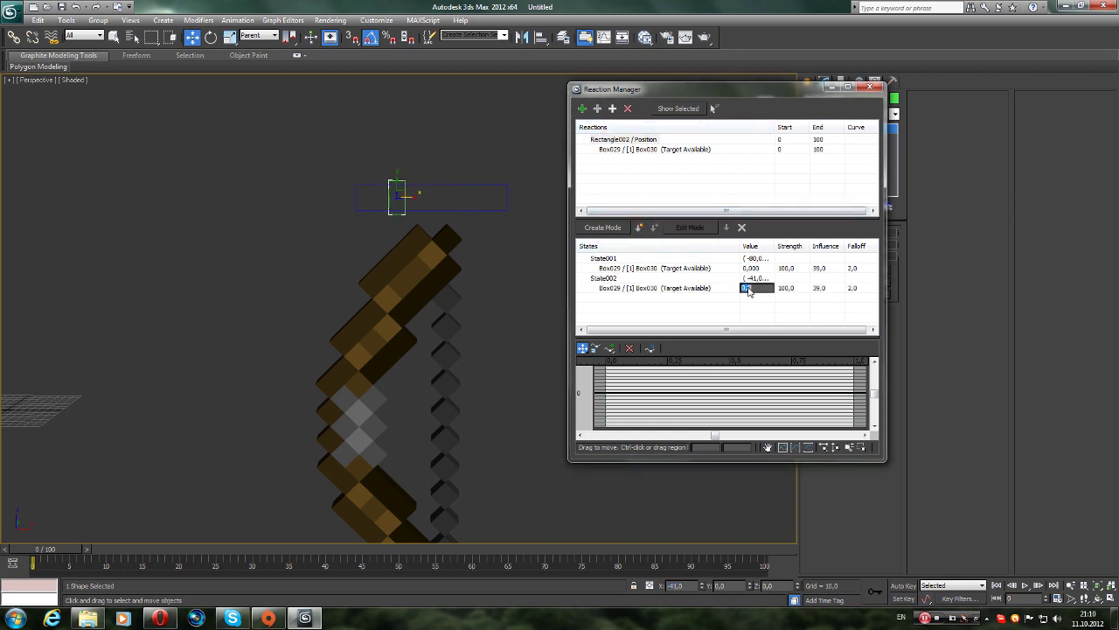
pyautogui.press('Return')
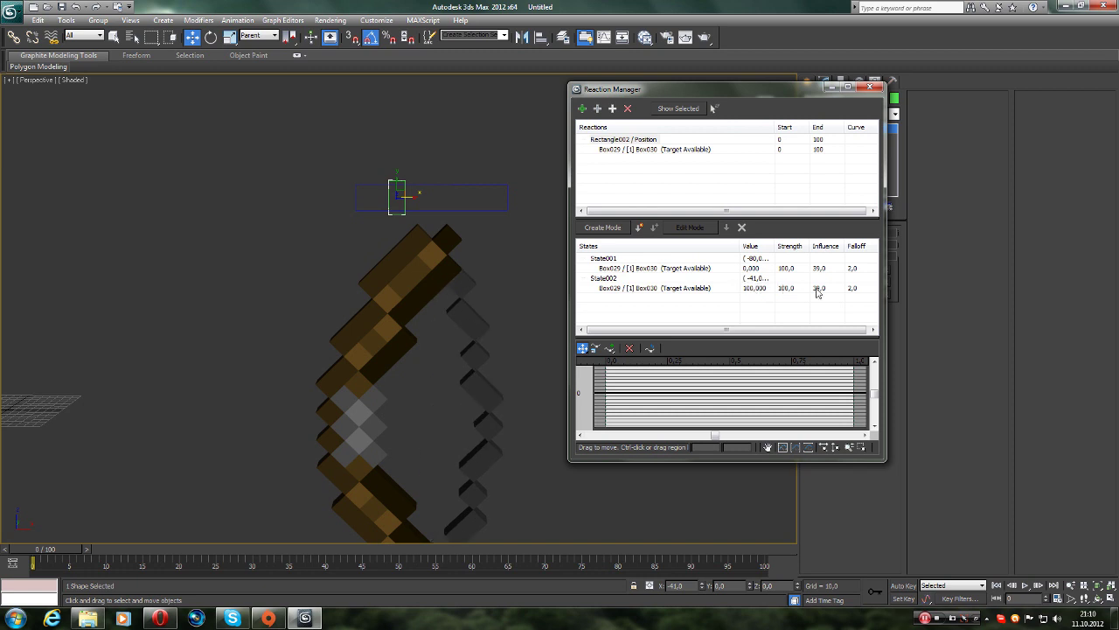
pyautogui.click(817, 288)
pyautogui.write('0')
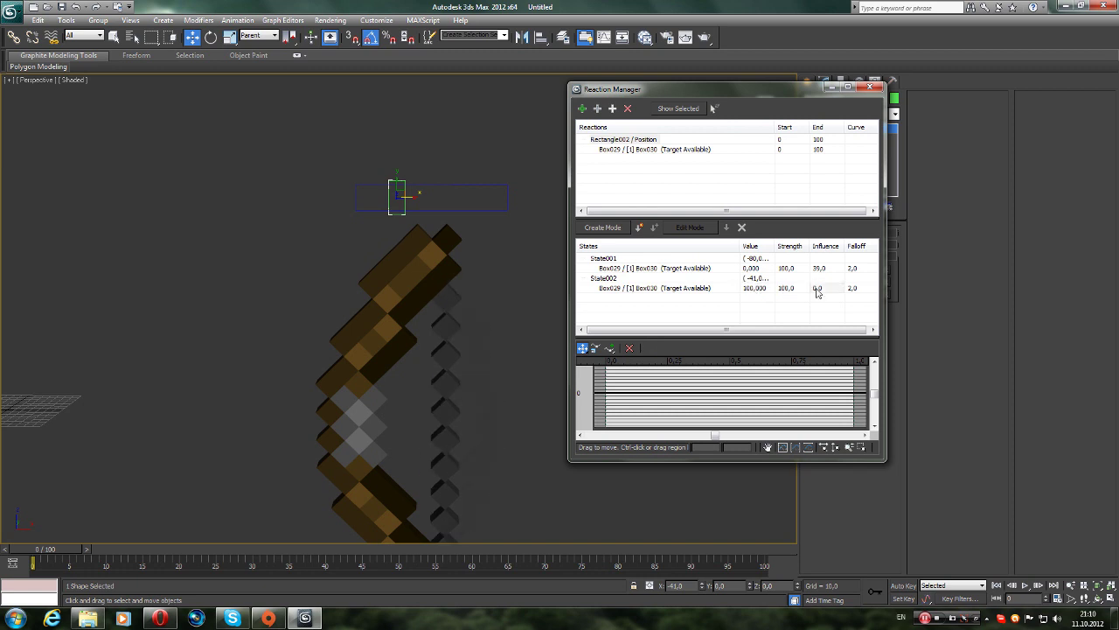
pyautogui.press('Return')
pyautogui.moveTo(417, 201)
pyautogui.mouseDown()
pyautogui.moveTo(406, 204)
pyautogui.moveTo(445, 208)
pyautogui.mouseUp()
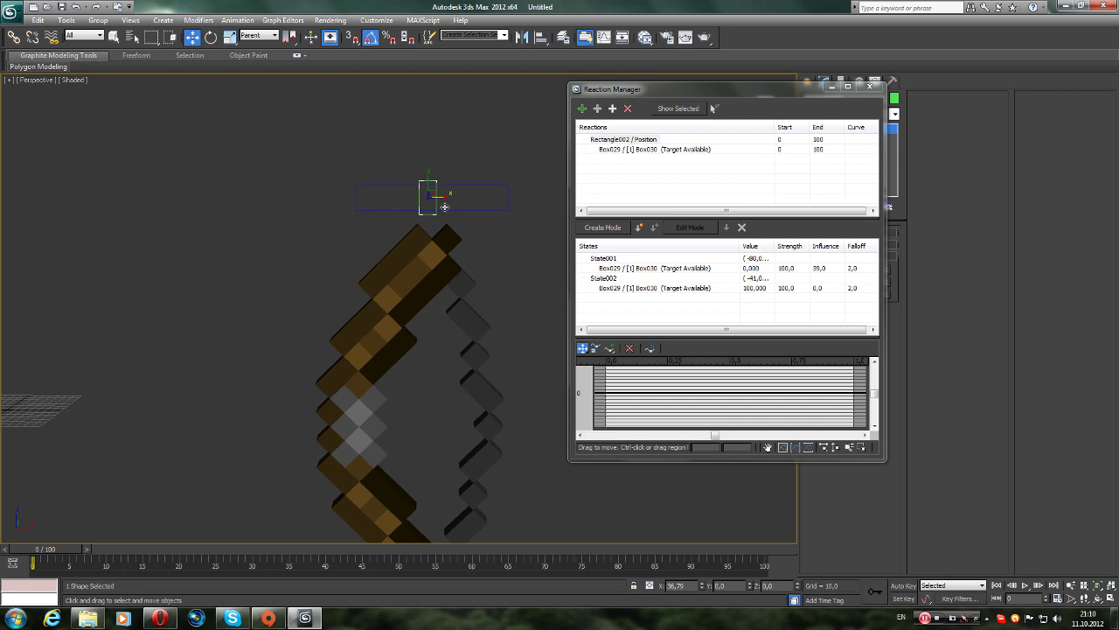
# - Set the handle's X to 5 and add a third reaction state with zero influence
pyautogui.doubleClick(678, 588)
pyautogui.moveTo(454, 201)
pyautogui.mouseDown()
pyautogui.moveTo(424, 198)
pyautogui.moveTo(454, 196)
pyautogui.mouseUp()
pyautogui.click(678, 585)
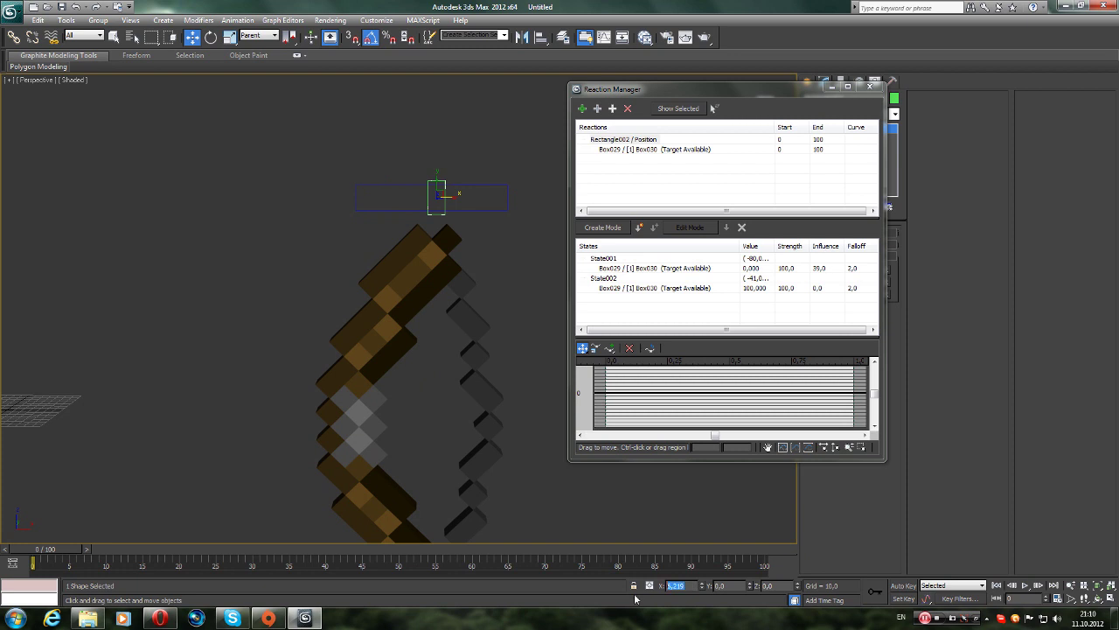
pyautogui.write('5')
pyautogui.press('Return')
pyautogui.press('Return')
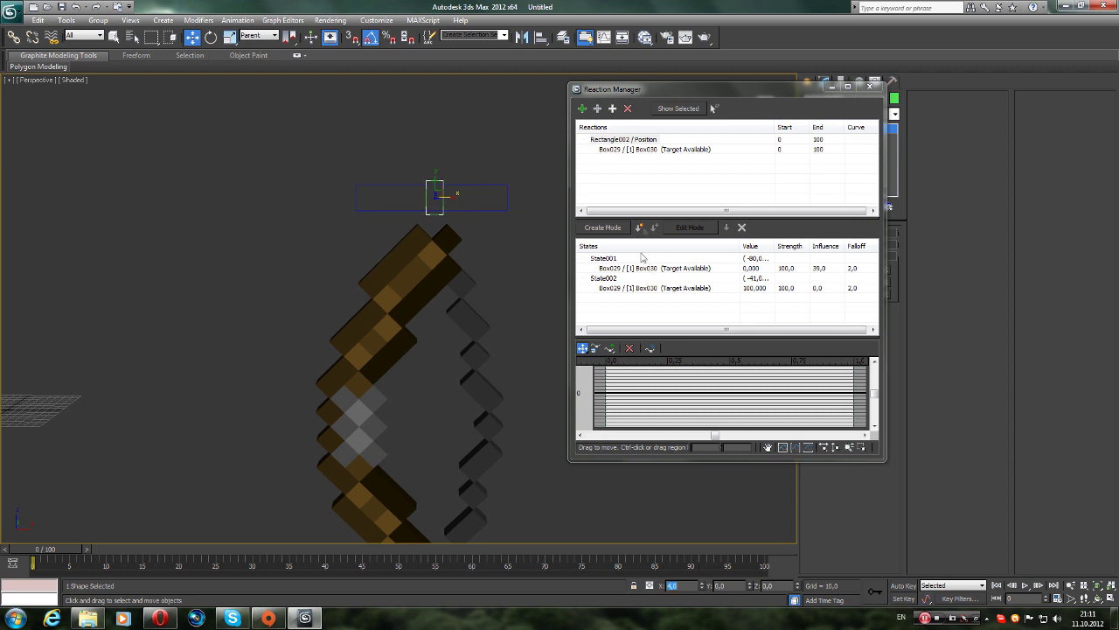
pyautogui.click(639, 227)
pyautogui.doubleClick(822, 310)
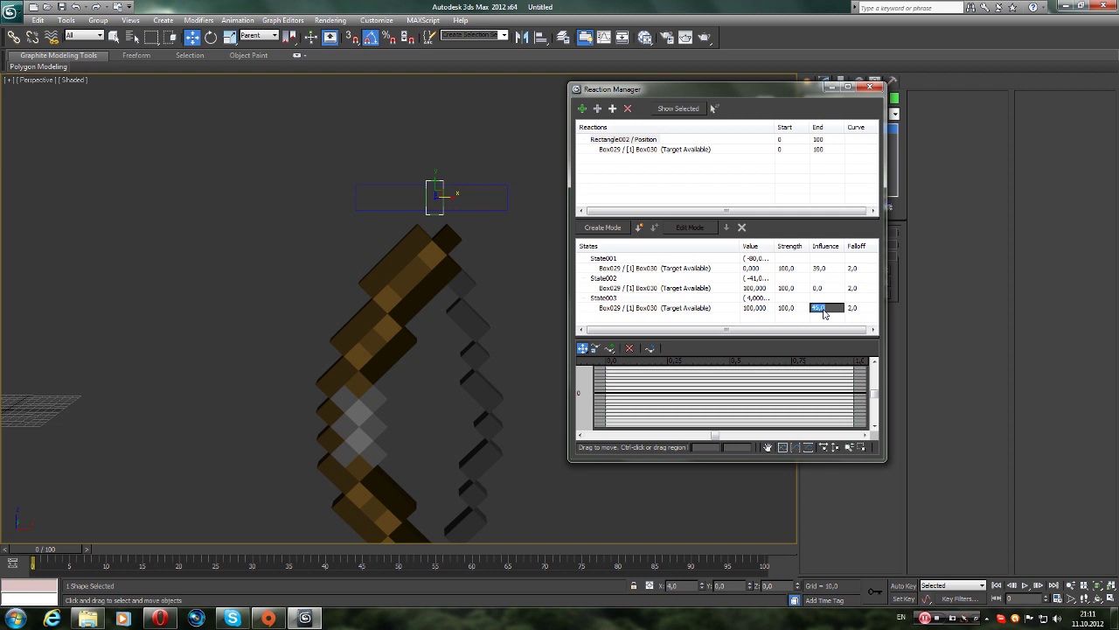
pyautogui.write('0')
pyautogui.press('Return')
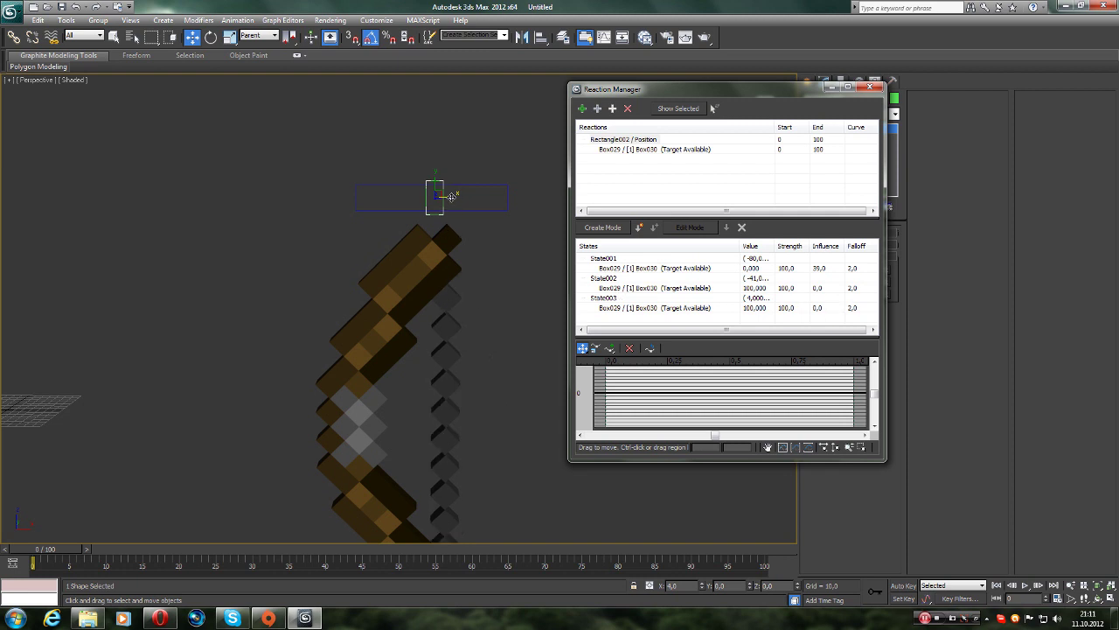
# - Add State004 with a Box030 weight of 0, test the slider, and reset the handle to X 5
pyautogui.moveTo(448, 196)
pyautogui.mouseDown()
pyautogui.moveTo(463, 198)
pyautogui.moveTo(453, 195)
pyautogui.mouseUp()
pyautogui.write('5,0')
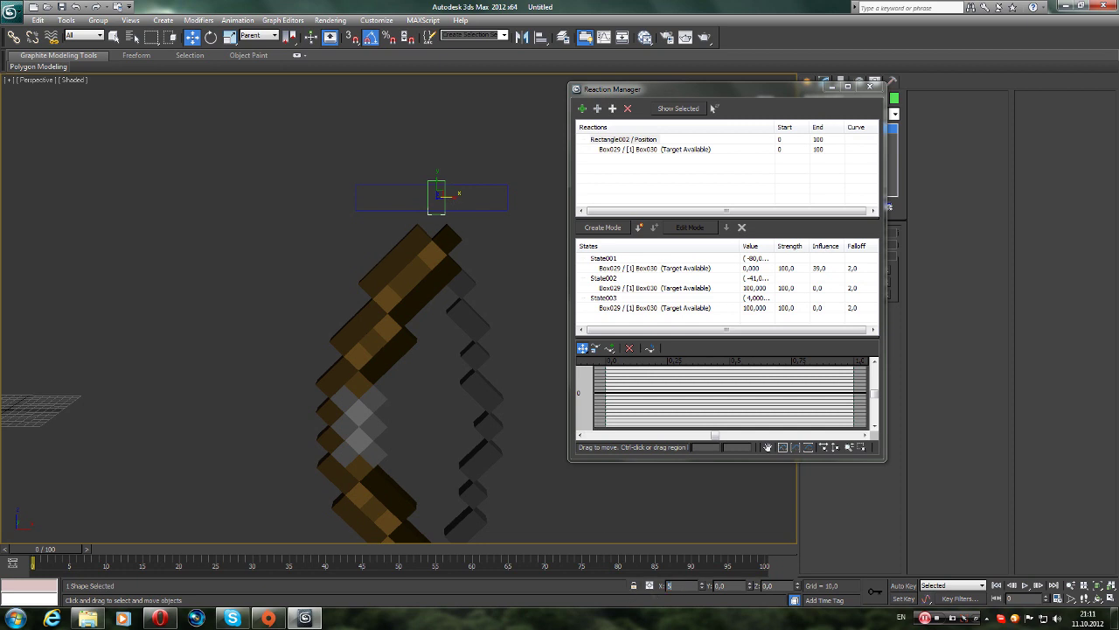
pyautogui.press('Return')
pyautogui.click(639, 226)
pyautogui.scroll(-1, 762, 313)
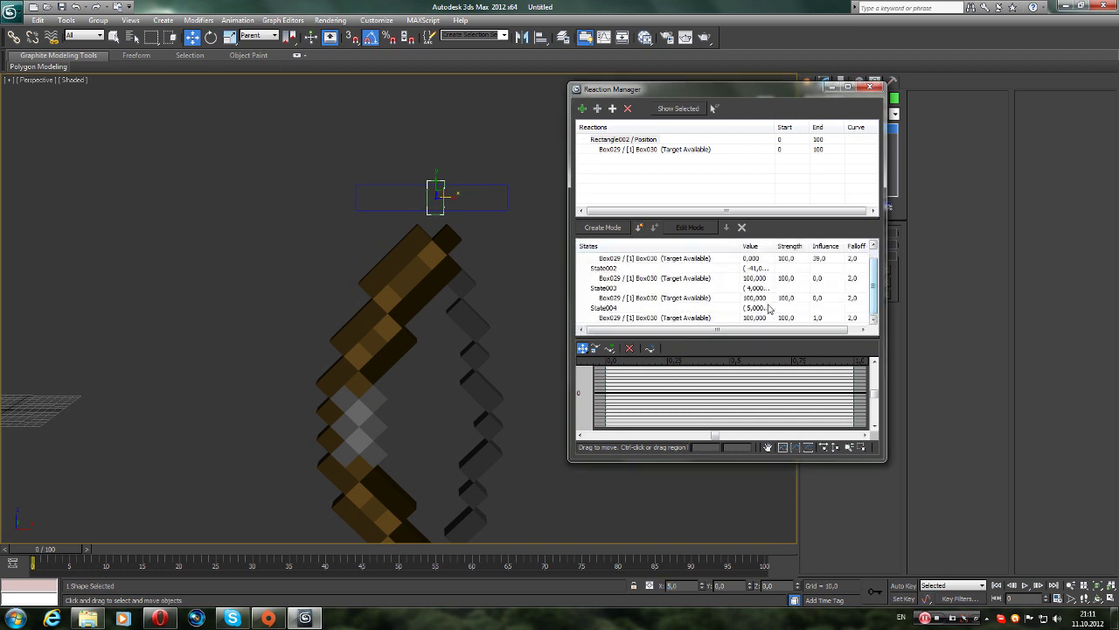
pyautogui.doubleClick(760, 318)
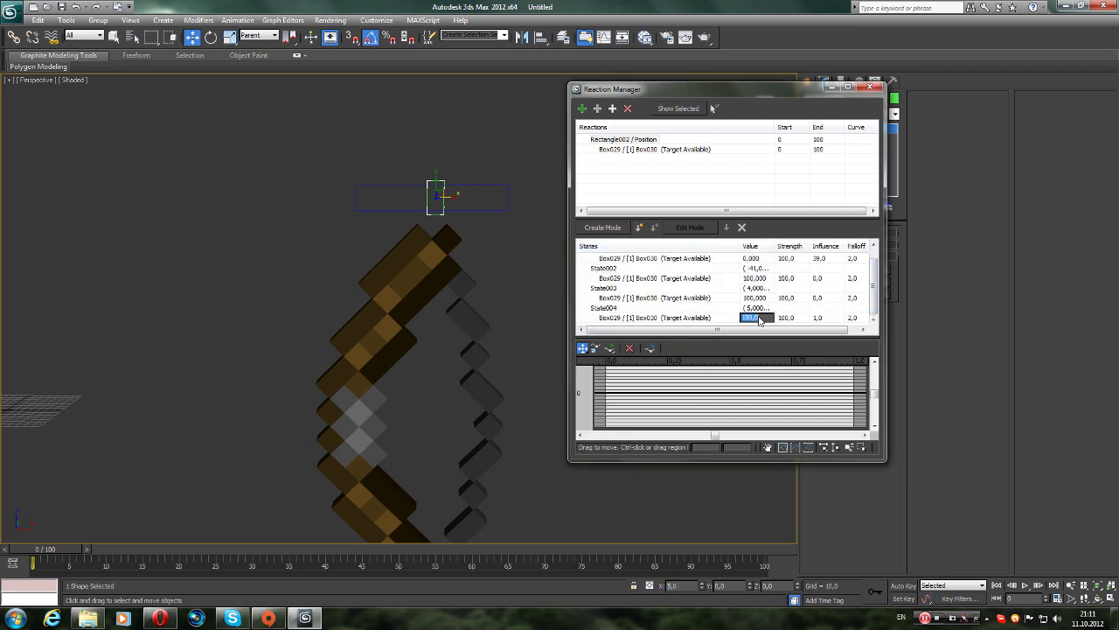
pyautogui.write('0')
pyautogui.press('Return')
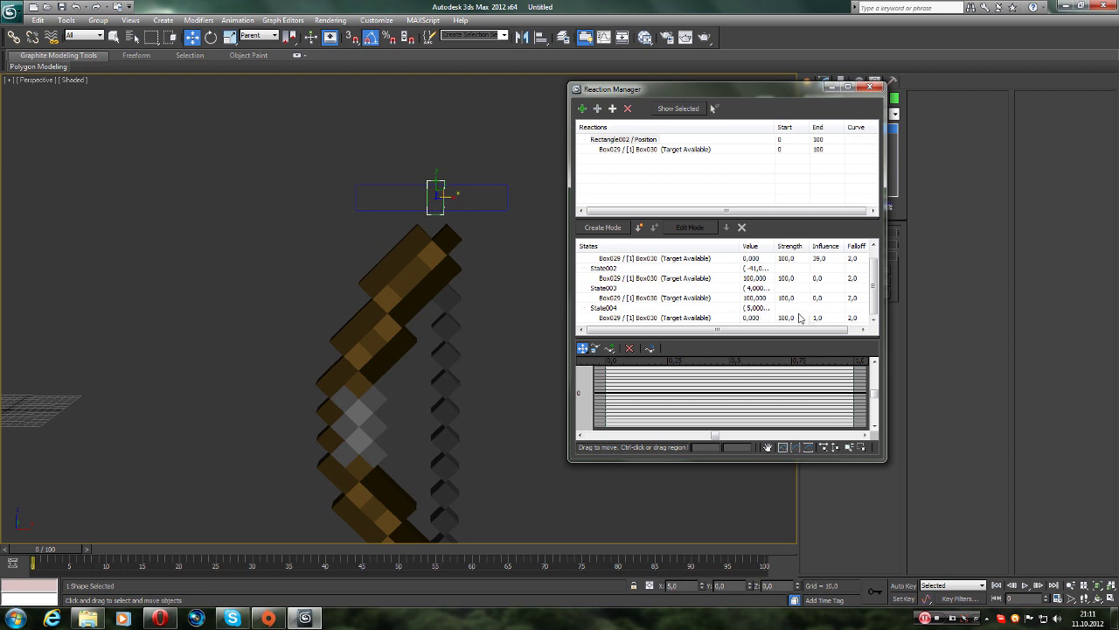
pyautogui.moveTo(451, 196)
pyautogui.mouseDown()
pyautogui.moveTo(409, 195)
pyautogui.moveTo(425, 188)
pyautogui.moveTo(450, 193)
pyautogui.moveTo(397, 201)
pyautogui.moveTo(429, 193)
pyautogui.moveTo(454, 204)
pyautogui.moveTo(424, 205)
pyautogui.moveTo(452, 210)
pyautogui.mouseUp()
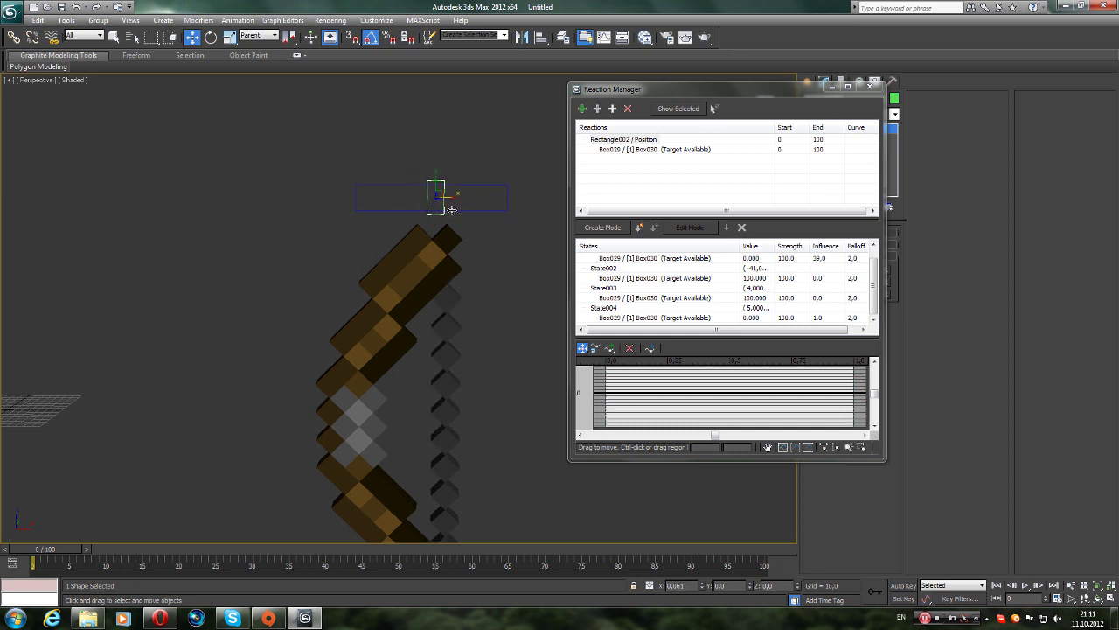
pyautogui.doubleClick(678, 585)
pyautogui.write('5,0')
pyautogui.press('Return')
pyautogui.press('Return')
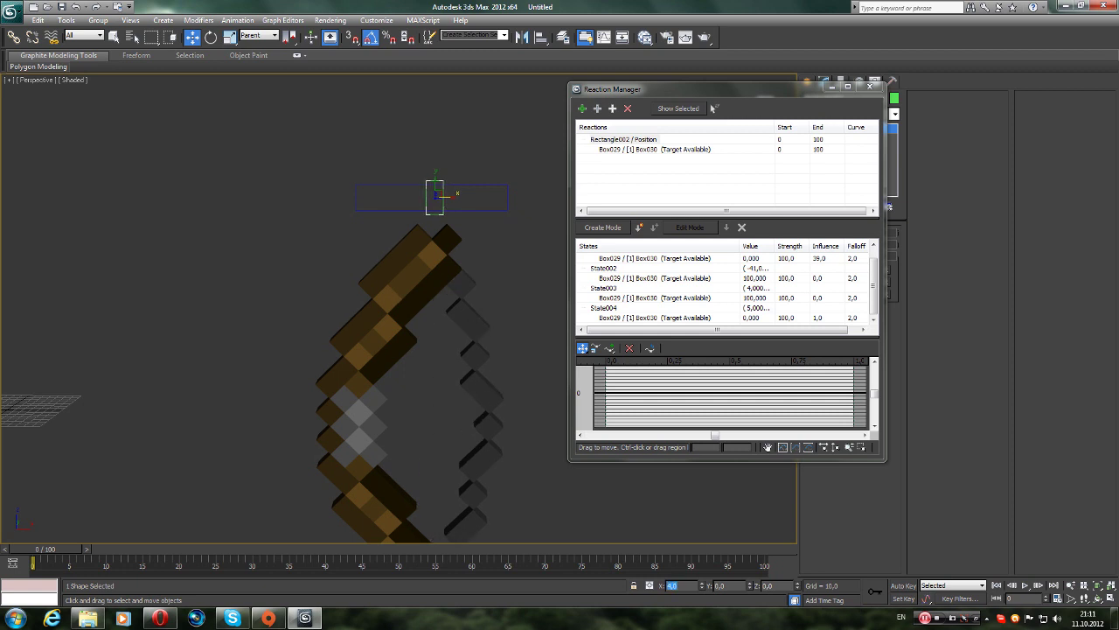
# - Add the bow's Morpher [2] Box032 target as another slave of the rectangle's position and view its states
pyautogui.click(598, 110)
pyautogui.click(411, 304)
pyautogui.moveTo(491, 324)
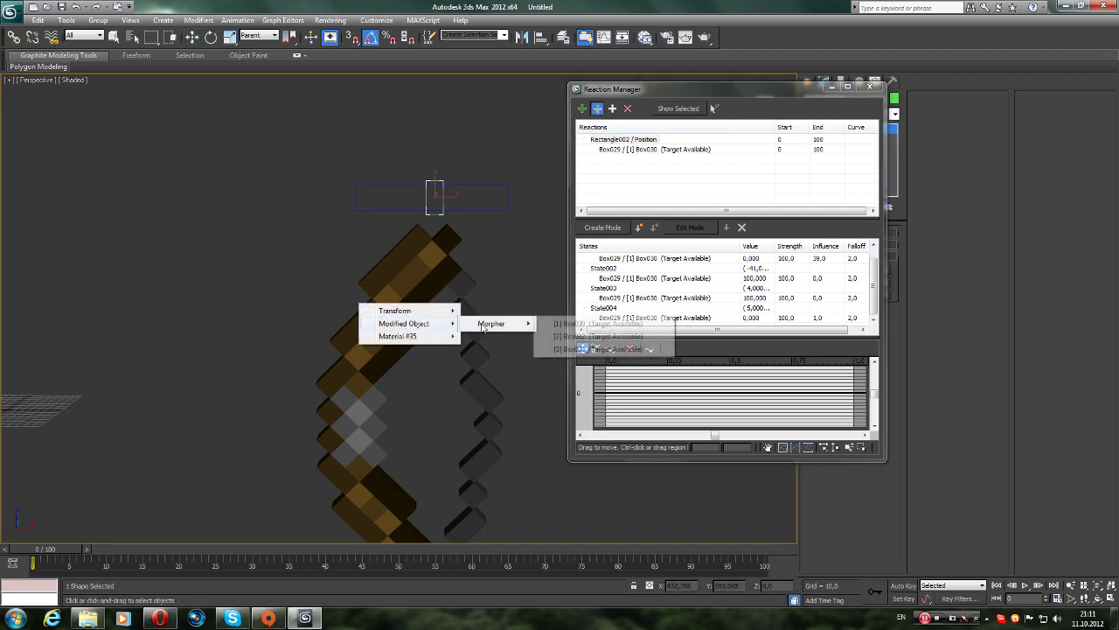
pyautogui.click(579, 337)
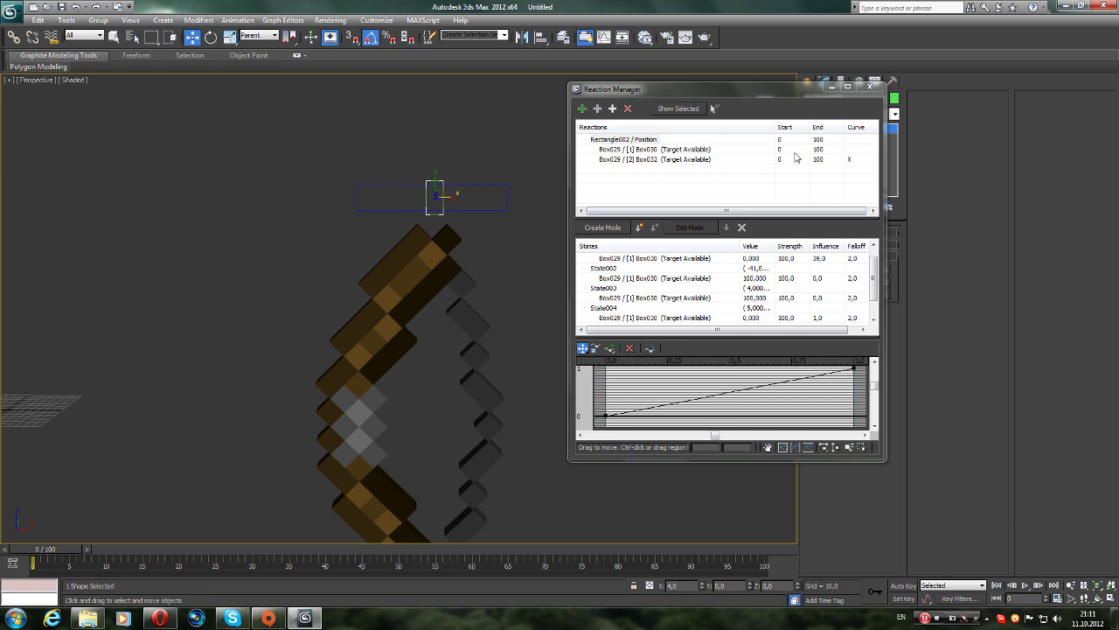
pyautogui.click(848, 163)
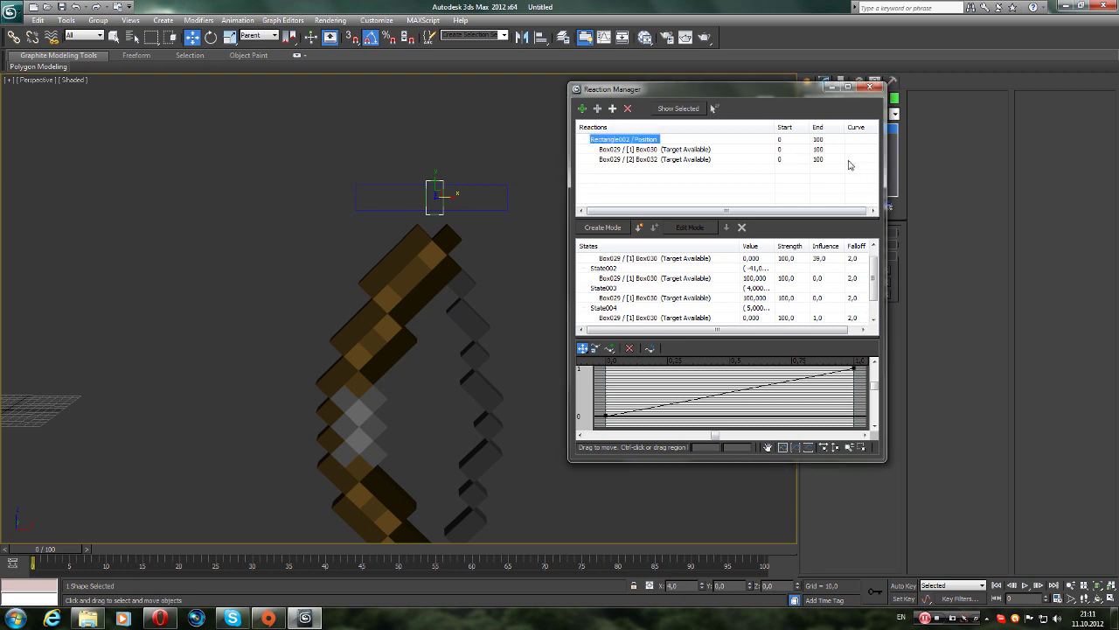
pyautogui.click(704, 160)
pyautogui.moveTo(875, 275); pyautogui.dragTo(875, 291)
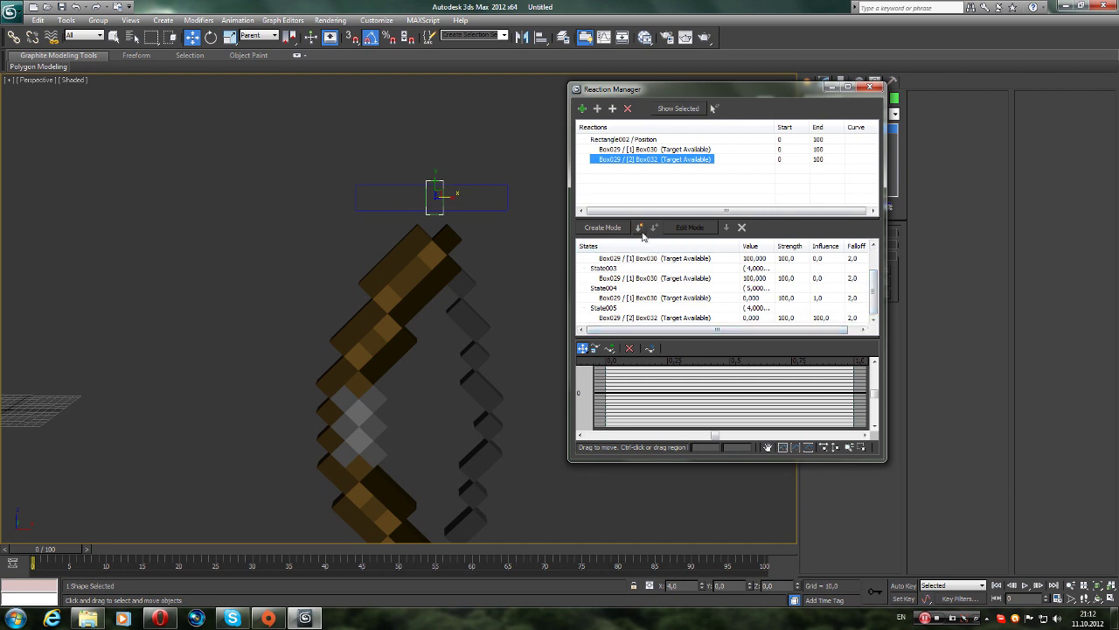
# - Delete the extra State006, test the slider, and return the rectangle to X 5
pyautogui.click(677, 247)
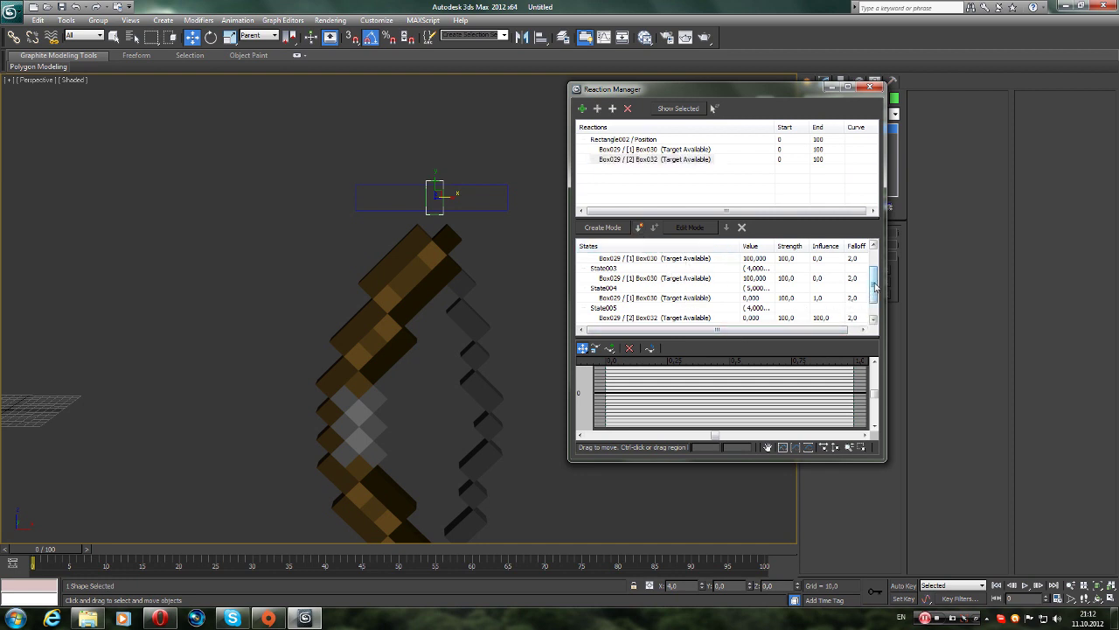
pyautogui.moveTo(874, 291); pyautogui.dragTo(874, 303)
pyautogui.click(602, 307)
pyautogui.click(742, 227)
pyautogui.moveTo(454, 197); pyautogui.dragTo(452, 199)
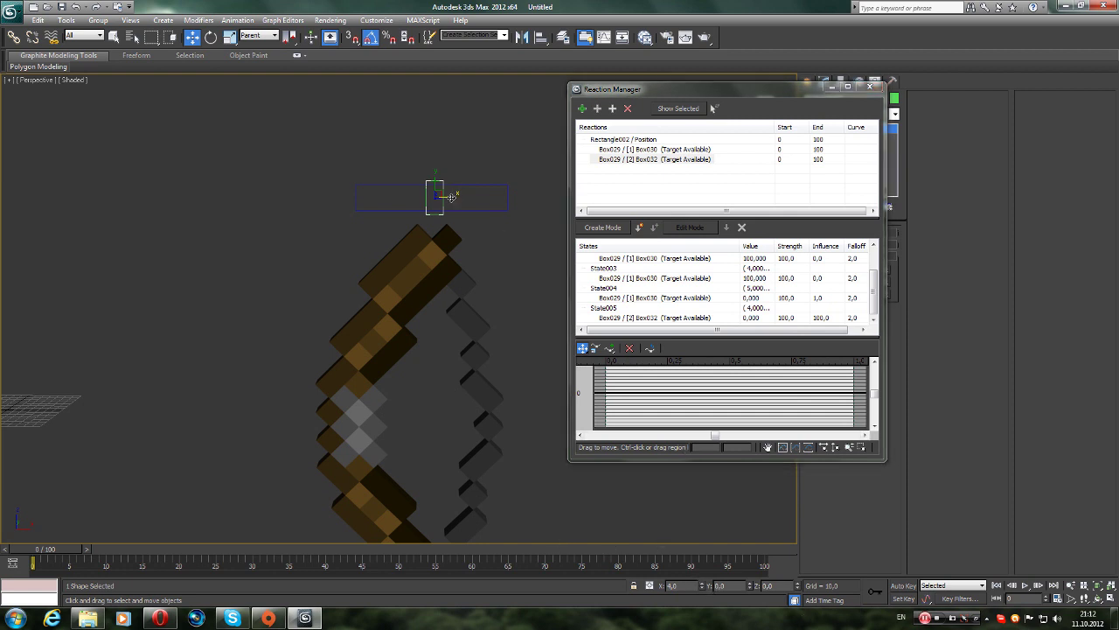
pyautogui.doubleClick(678, 585)
pyautogui.write('5')
pyautogui.press('Return')
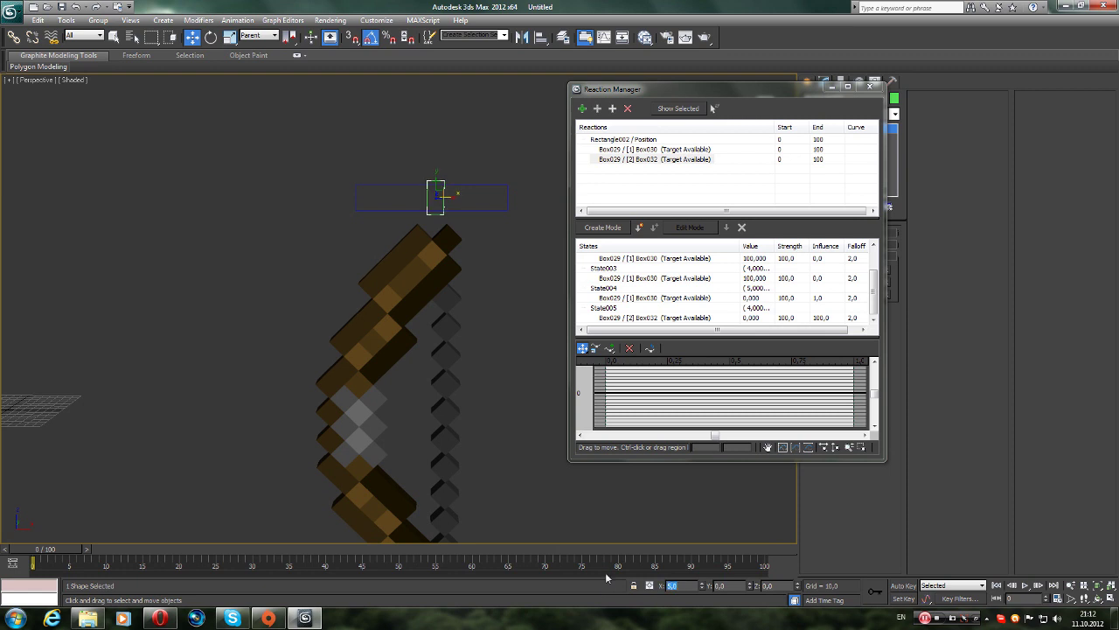
pyautogui.click(617, 493)
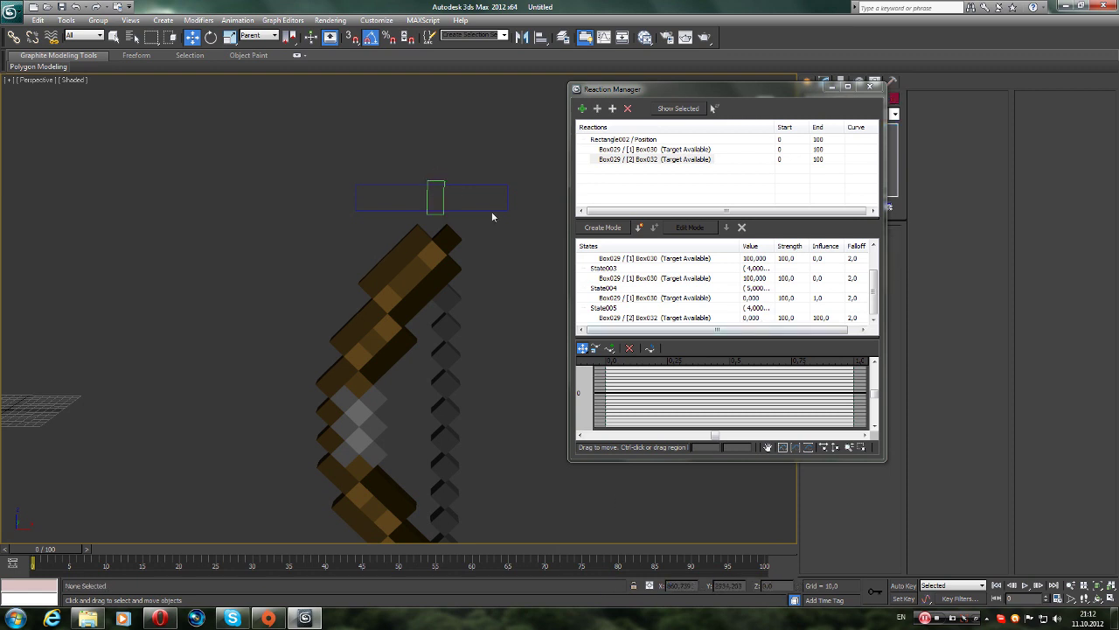
pyautogui.click(437, 194)
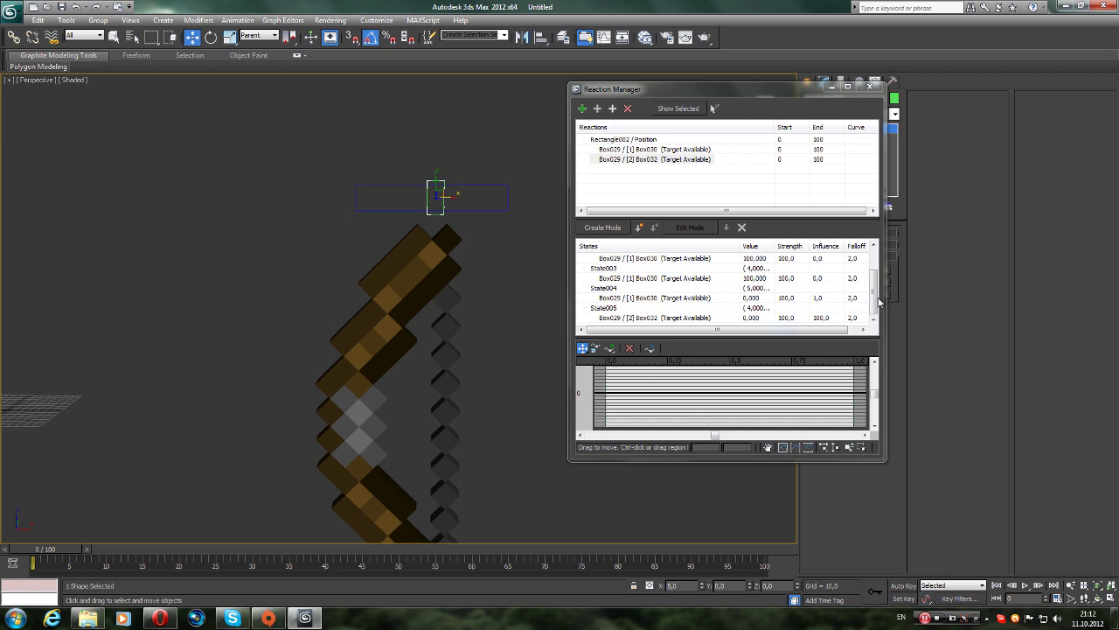
# - Edit State005's Box032 weight, set its influence to 0, and test the slider
pyautogui.doubleClick(757, 317)
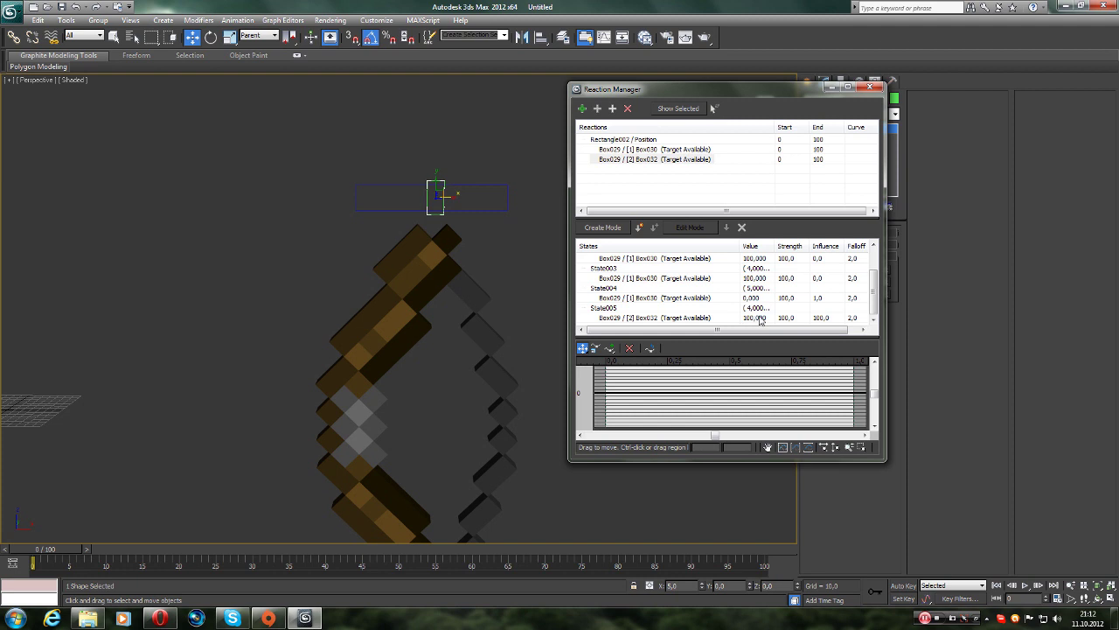
pyautogui.doubleClick(817, 319)
pyautogui.write('0')
pyautogui.press('Return')
pyautogui.moveTo(453, 196)
pyautogui.mouseDown()
pyautogui.moveTo(416, 197)
pyautogui.moveTo(440, 196)
pyautogui.mouseUp()
pyautogui.click(756, 315)
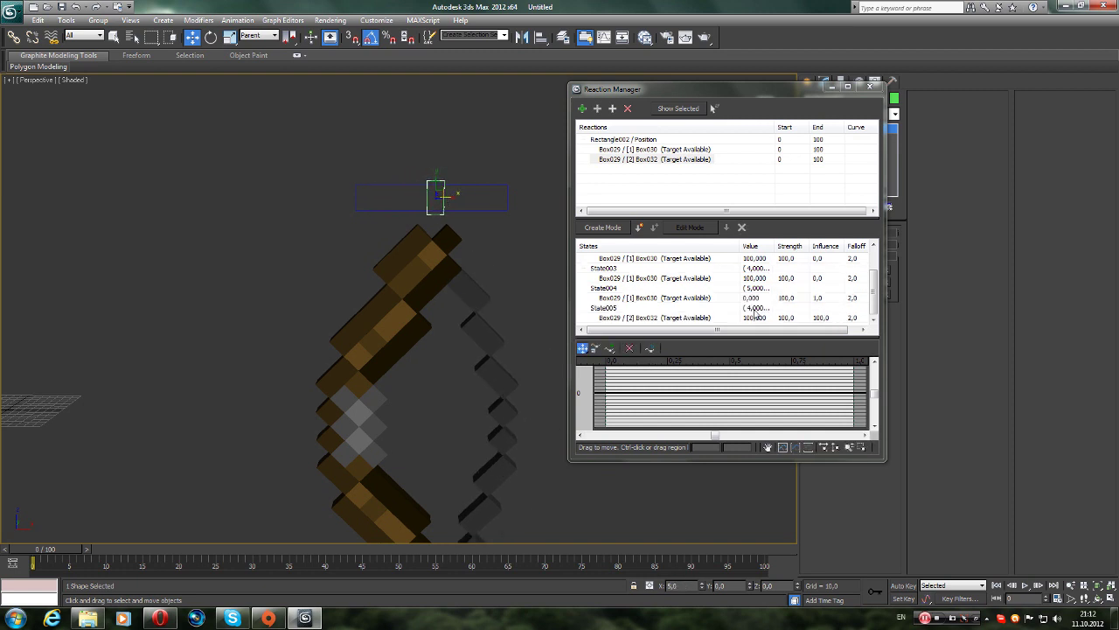
pyautogui.moveTo(456, 200)
pyautogui.mouseDown()
pyautogui.moveTo(433, 195)
pyautogui.moveTo(452, 197)
pyautogui.mouseUp()
# - Slide the rectangle to preview the bow string bend, ending with its X position at 0
pyautogui.click(816, 298)
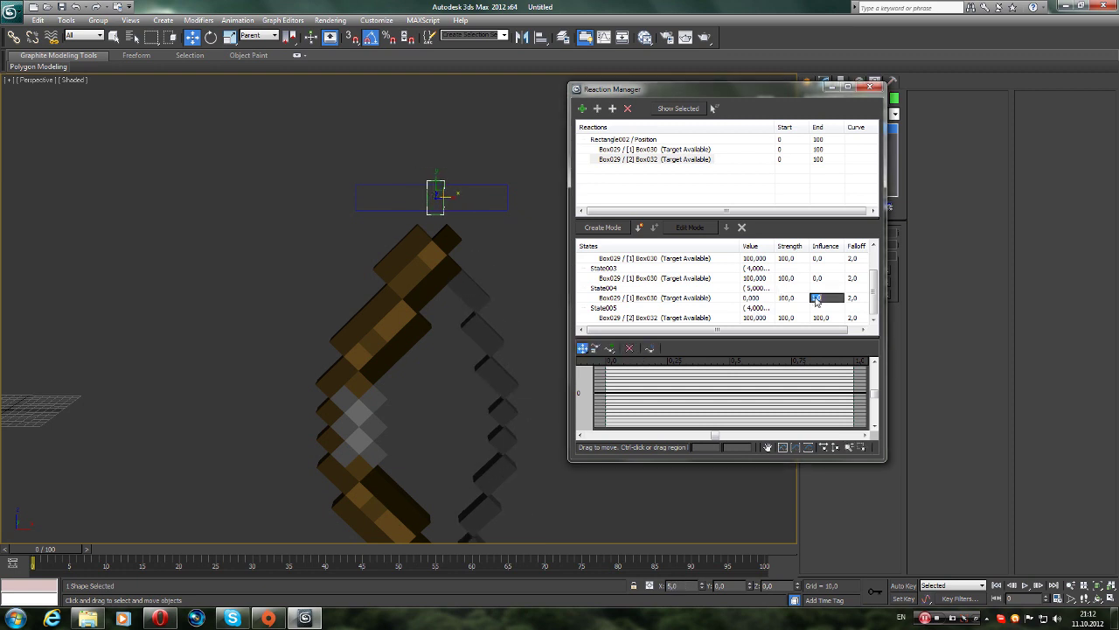
pyautogui.press('Return')
pyautogui.moveTo(453, 199)
pyautogui.mouseDown()
pyautogui.moveTo(441, 200)
pyautogui.moveTo(453, 200)
pyautogui.mouseUp()
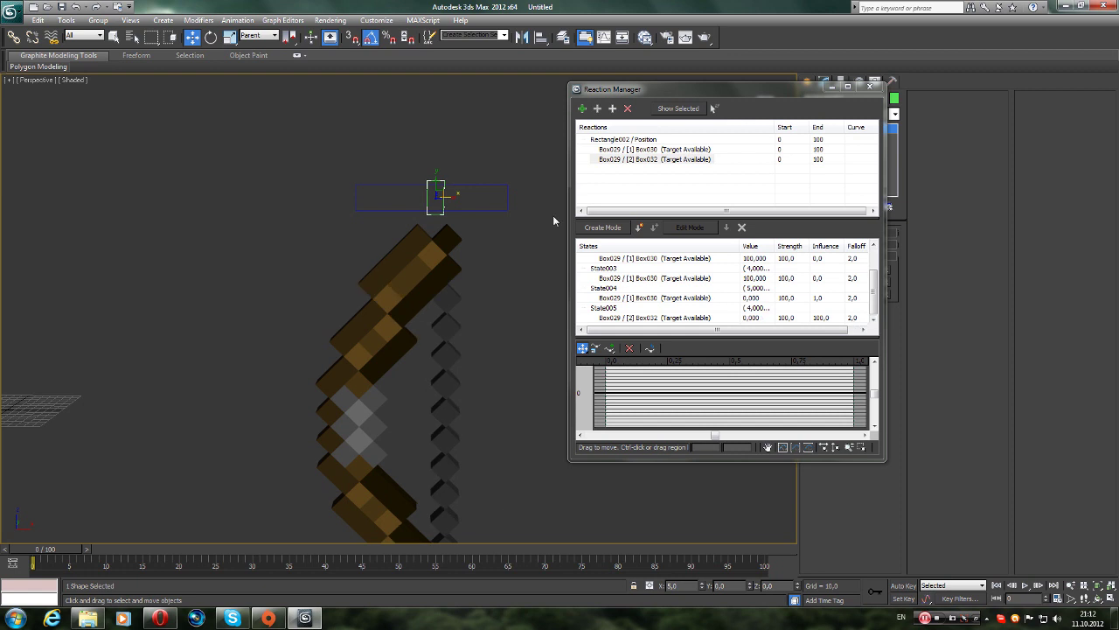
pyautogui.moveTo(452, 198)
pyautogui.mouseDown()
pyautogui.moveTo(421, 201)
pyautogui.moveTo(448, 203)
pyautogui.mouseUp()
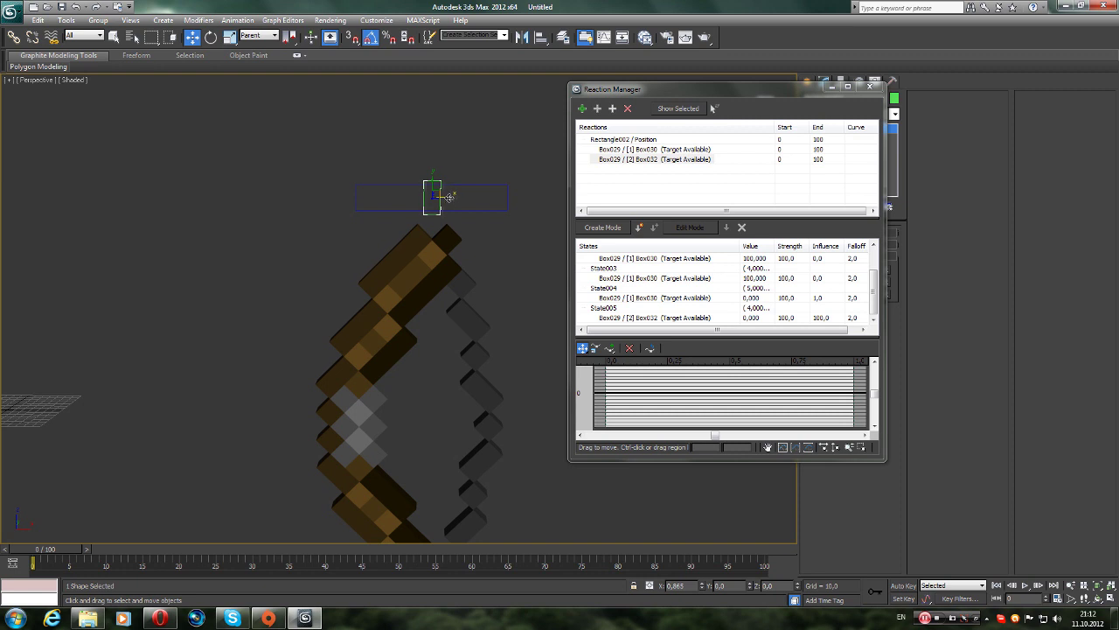
pyautogui.moveTo(448, 197); pyautogui.dragTo(452, 198)
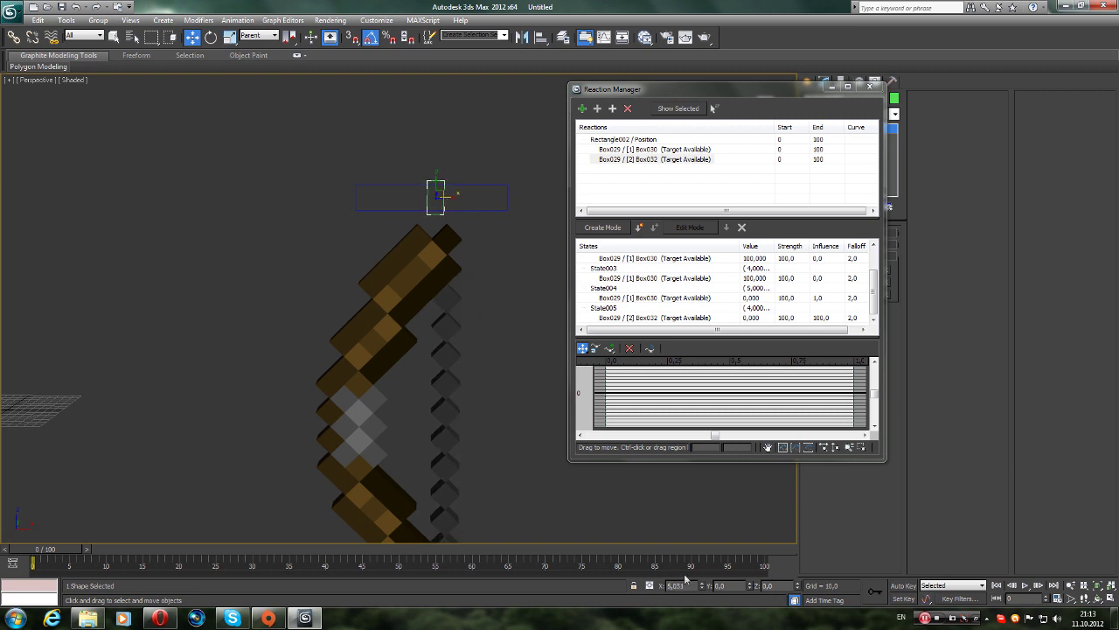
pyautogui.press('Return')
pyautogui.write('0')
pyautogui.press('Return')
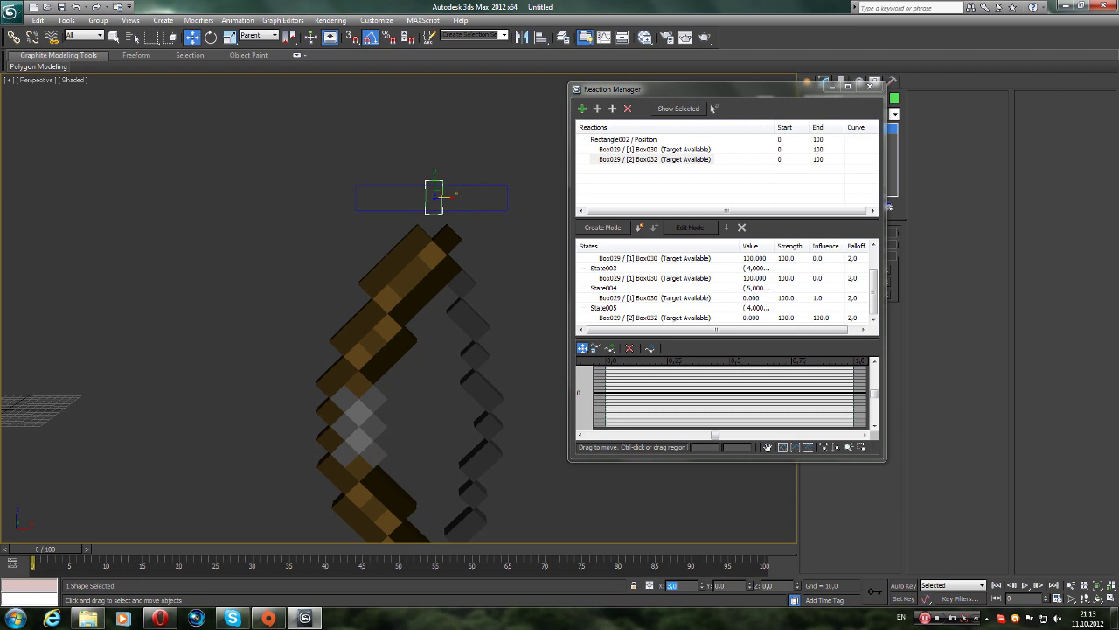
# - Delete State005 and reselect the Box032 reaction to view its states
pyautogui.click(612, 308)
pyautogui.click(741, 227)
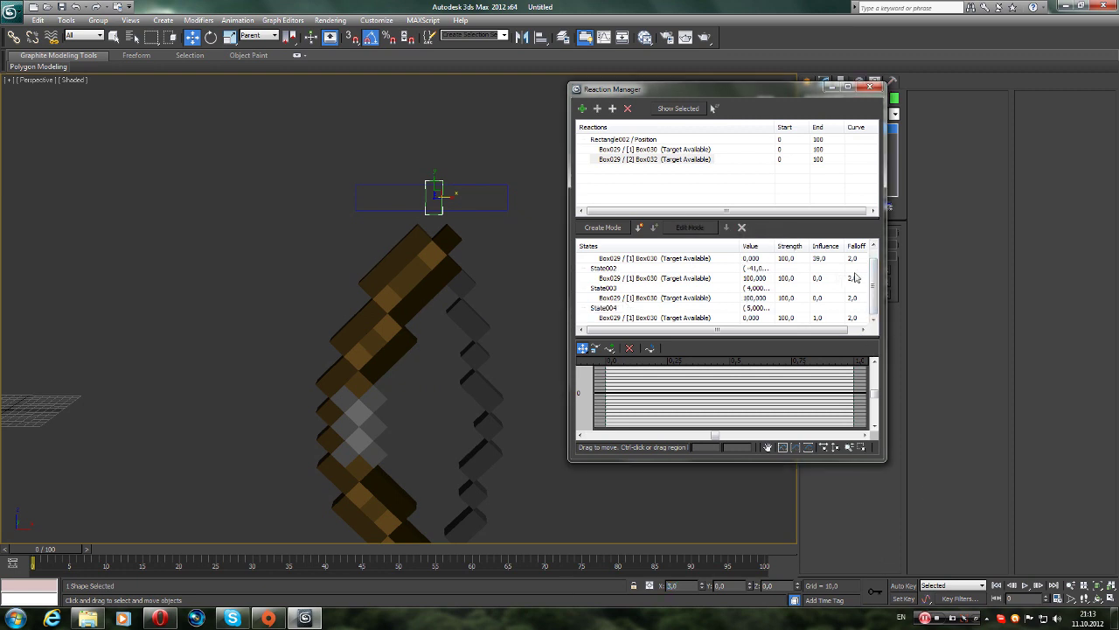
pyautogui.moveTo(870, 276); pyautogui.dragTo(869, 317)
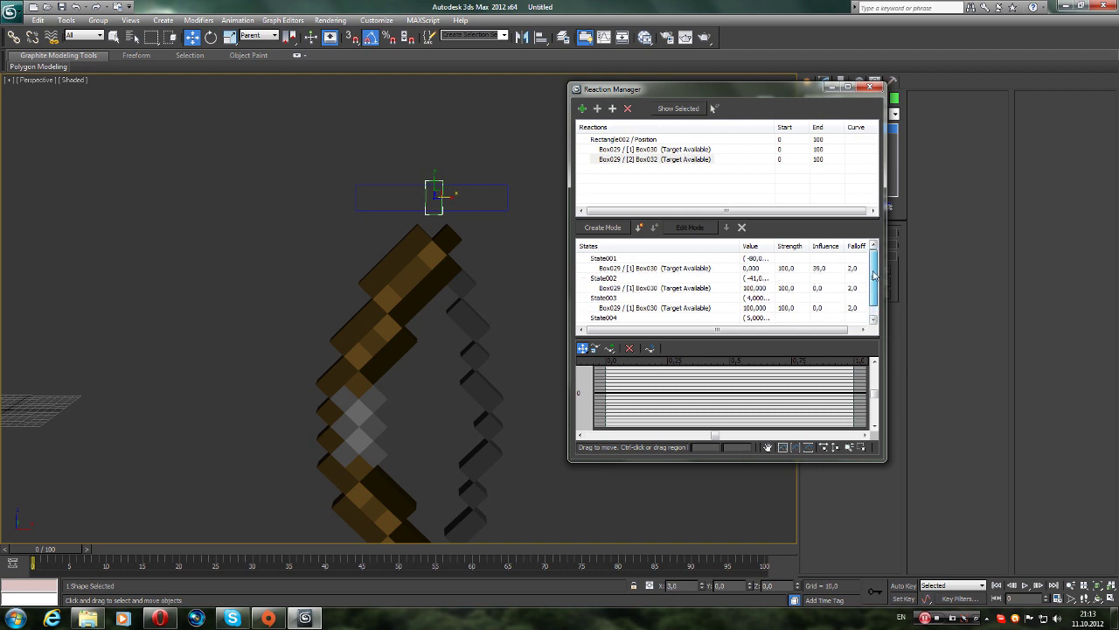
pyautogui.click(604, 160)
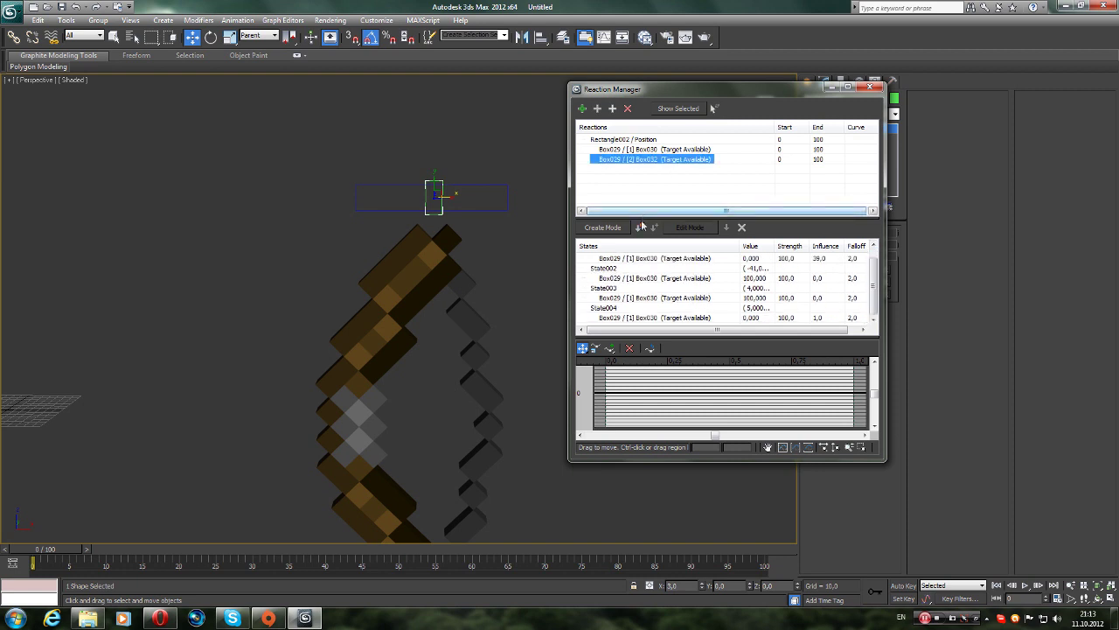
pyautogui.moveTo(872, 278); pyautogui.dragTo(872, 303)
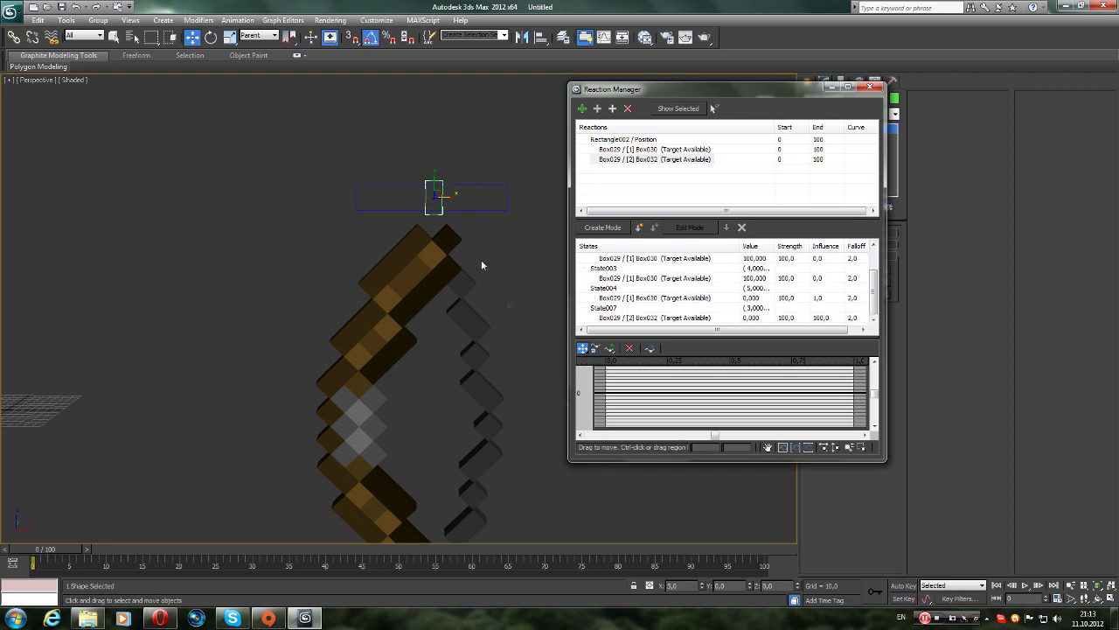
# - Test the slider on Box032 and step the rectangle's X position down to 4
pyautogui.moveTo(452, 198); pyautogui.dragTo(456, 197)
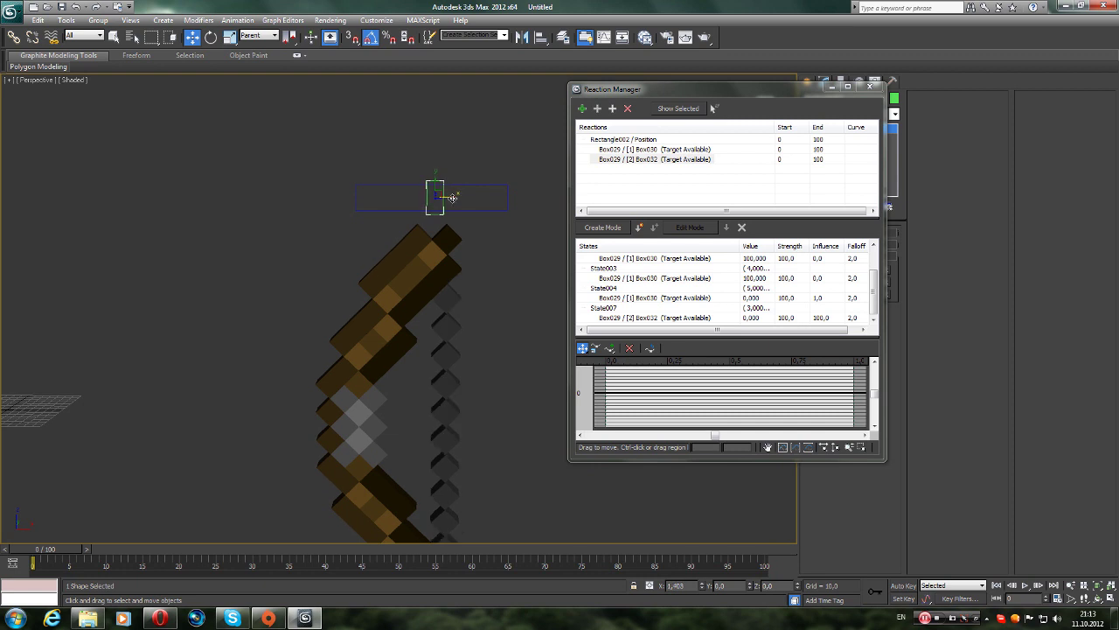
pyautogui.write('5')
pyautogui.write('6')
pyautogui.press('Return')
pyautogui.write('5')
pyautogui.press('Return')
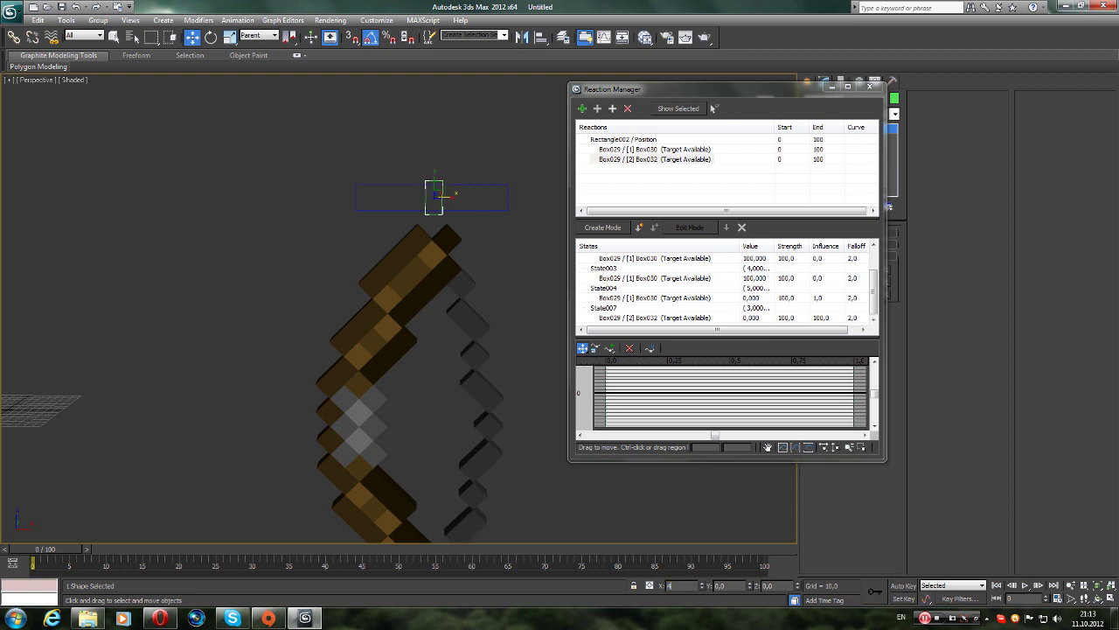
pyautogui.press('Return')
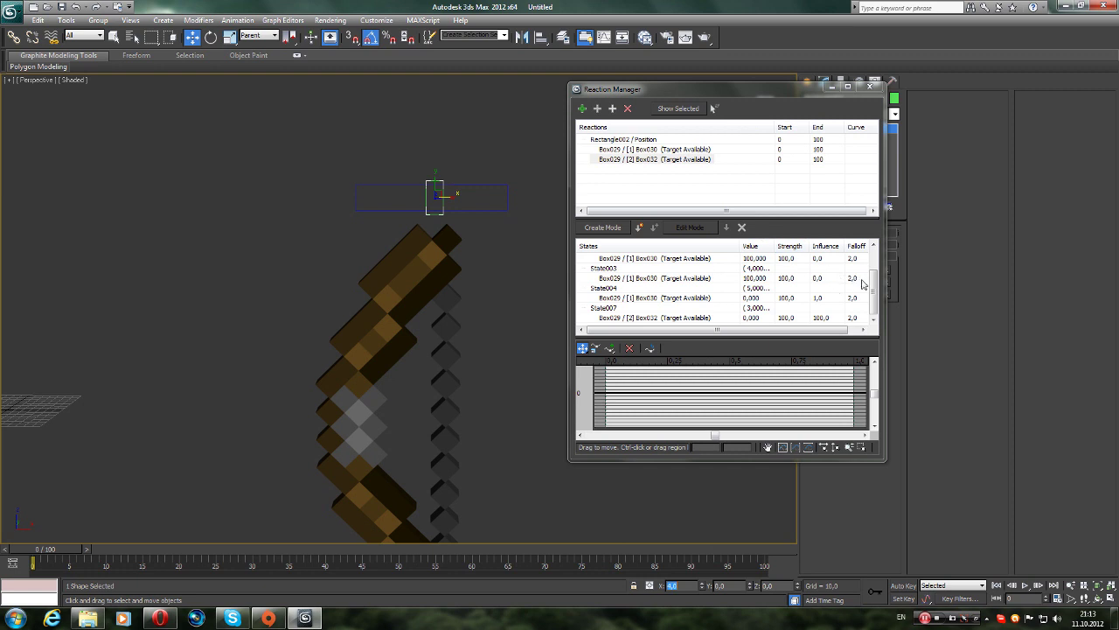
pyautogui.click(804, 280)
# - Give State008 a Box032 value of 100 and influence 0, testing the string bend with the slider
pyautogui.moveTo(874, 285); pyautogui.dragTo(875, 293)
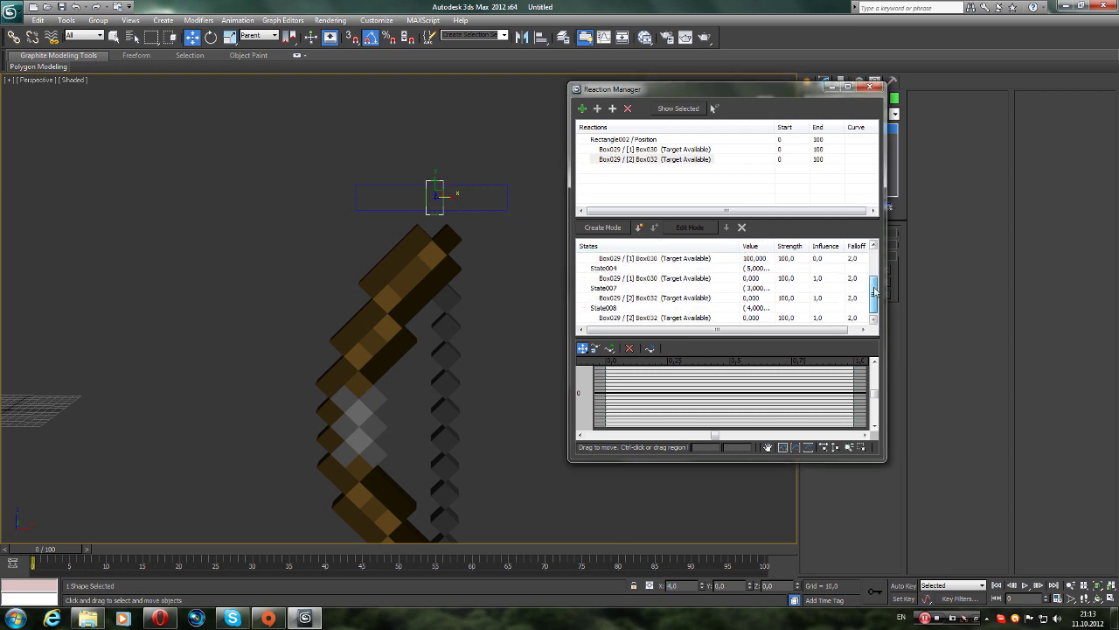
pyautogui.doubleClick(762, 322)
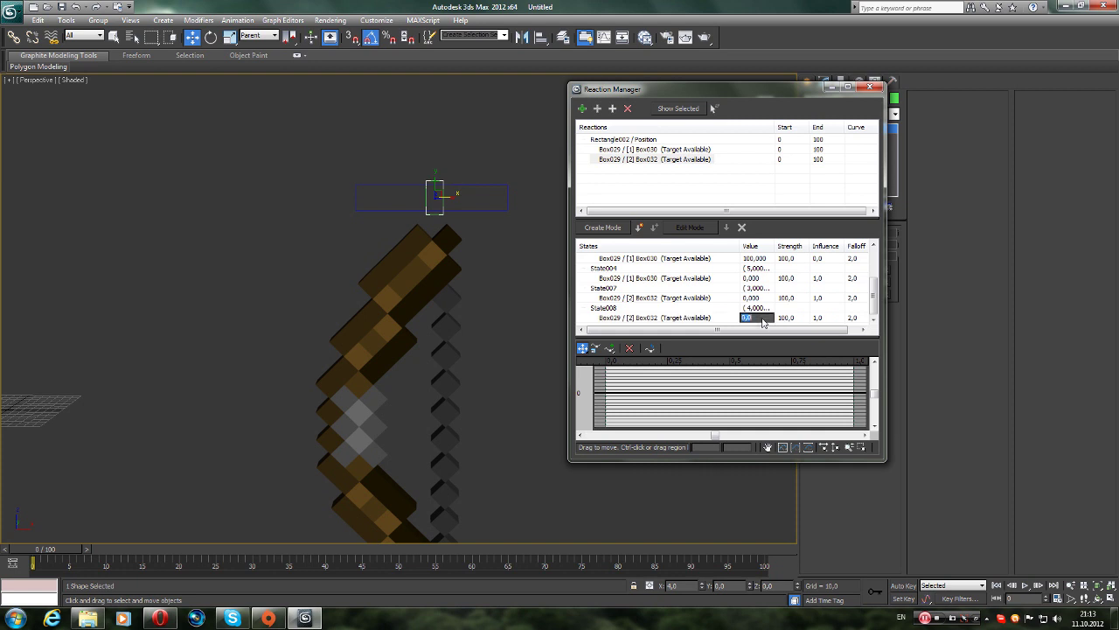
pyautogui.write('100')
pyautogui.press('Return')
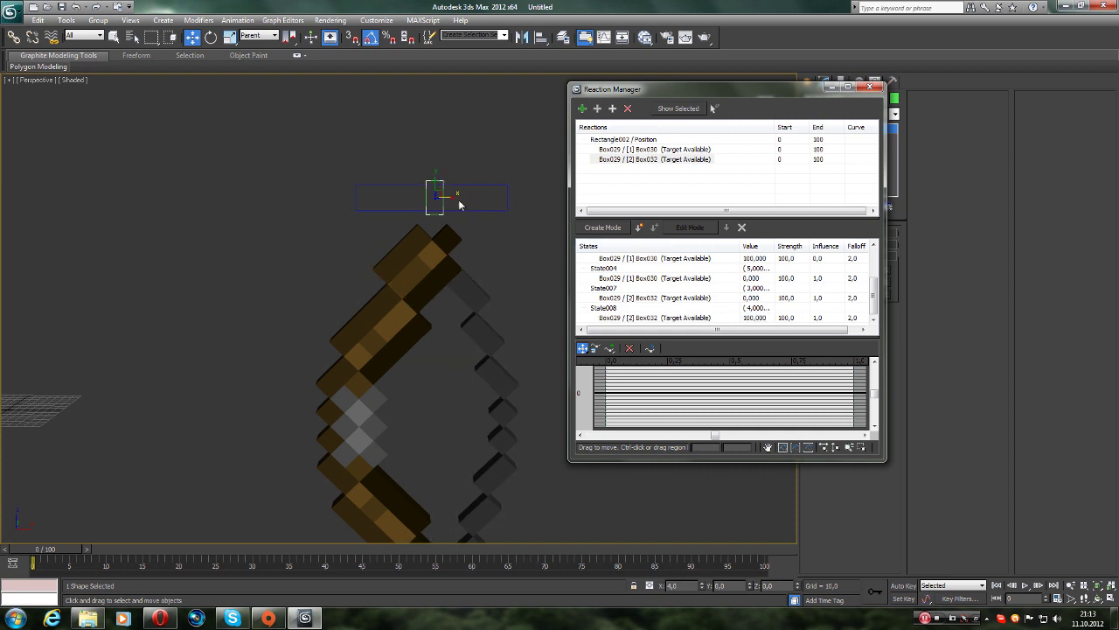
pyautogui.moveTo(454, 196); pyautogui.dragTo(453, 200)
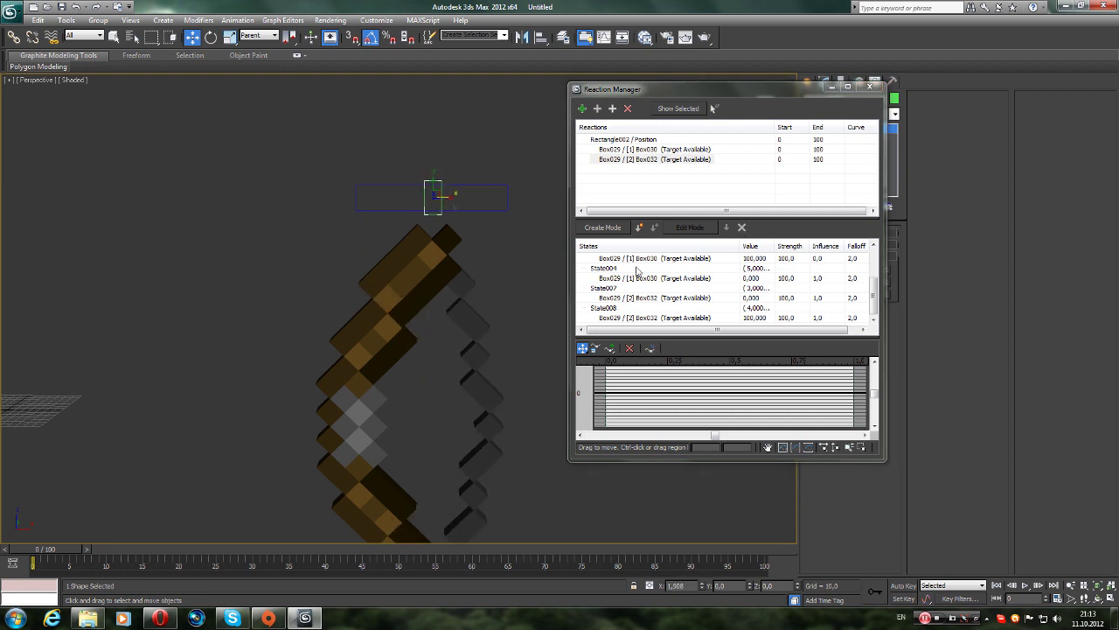
pyautogui.click(823, 318)
pyautogui.write('0')
pyautogui.press('Return')
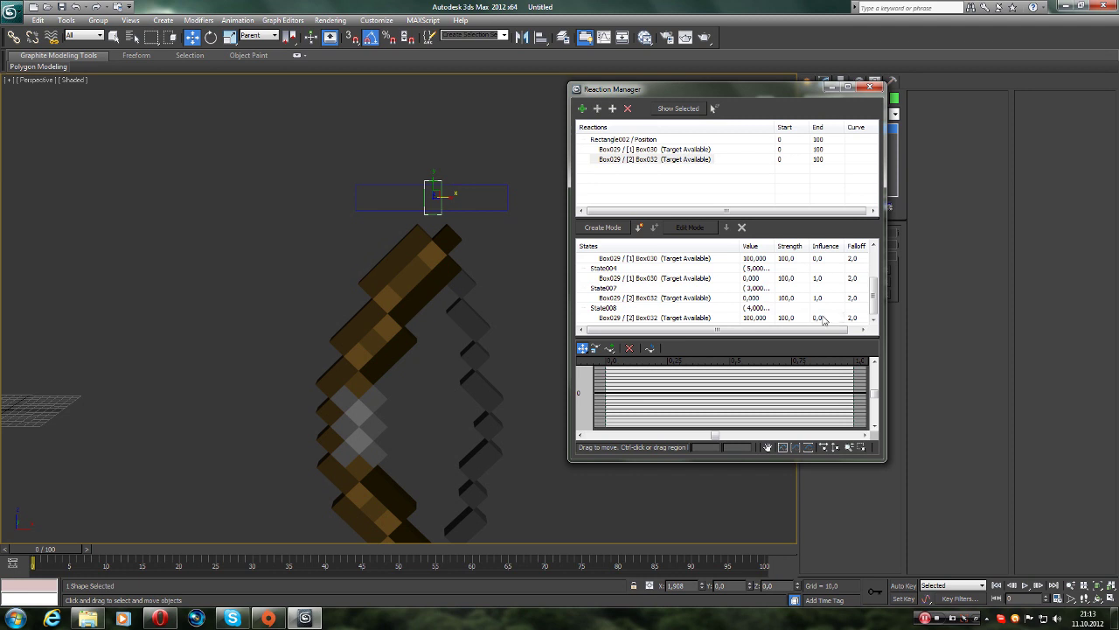
pyautogui.moveTo(440, 197)
pyautogui.mouseDown()
pyautogui.moveTo(395, 196)
pyautogui.moveTo(449, 201)
pyautogui.moveTo(370, 194)
pyautogui.moveTo(444, 202)
pyautogui.mouseUp()
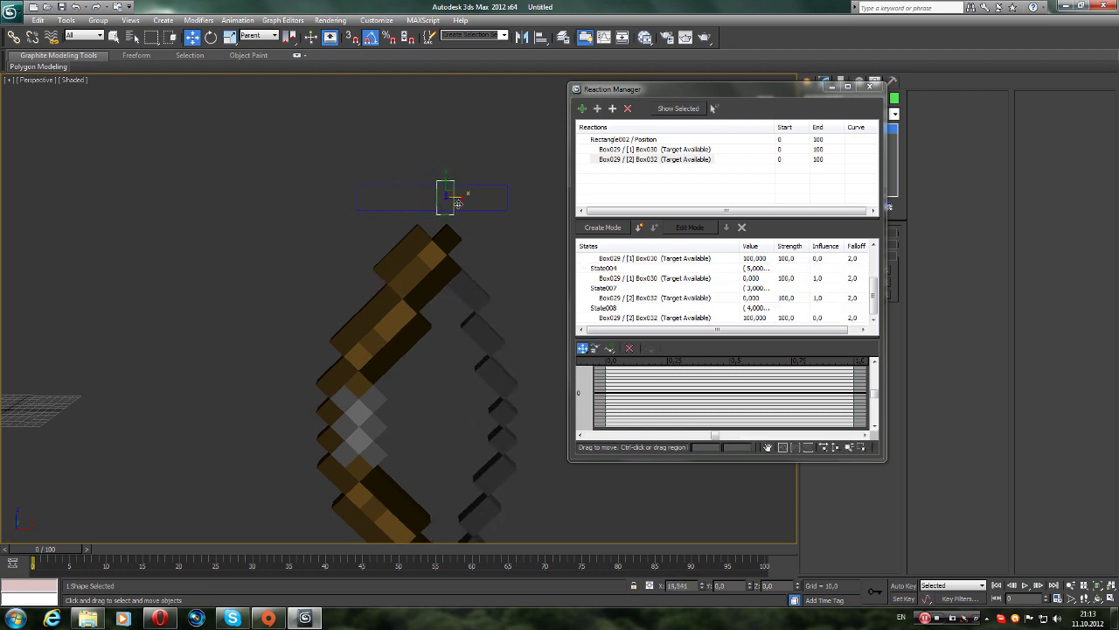
pyautogui.keyDown('alt'); pyautogui.moveTo(235, 109); pyautogui.dragTo(416, 186, button='middle'); pyautogui.keyUp('alt')
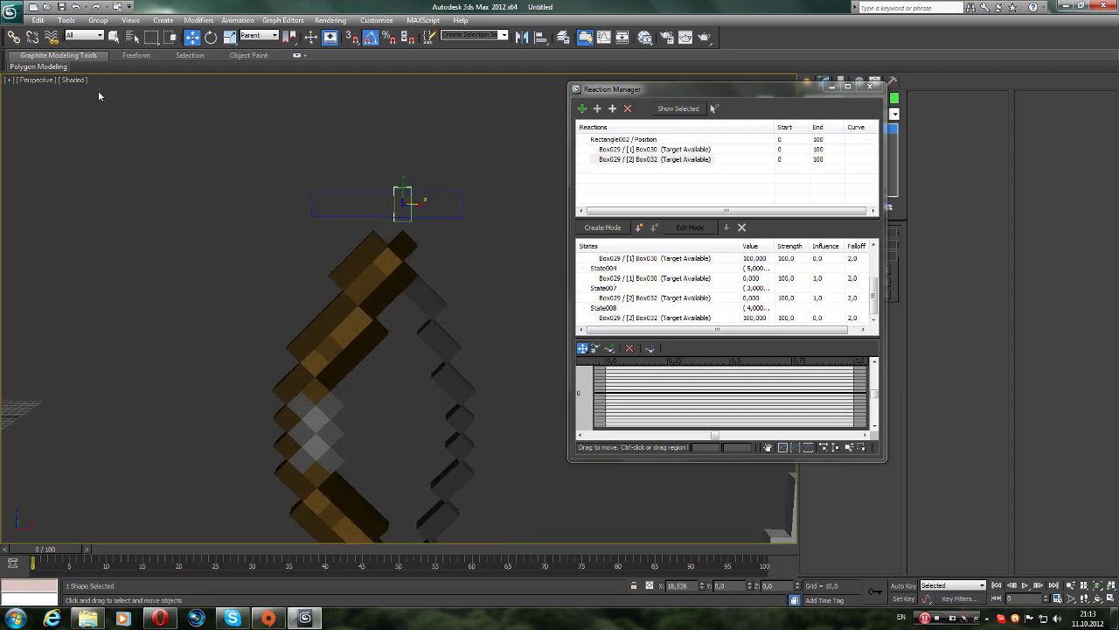
# - Save the rigged bow scene to the Desktop as sasdasd.max and retest the slider
pyautogui.click(61, 6)
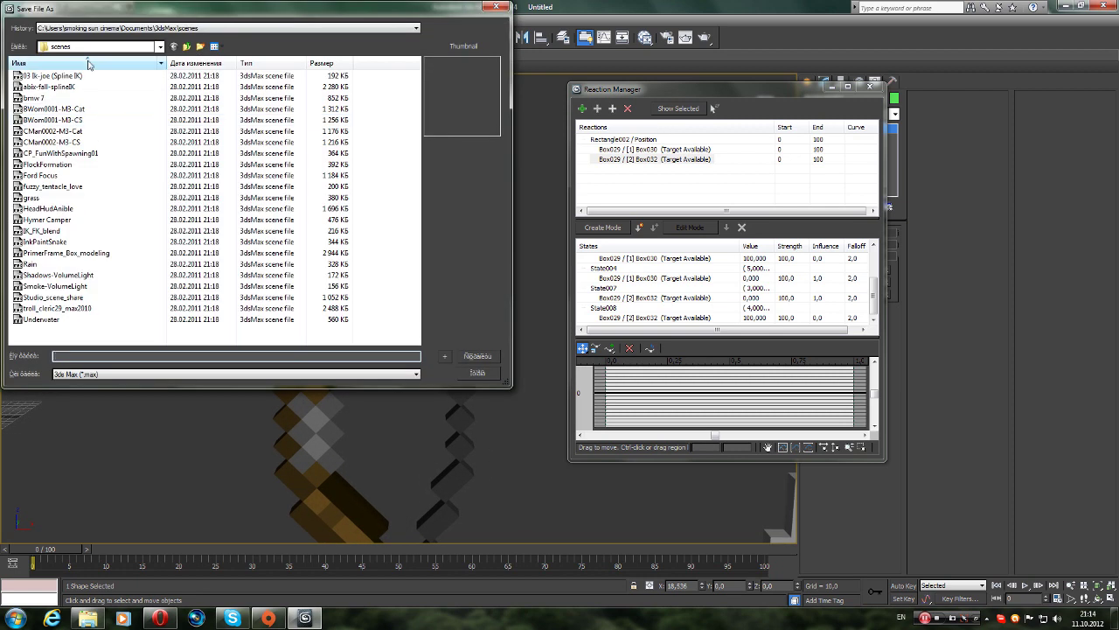
pyautogui.click(88, 49)
pyautogui.click(77, 62)
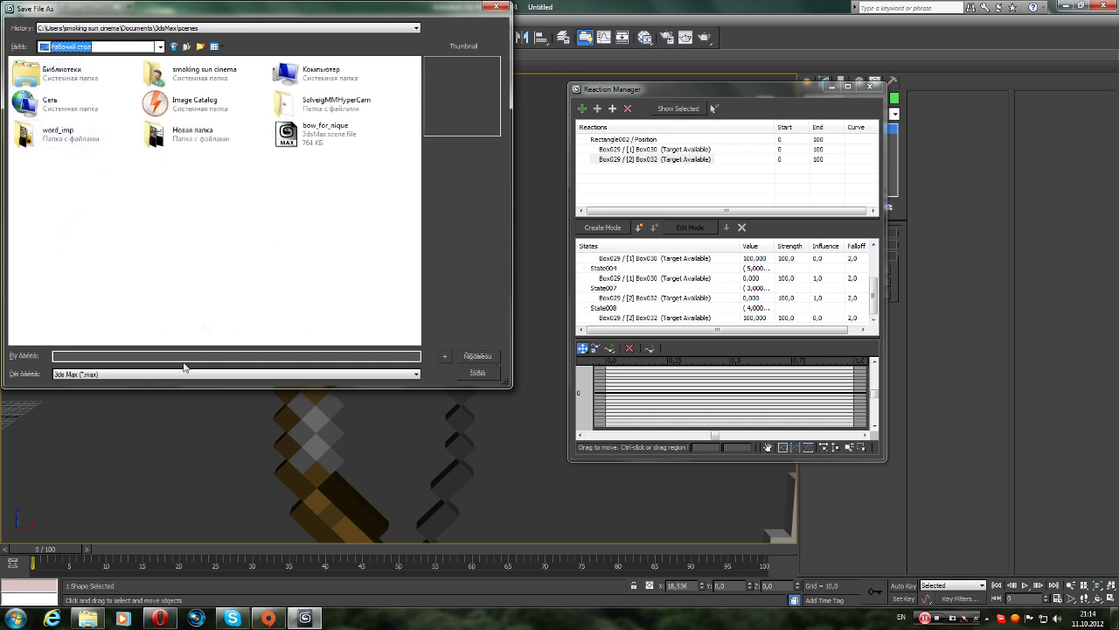
pyautogui.write('bow')
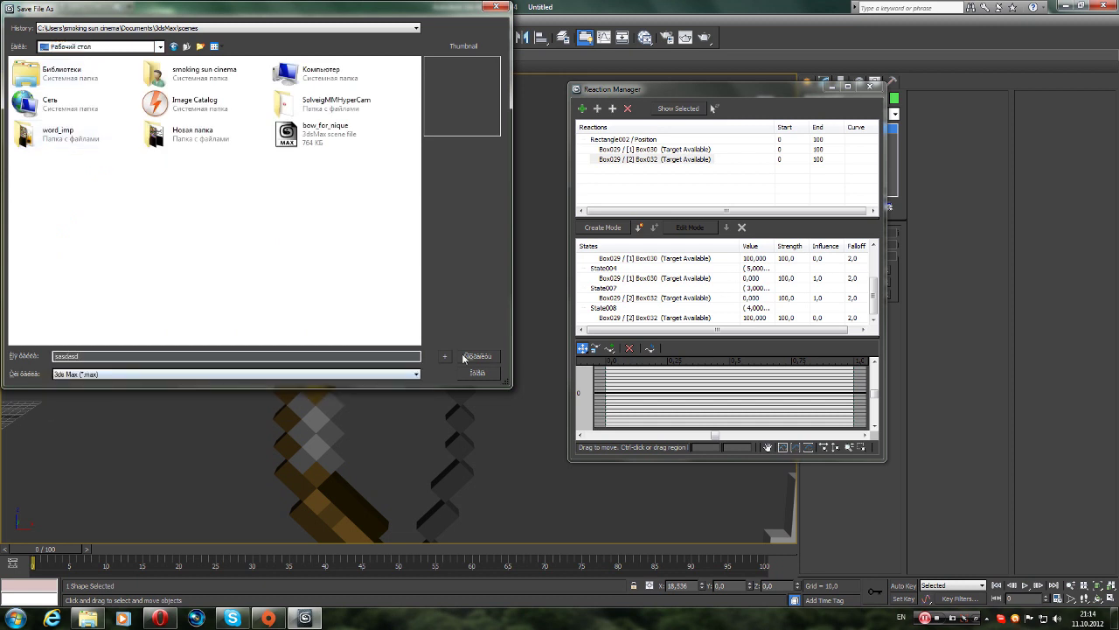
pyautogui.click(472, 357)
pyautogui.moveTo(407, 203)
pyautogui.mouseDown()
pyautogui.moveTo(345, 202)
pyautogui.moveTo(412, 208)
pyautogui.mouseUp()
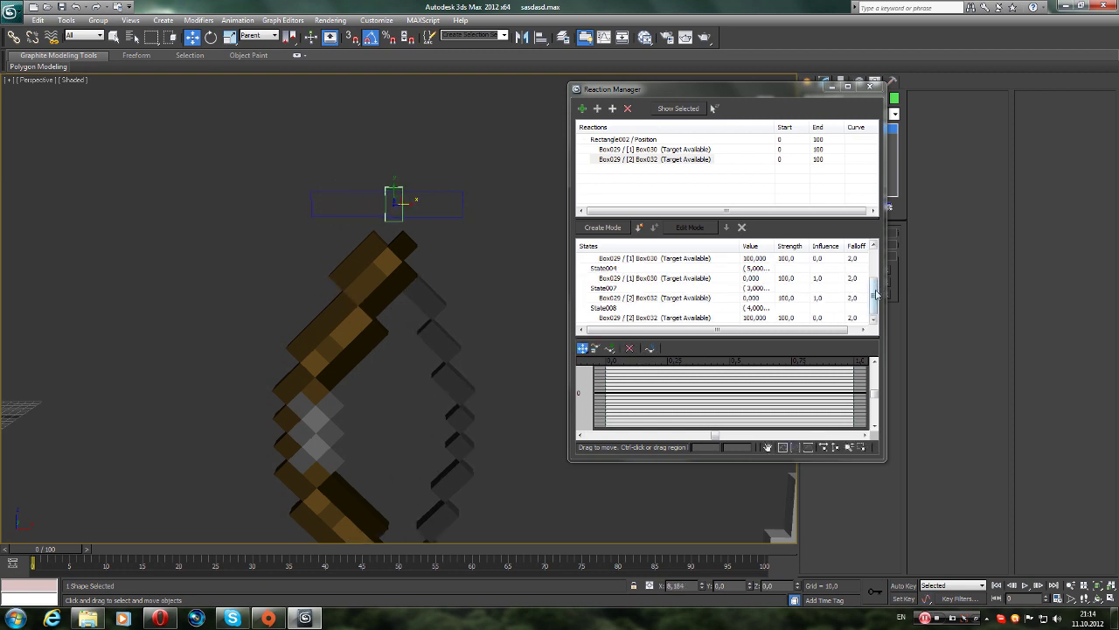
# - Move the slider rectangle to X 30, then to X 31
pyautogui.moveTo(409, 206); pyautogui.dragTo(431, 207)
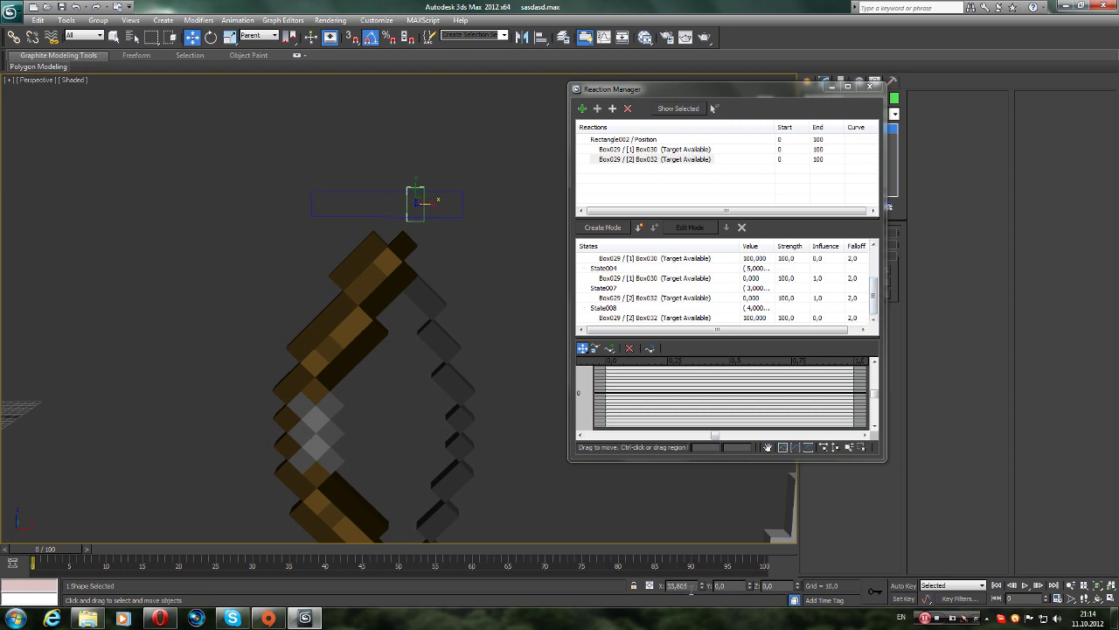
pyautogui.click(686, 586)
pyautogui.write('30')
pyautogui.press('Return')
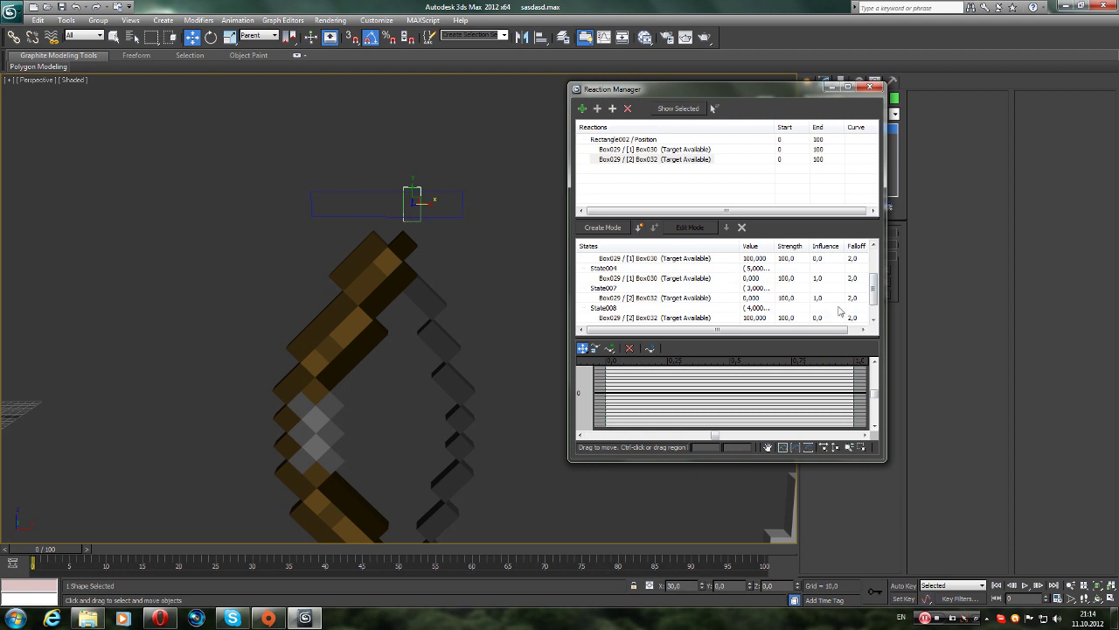
pyautogui.moveTo(871, 288); pyautogui.dragTo(871, 297)
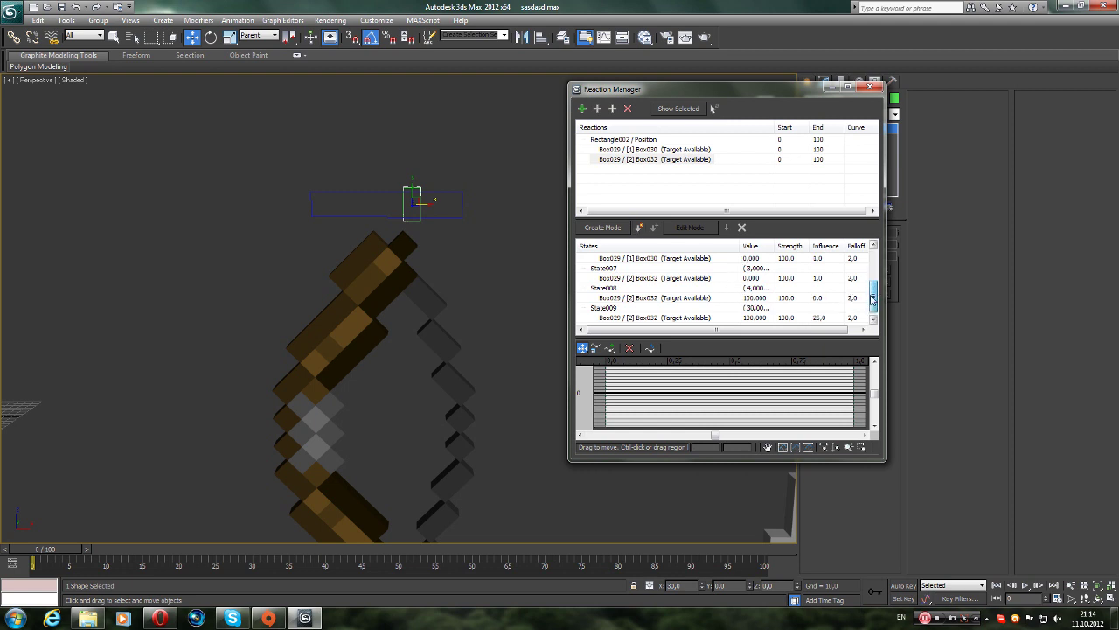
pyautogui.doubleClick(690, 584)
pyautogui.write('31')
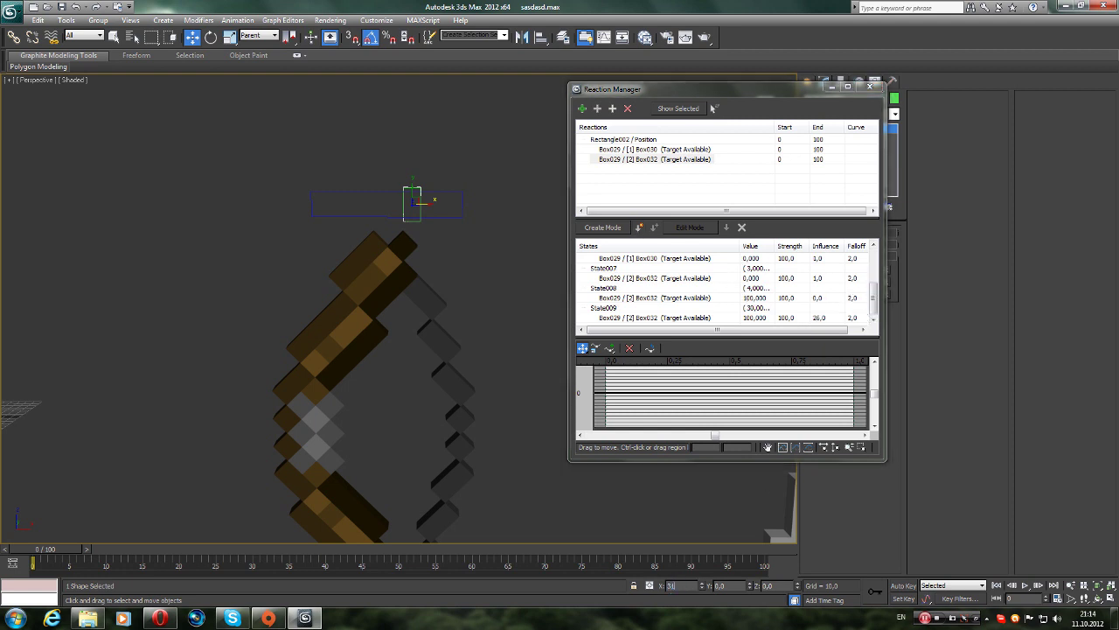
pyautogui.press('Return')
# - Create State010 at X 31 with the second string target's value at 0
pyautogui.click(874, 302)
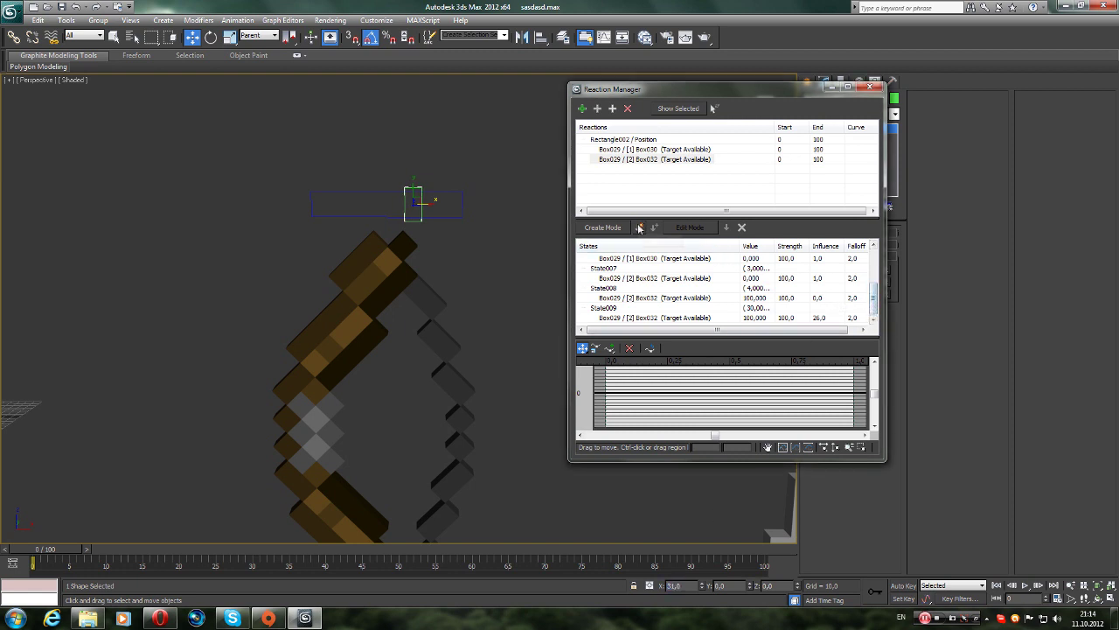
pyautogui.moveTo(873, 298); pyautogui.dragTo(873, 310)
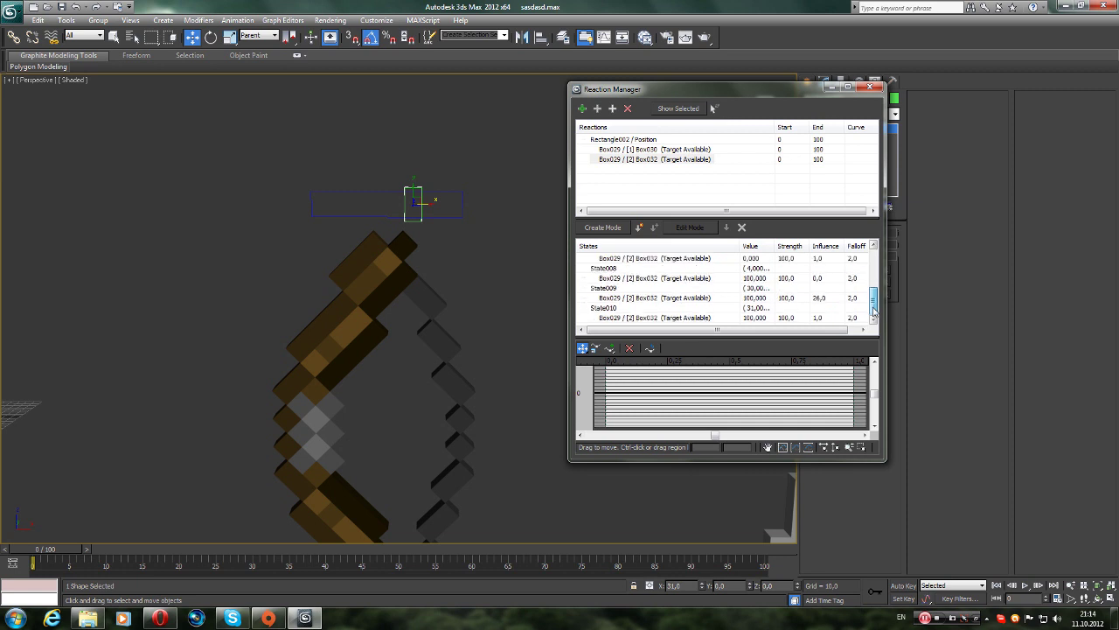
pyautogui.doubleClick(755, 318)
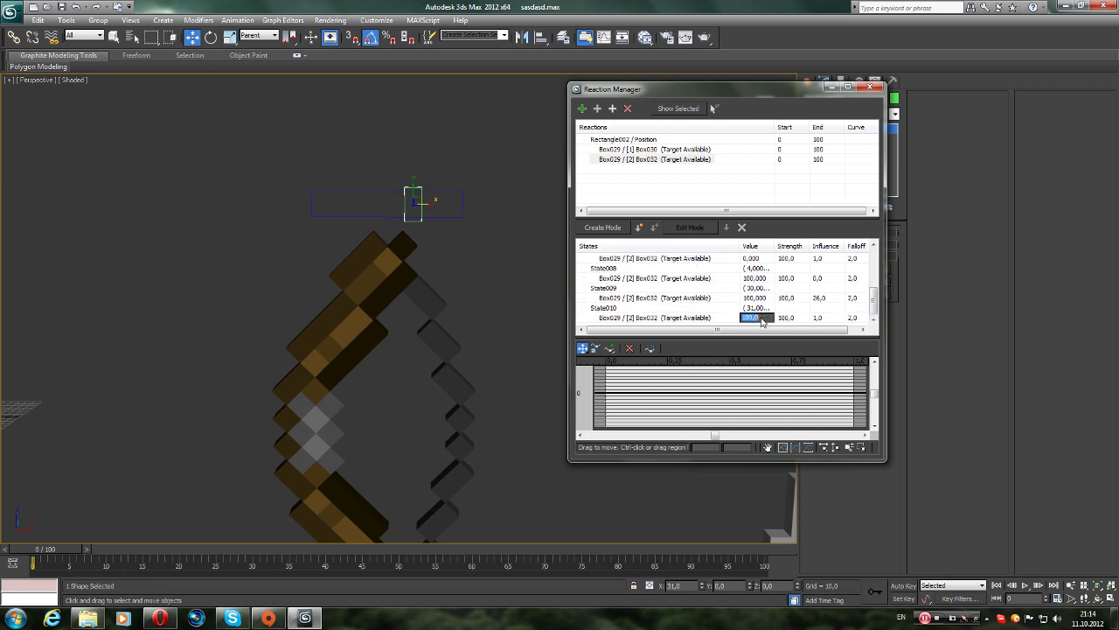
pyautogui.write('0')
pyautogui.press('Return')
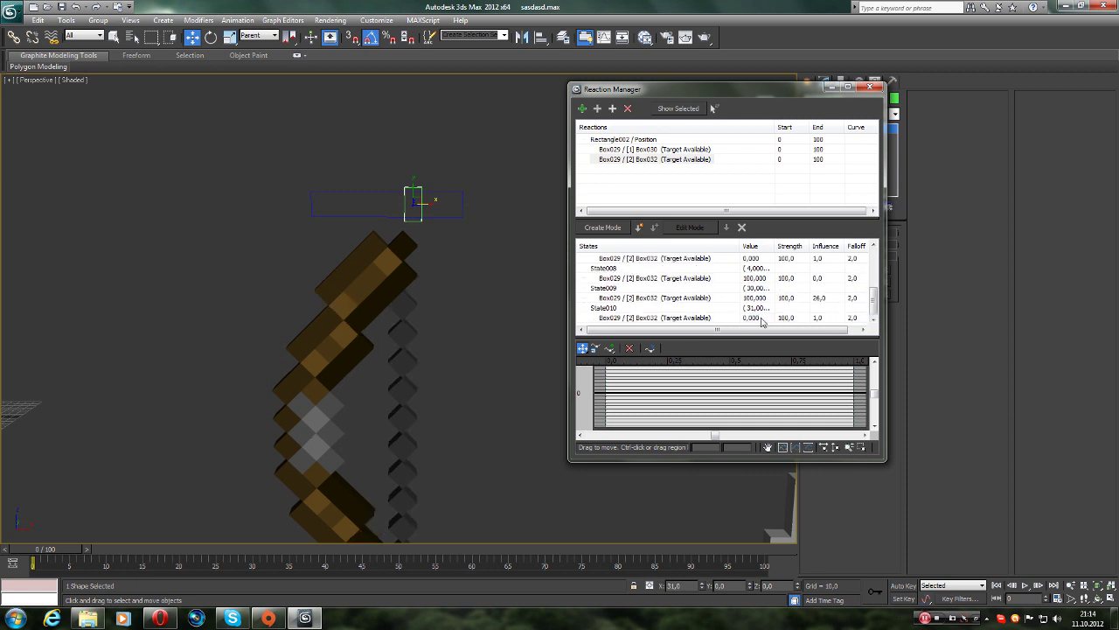
# - Set State010's influence to 0 and slide the rectangle to test the string
pyautogui.click(429, 207)
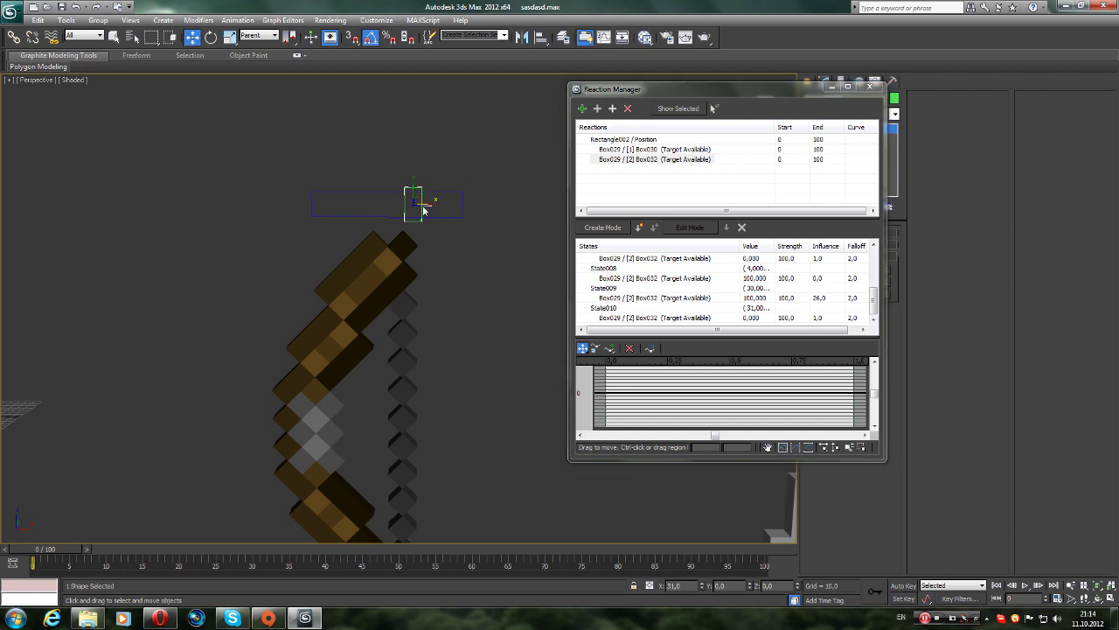
pyautogui.moveTo(428, 205)
pyautogui.mouseDown()
pyautogui.moveTo(382, 203)
pyautogui.moveTo(434, 208)
pyautogui.mouseUp()
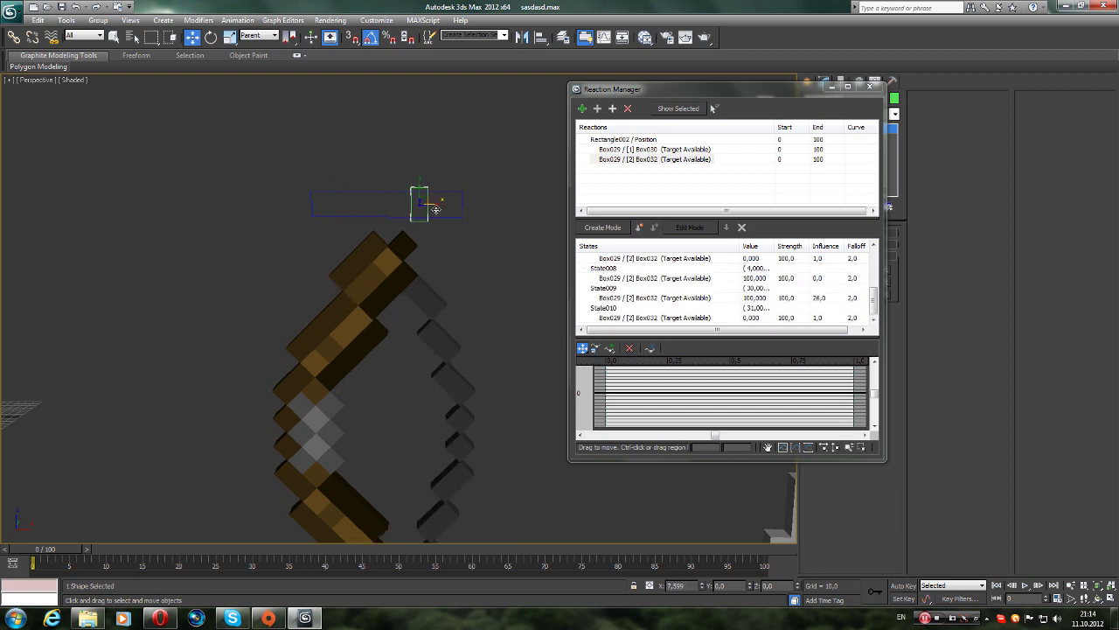
pyautogui.doubleClick(820, 319)
pyautogui.write('0')
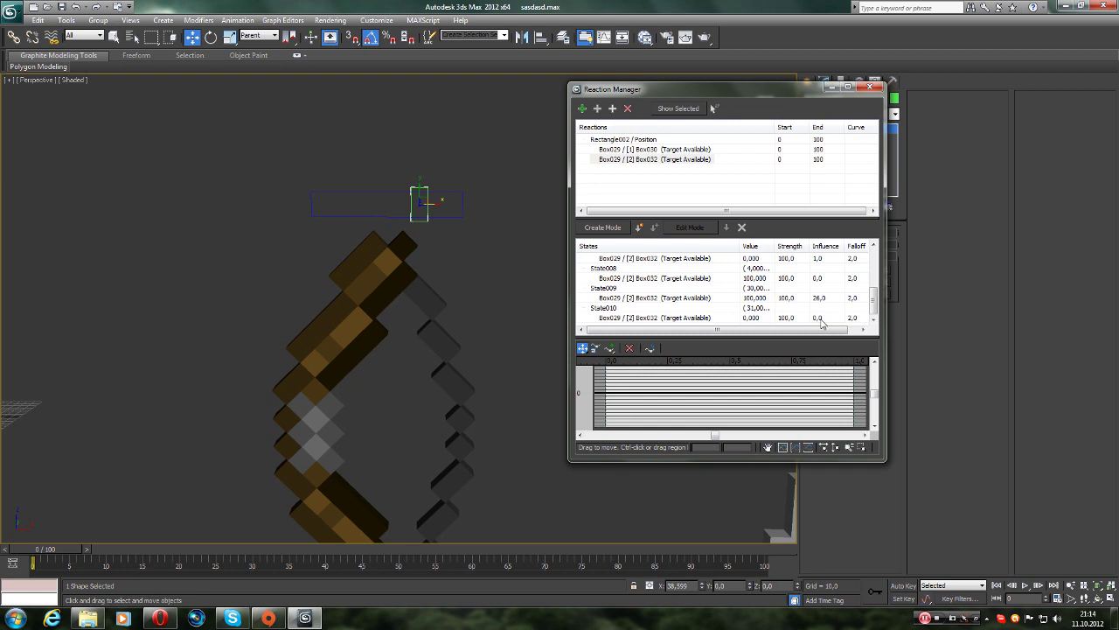
pyautogui.press('Return')
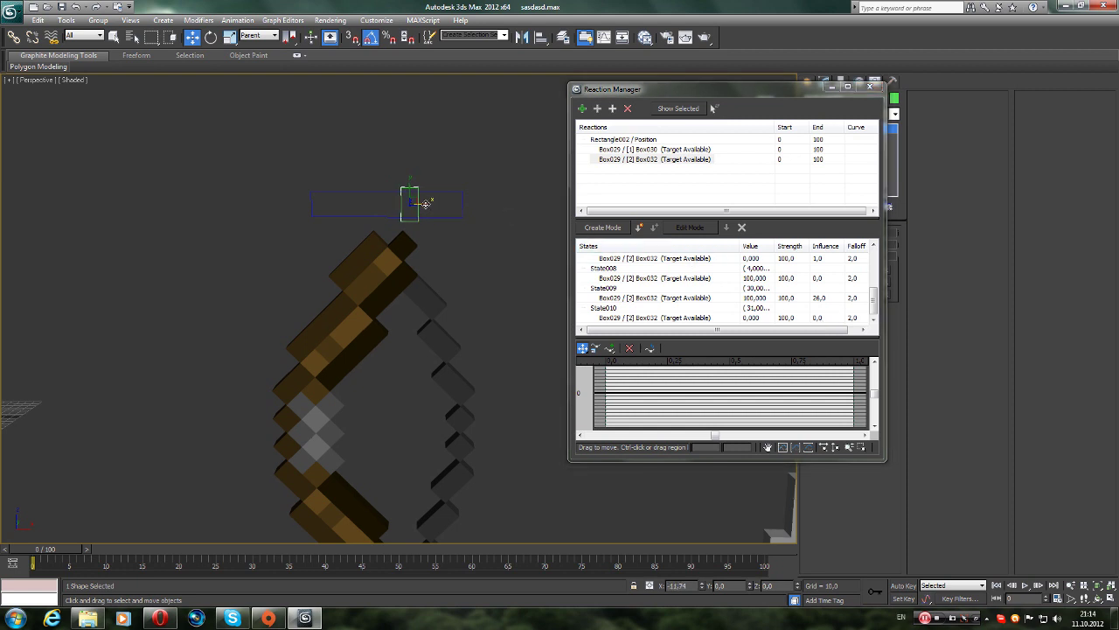
pyautogui.moveTo(437, 205)
pyautogui.mouseDown()
pyautogui.moveTo(339, 201)
pyautogui.moveTo(446, 206)
pyautogui.mouseUp()
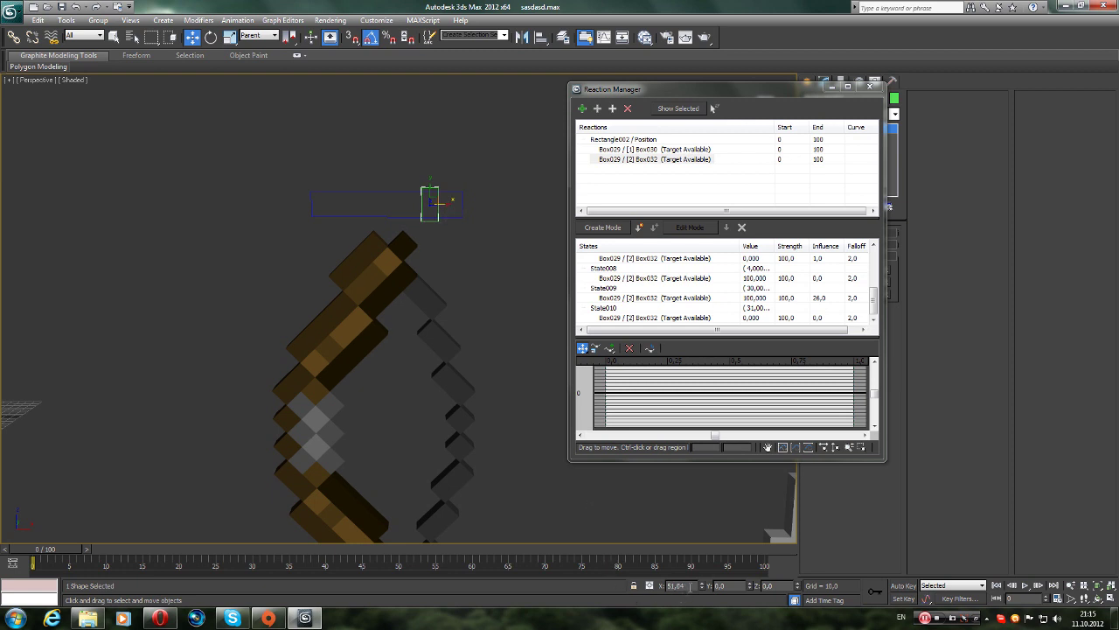
# - Step the slider rectangle through X 31, 32, 33, 34 and 36 to check the bend
pyautogui.press('Return')
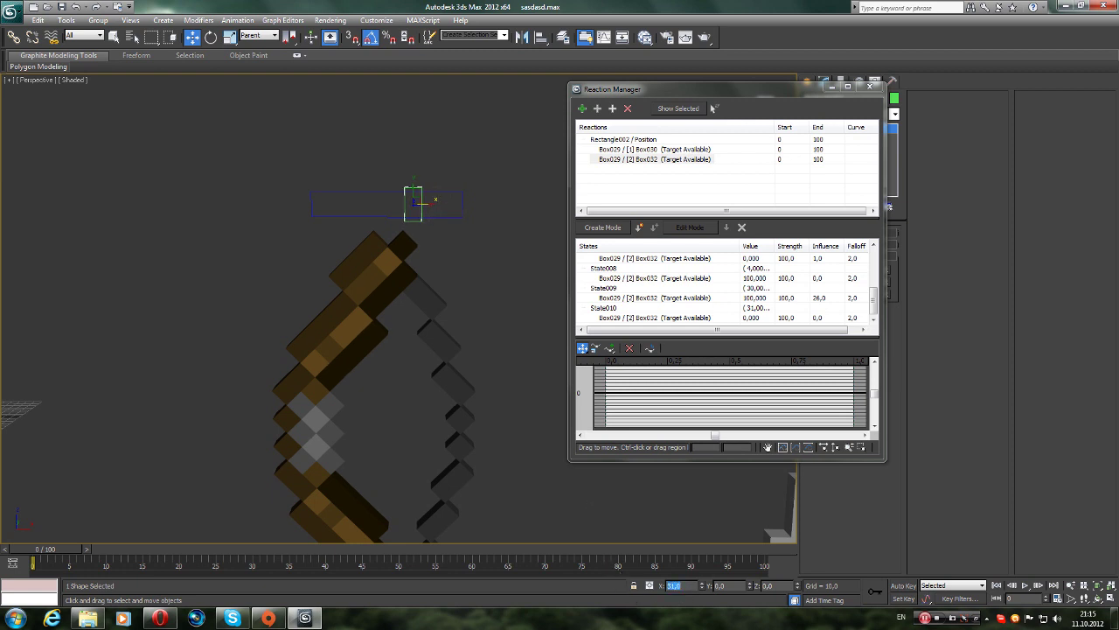
pyautogui.press('Return')
pyautogui.write('33')
pyautogui.press('Return')
pyautogui.press('Return')
pyautogui.press('Return')
pyautogui.write('36')
pyautogui.press('Return')
pyautogui.write('9')
pyautogui.press('Return')
pyautogui.moveTo(425, 203); pyautogui.dragTo(450, 210)
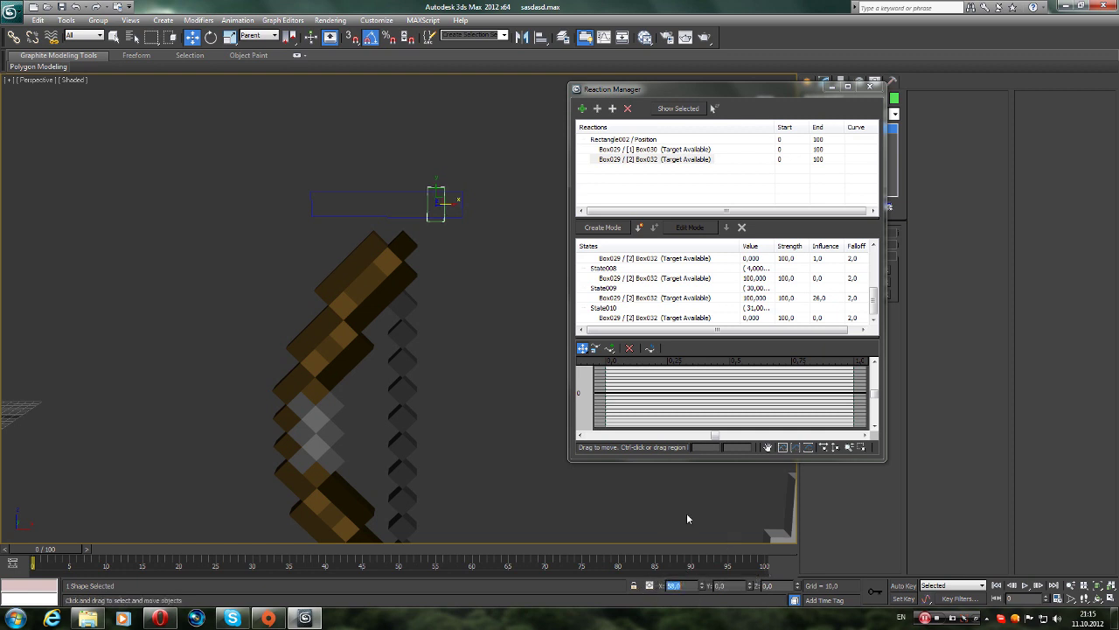
# - Move the slider to X 57, then 55, and leave it at X 56
pyautogui.write('57')
pyautogui.press('Return')
pyautogui.write('55')
pyautogui.press('Return')
pyautogui.write('6')
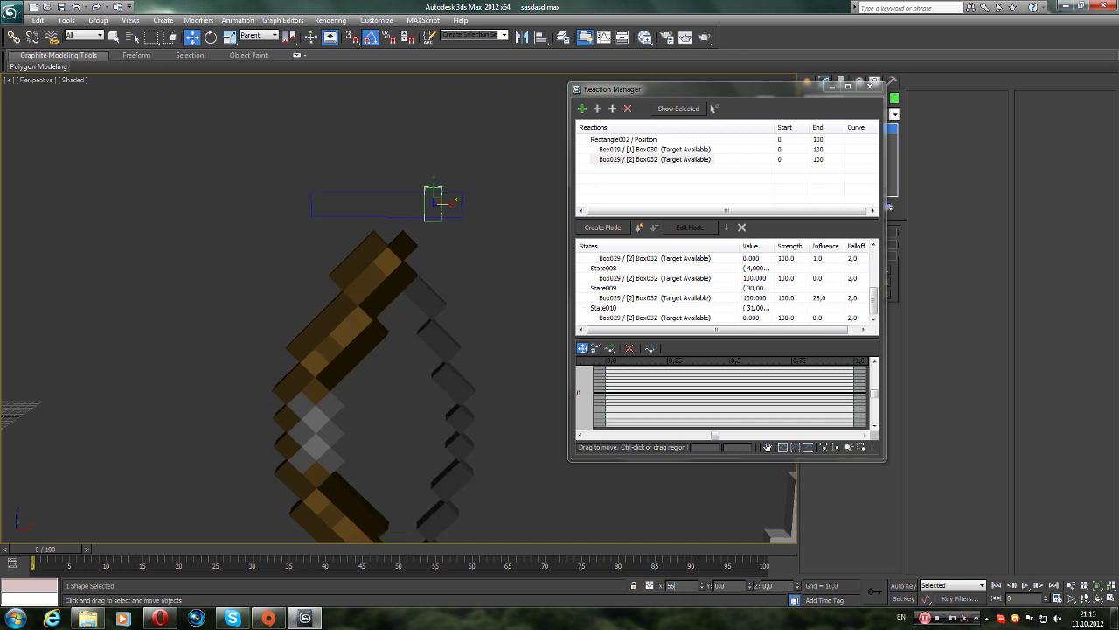
pyautogui.press('Return')
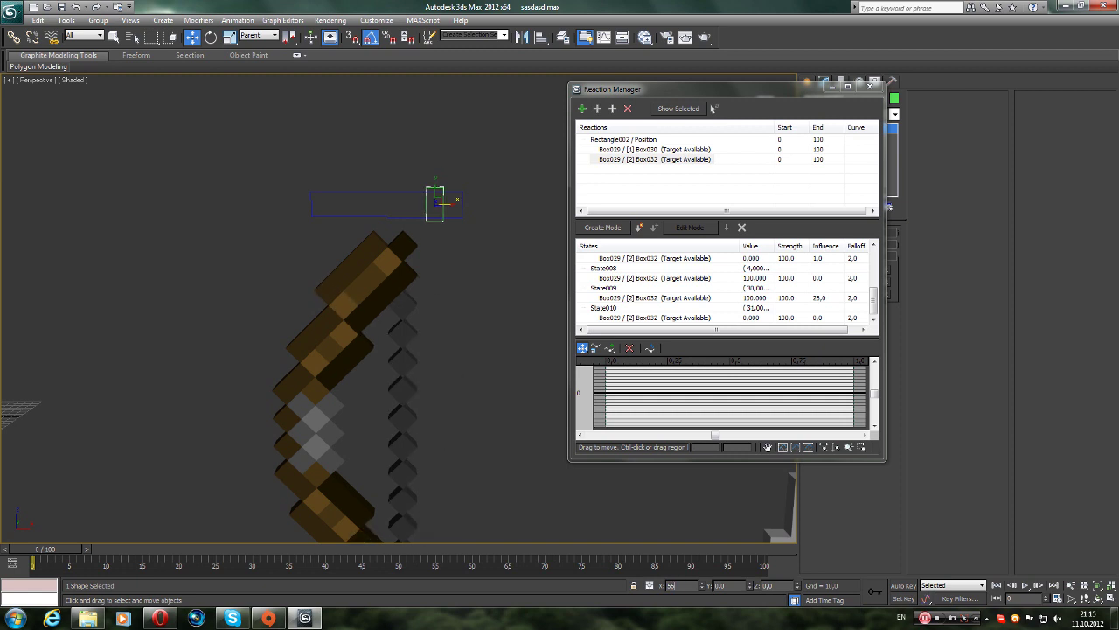
pyautogui.press('Return')
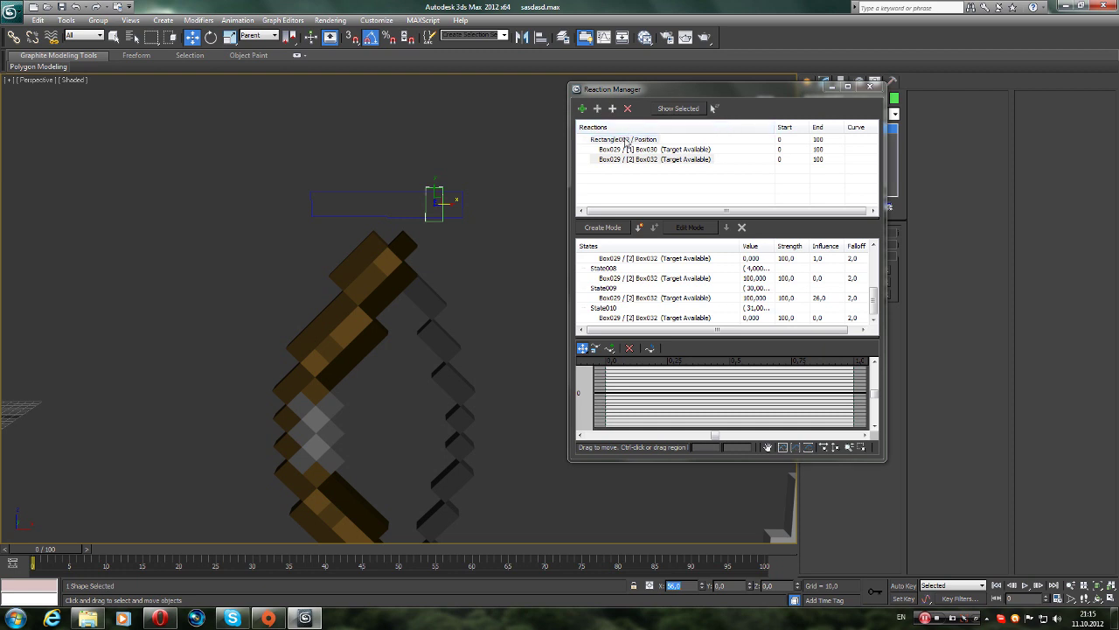
# - Add the bow's Box031 morph channel as a new output of the Rectangle002 position reaction
pyautogui.click(623, 139)
pyautogui.click(598, 108)
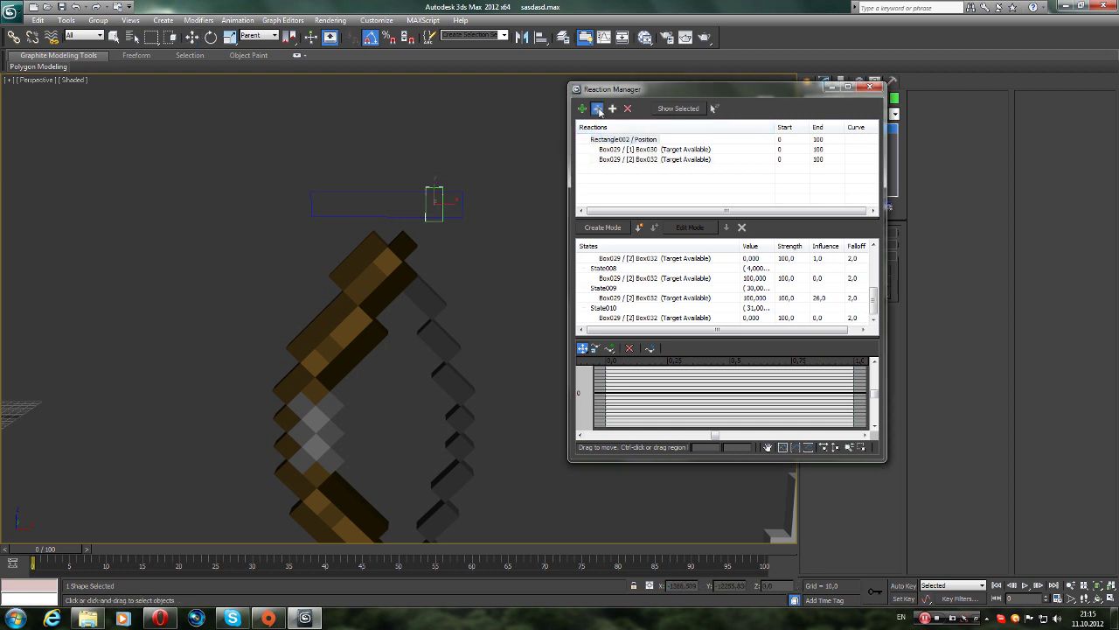
pyautogui.click(349, 317)
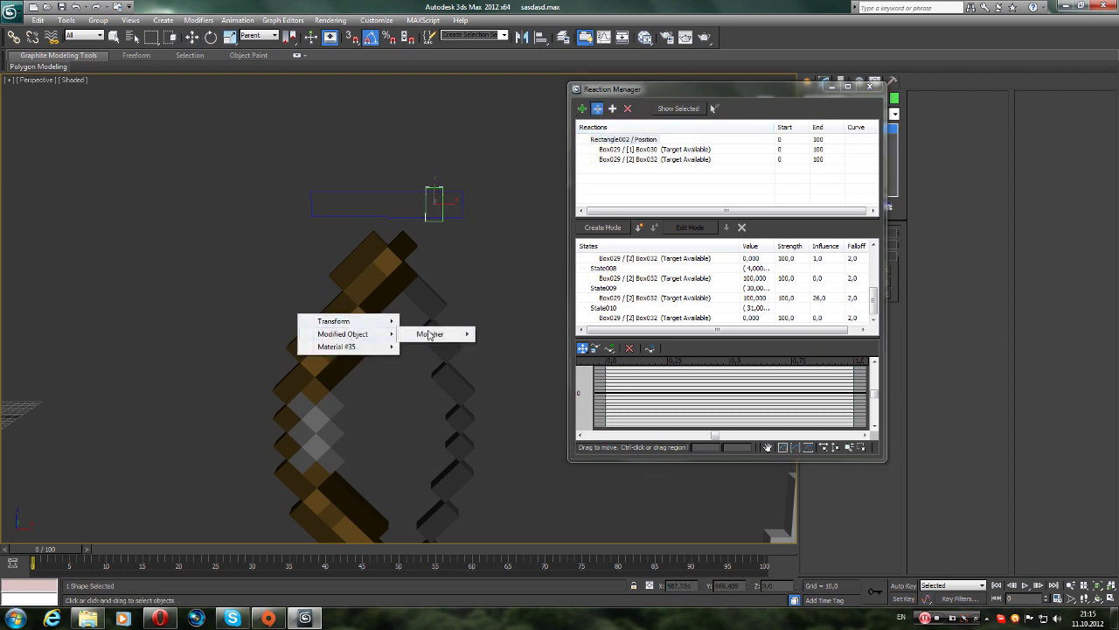
pyautogui.moveTo(434, 334)
pyautogui.click(534, 359)
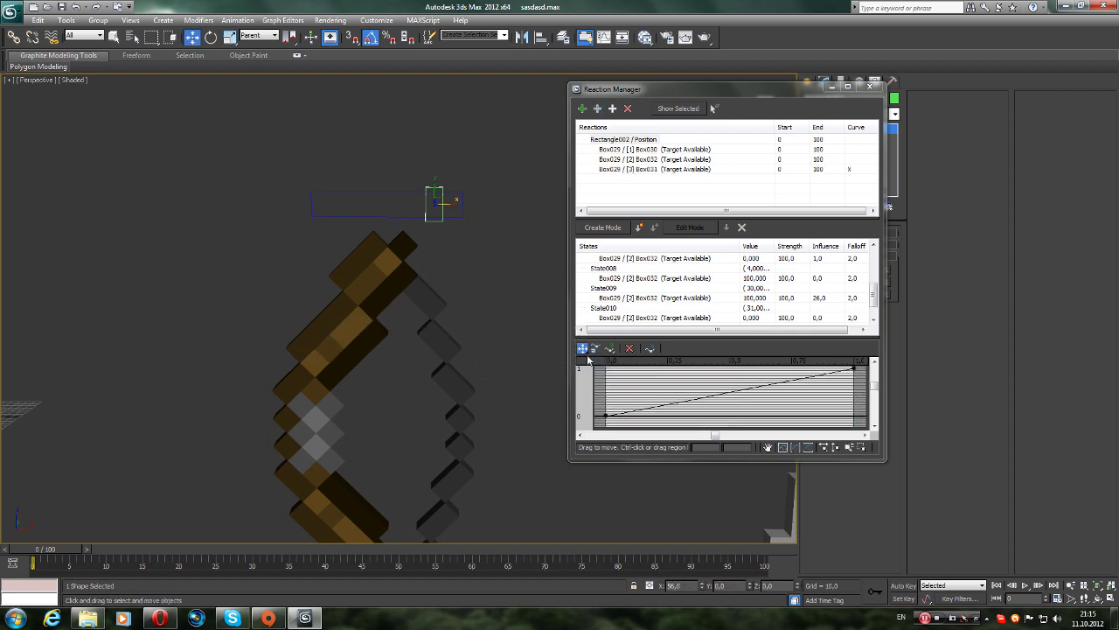
pyautogui.click(850, 172)
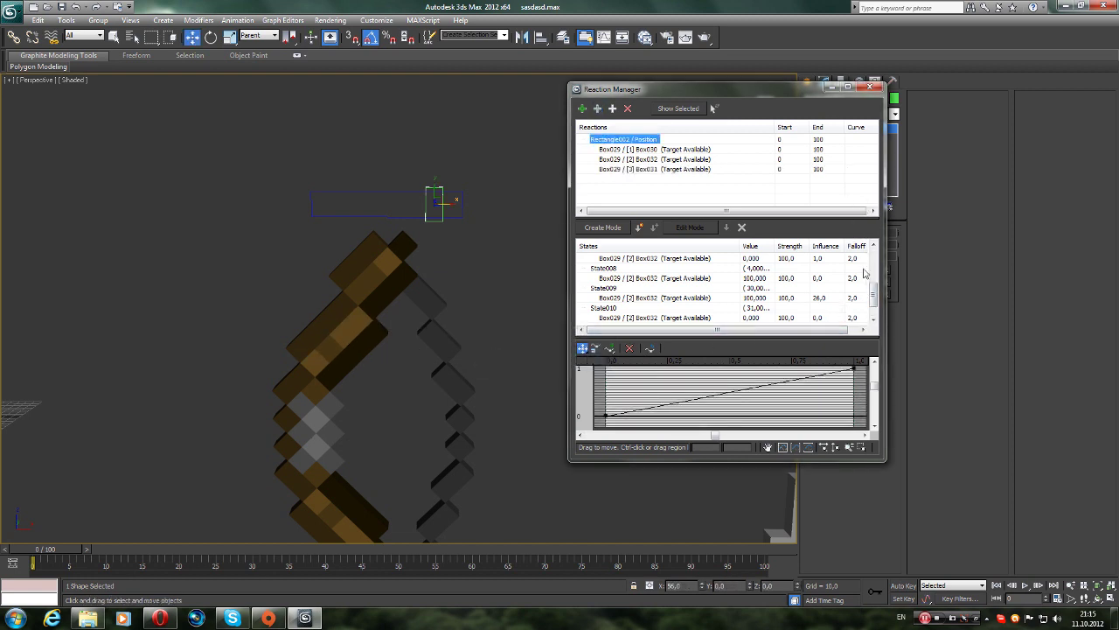
pyautogui.moveTo(874, 295); pyautogui.dragTo(874, 300)
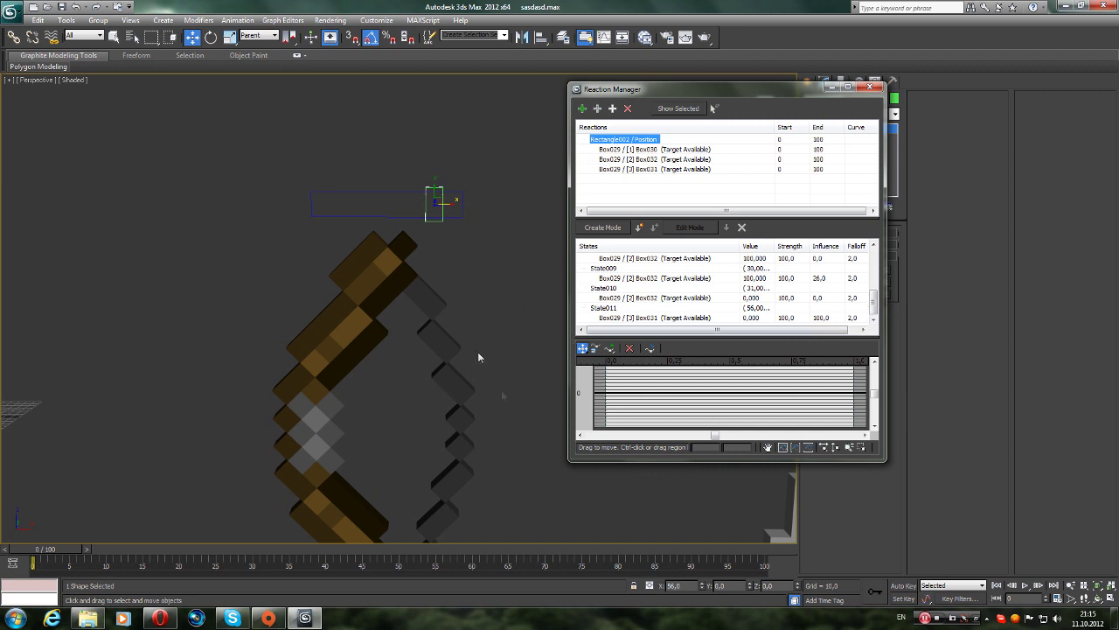
# - Move the slider rectangle to X 57 and delete the stray State011
pyautogui.click(682, 585)
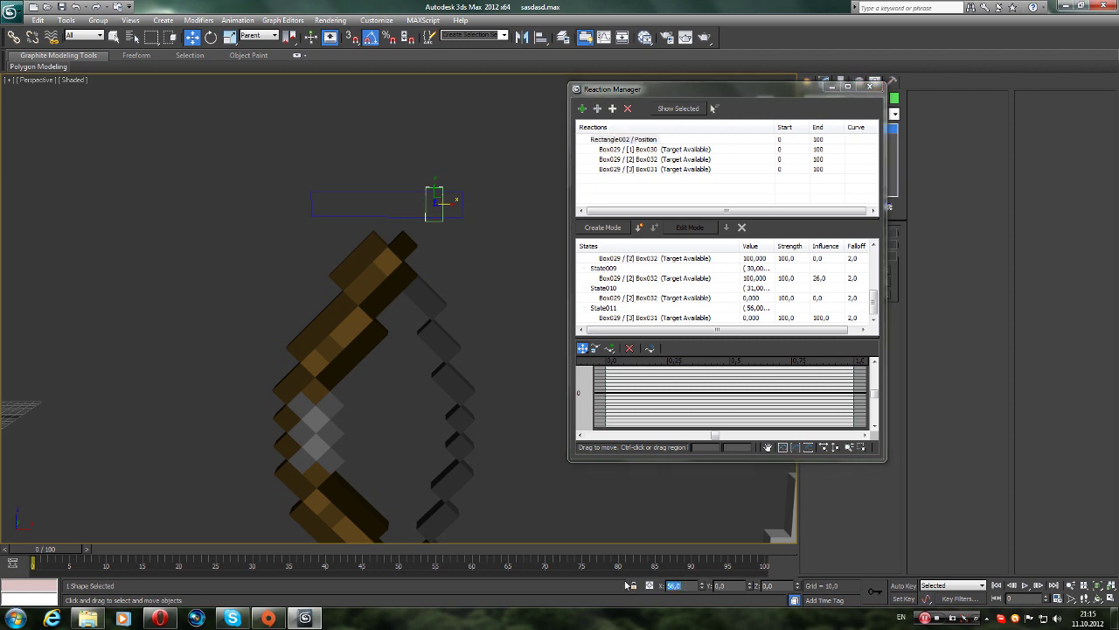
pyautogui.write('57')
pyautogui.press('Return')
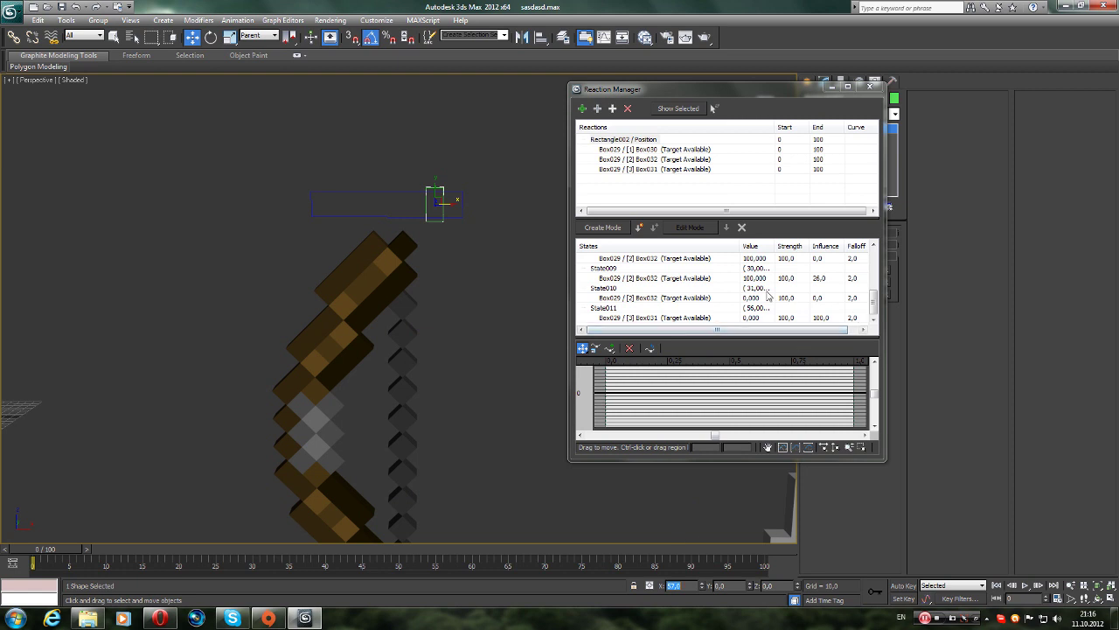
pyautogui.click(874, 303)
pyautogui.click(595, 308)
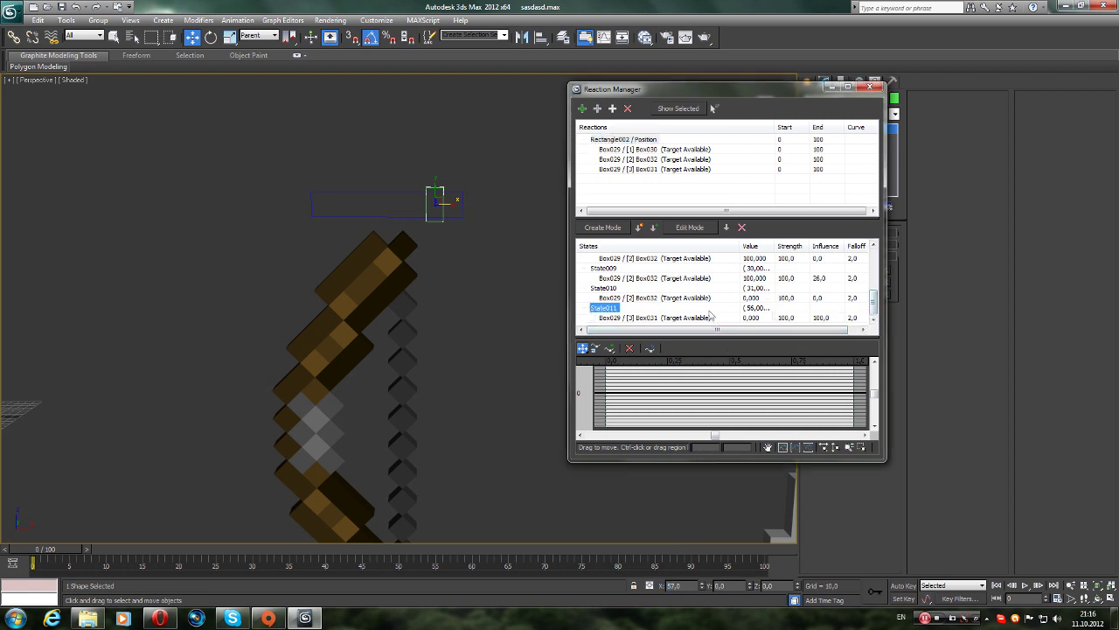
pyautogui.click(741, 228)
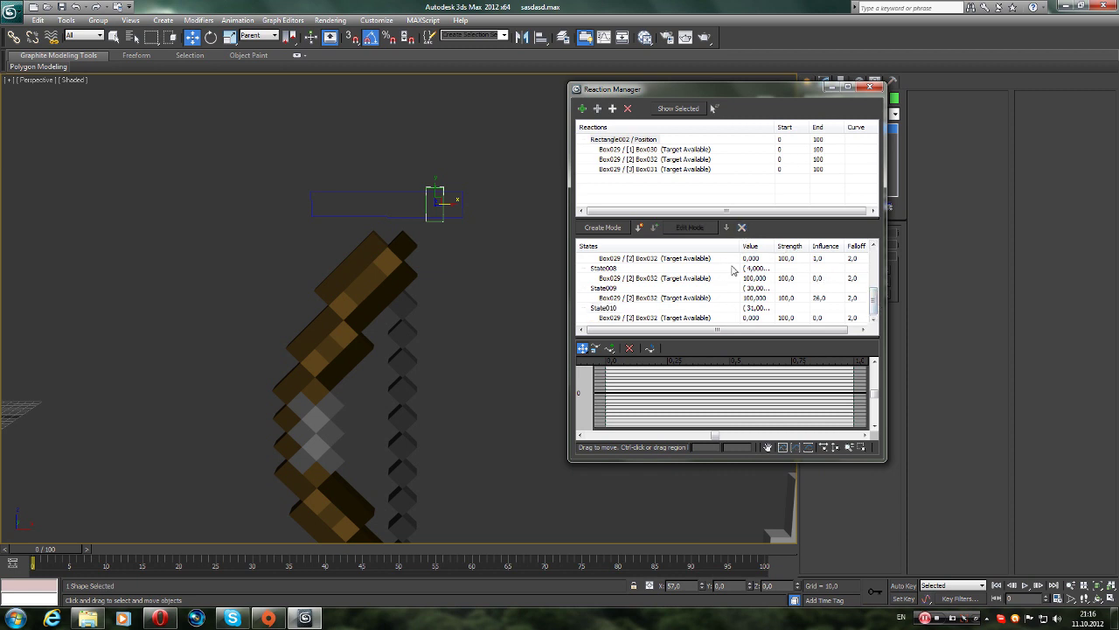
# - Step the slider rectangle through X 55, 56 and 57, leaving it at X 55
pyautogui.doubleClick(680, 584)
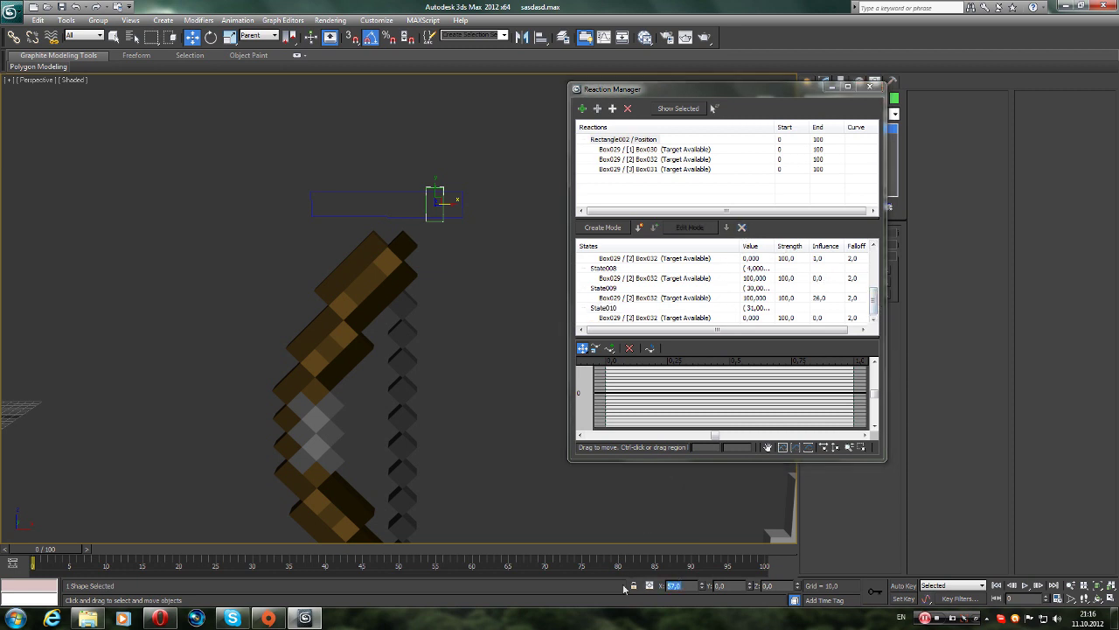
pyautogui.write('55')
pyautogui.press('Return')
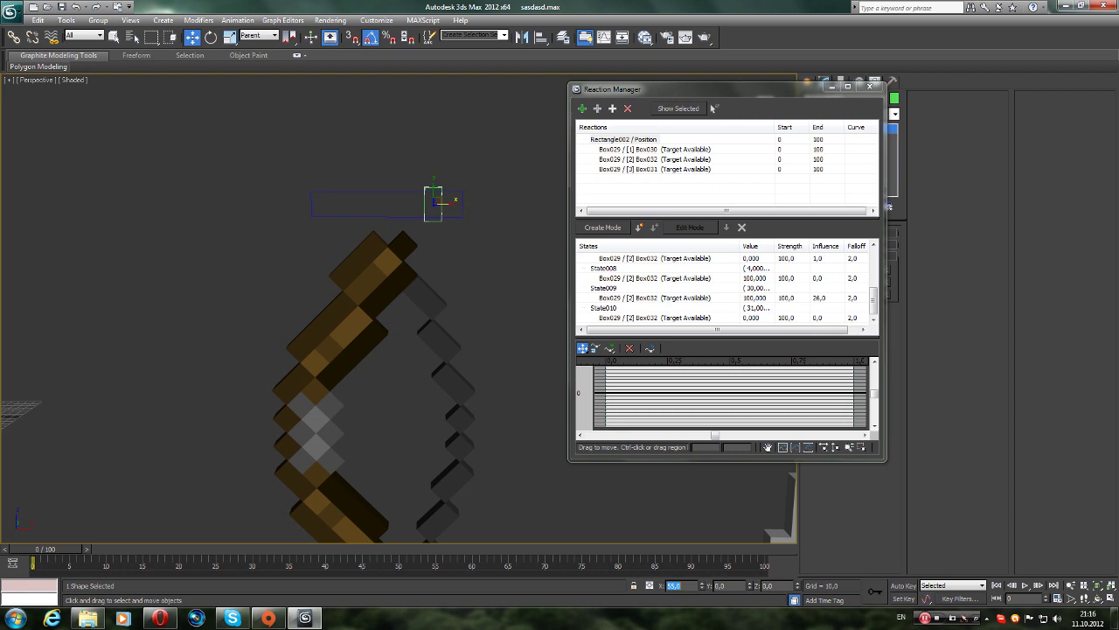
pyautogui.write('56')
pyautogui.press('Return')
pyautogui.write('7')
pyautogui.press('Return')
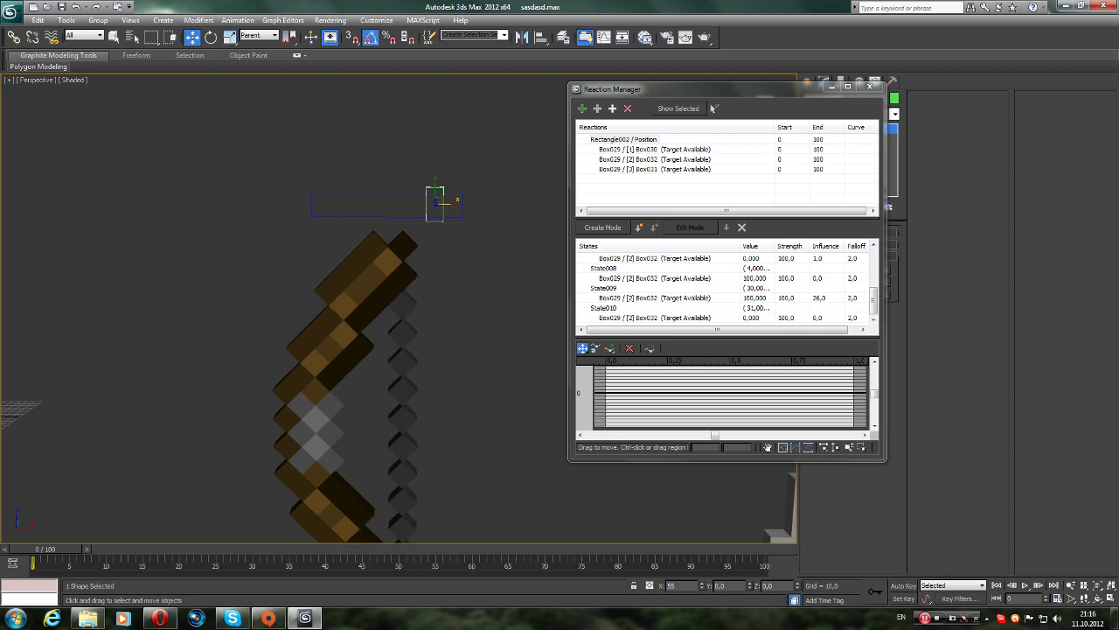
pyautogui.press('Return')
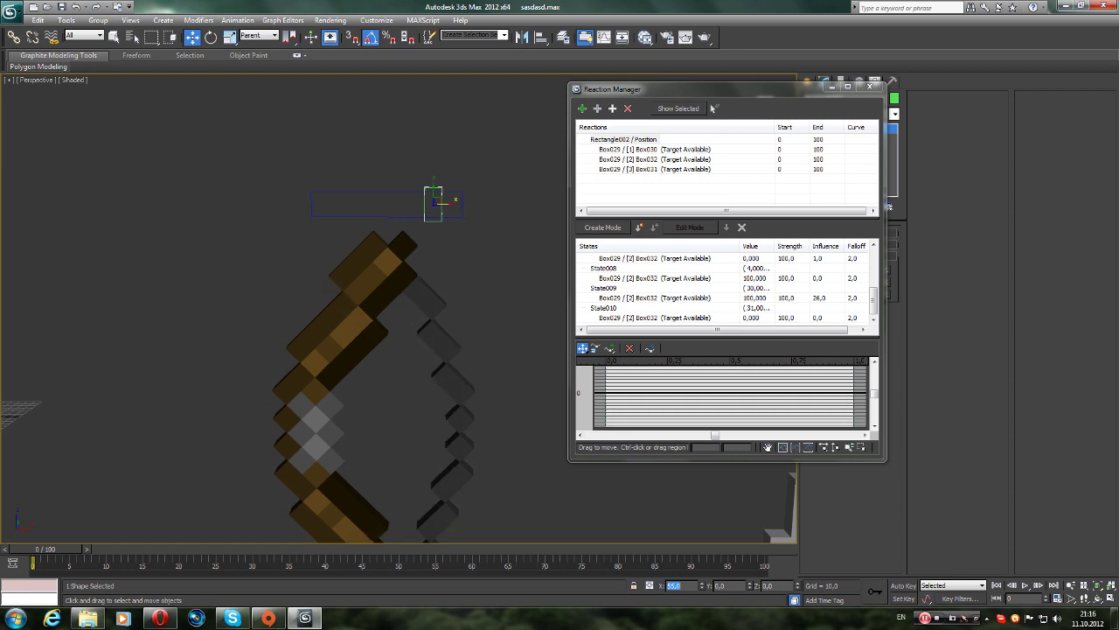
# - Record State012 with Box031 at 0, then move the slider to X 56 and 57
pyautogui.click(873, 313)
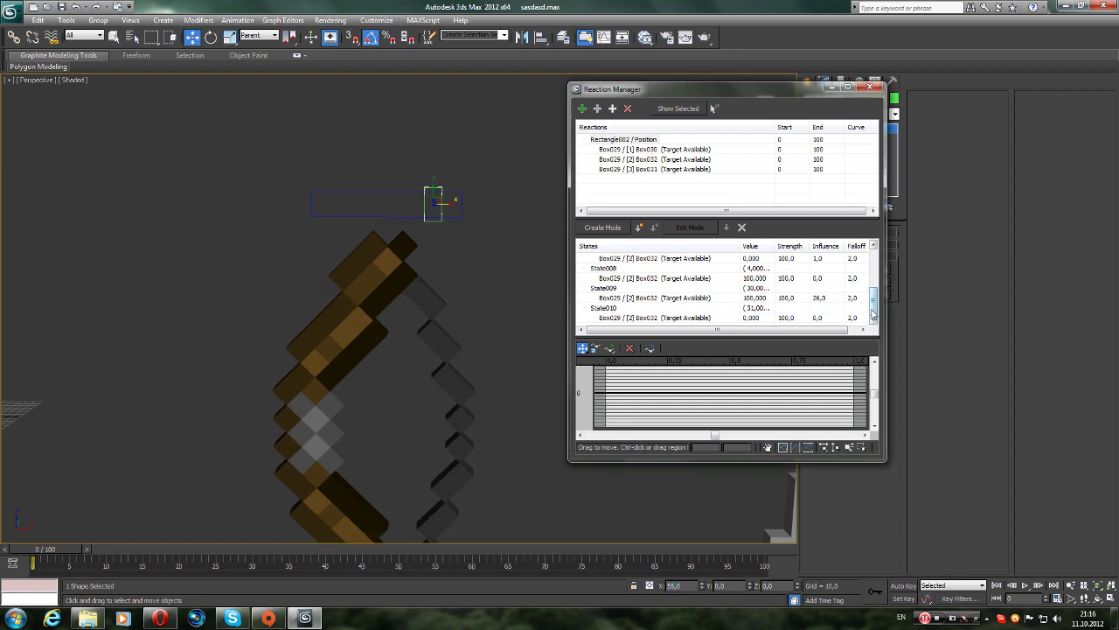
pyautogui.click(672, 170)
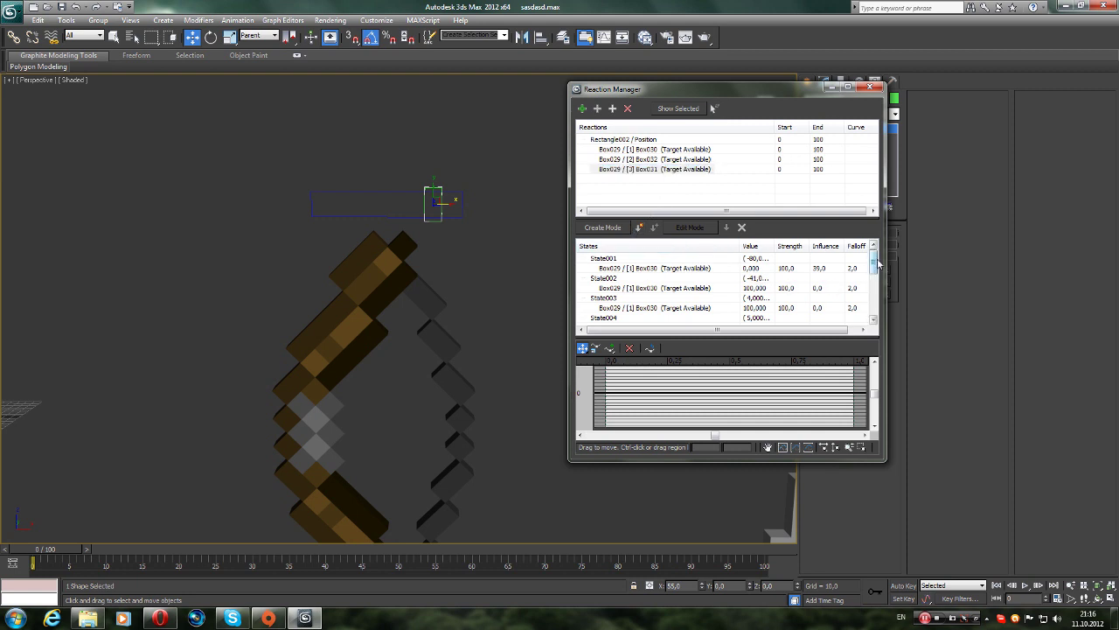
pyautogui.moveTo(875, 264); pyautogui.dragTo(875, 303)
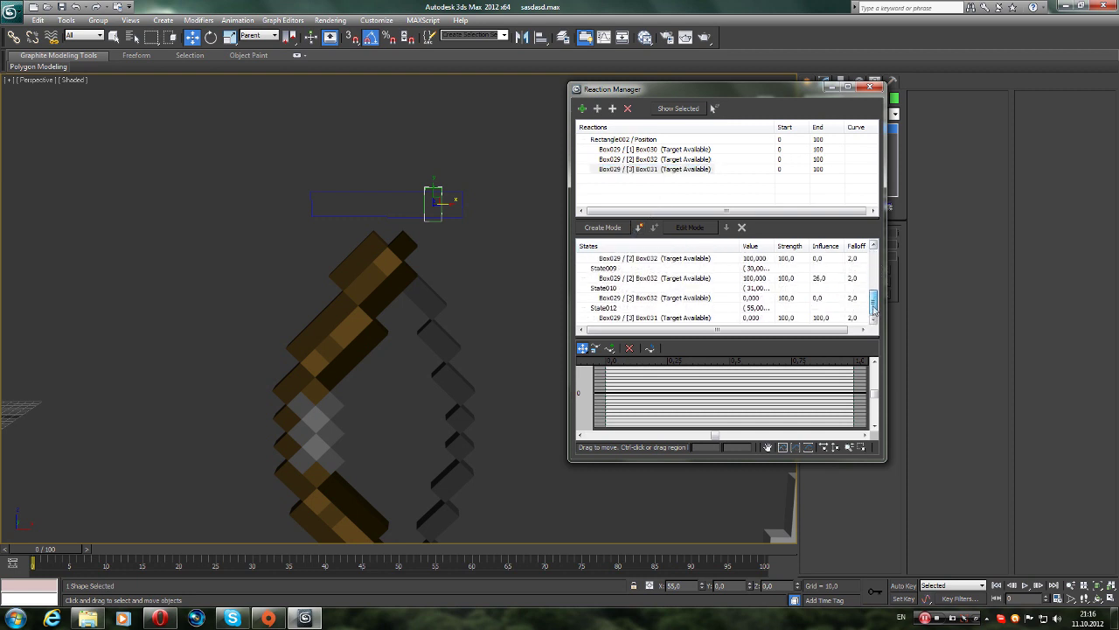
pyautogui.click(755, 320)
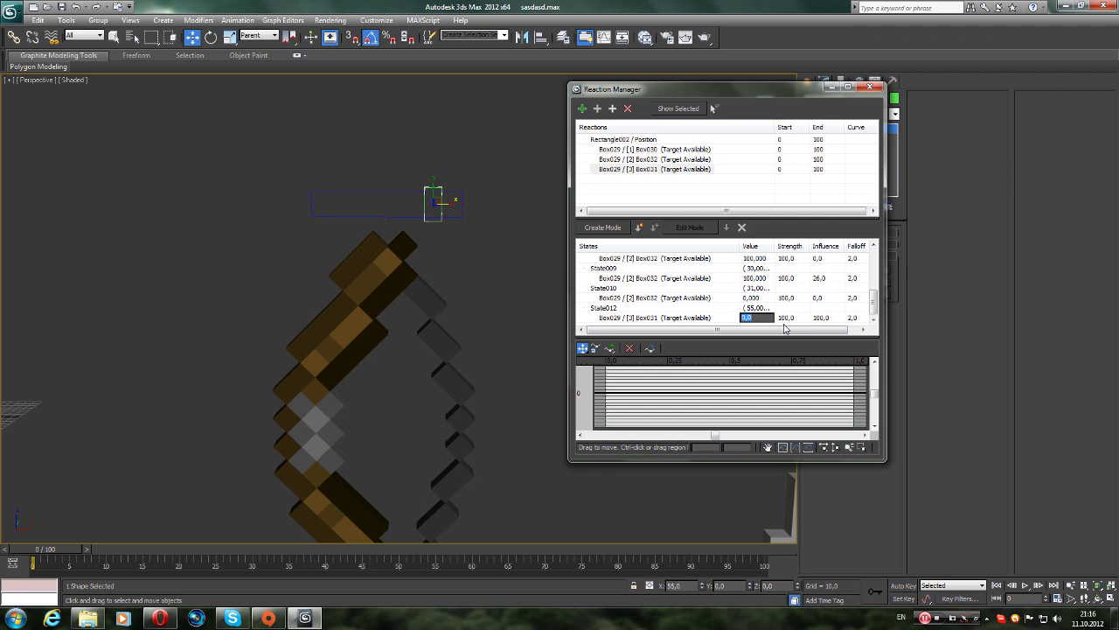
pyautogui.press('Return')
pyautogui.doubleClick(673, 585)
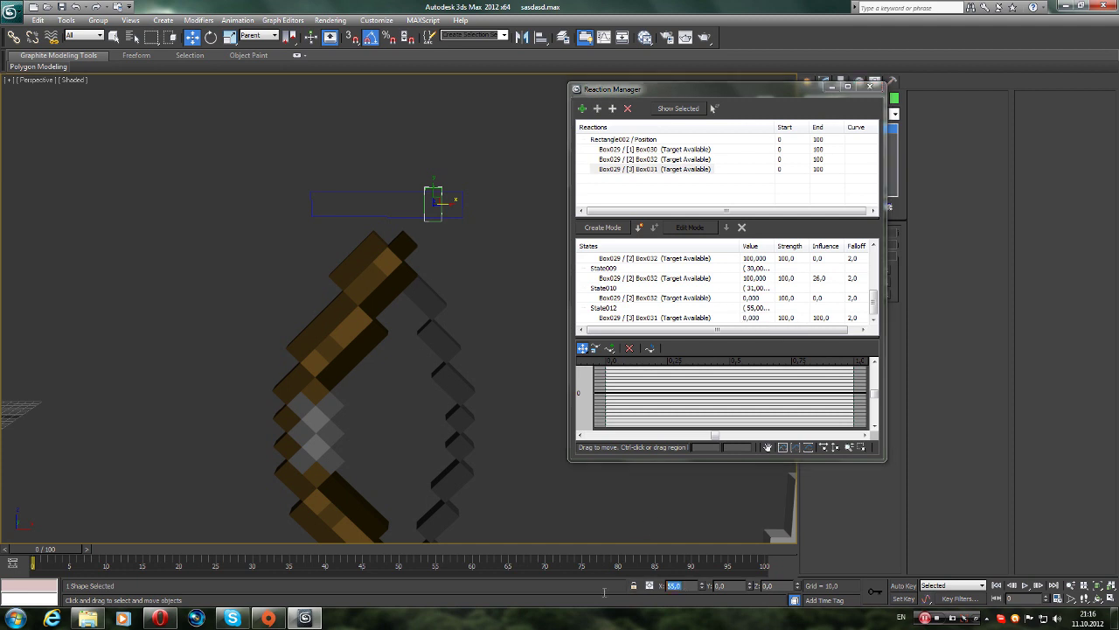
pyautogui.write('56')
pyautogui.press('Return')
pyautogui.write('7')
pyautogui.press('Return')
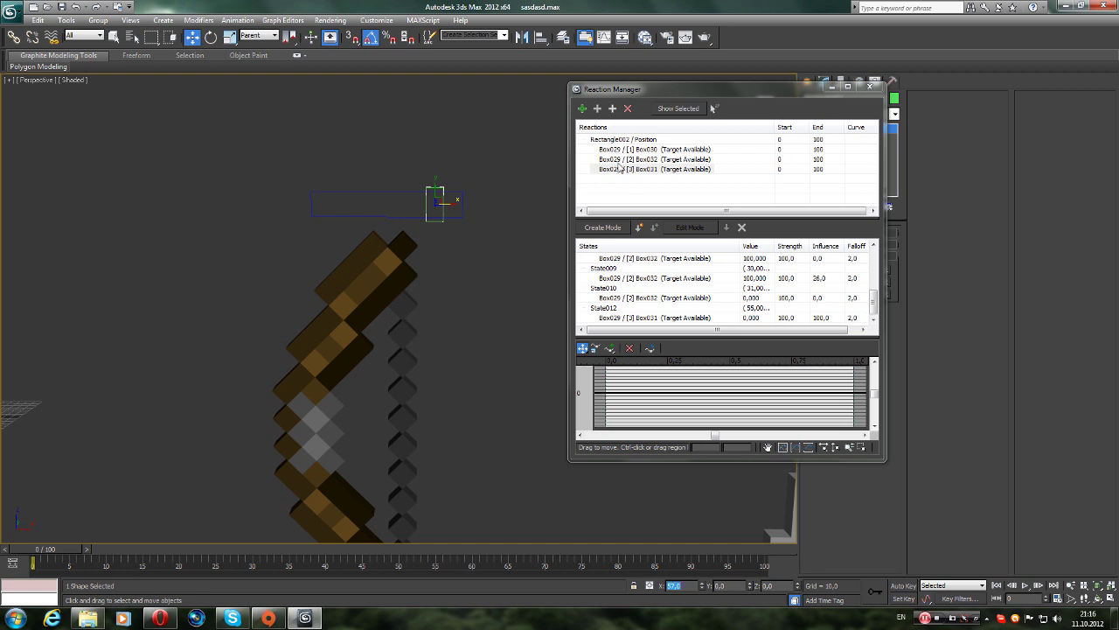
# - Set State013's Box031 value to 100 and influence to 0, then slide the rectangle to test
pyautogui.click(615, 169)
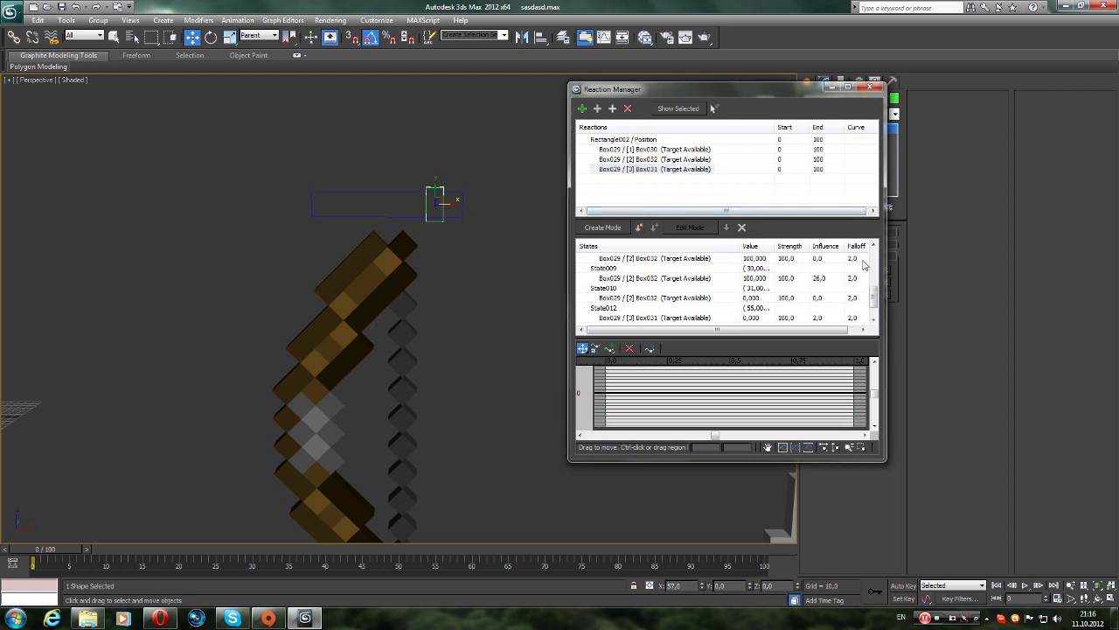
pyautogui.moveTo(873, 302); pyautogui.dragTo(874, 316)
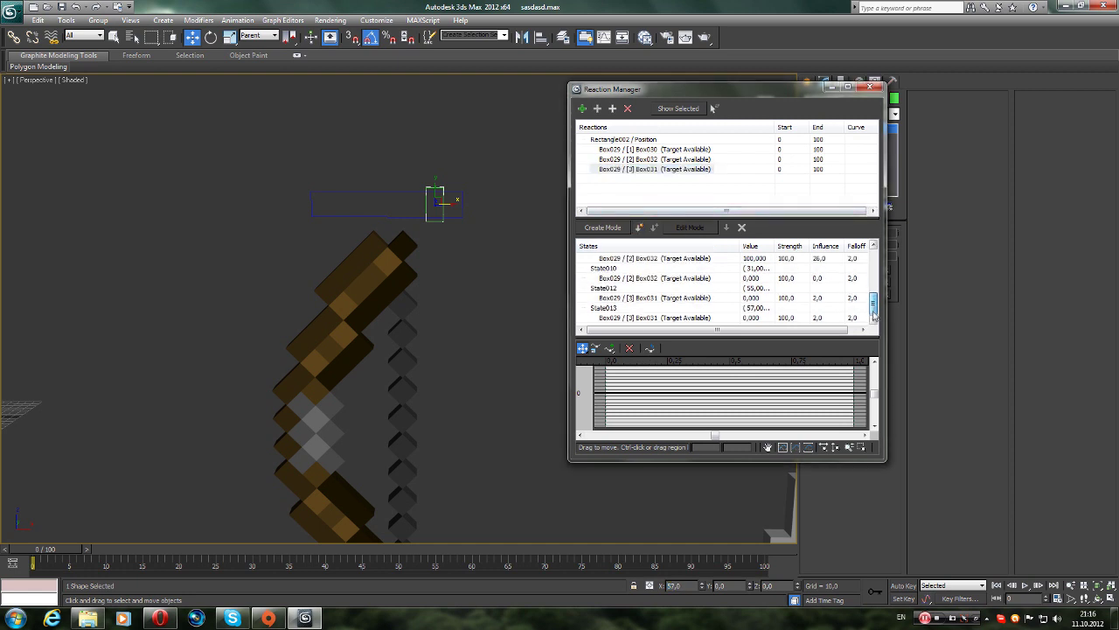
pyautogui.doubleClick(757, 318)
pyautogui.press('Return')
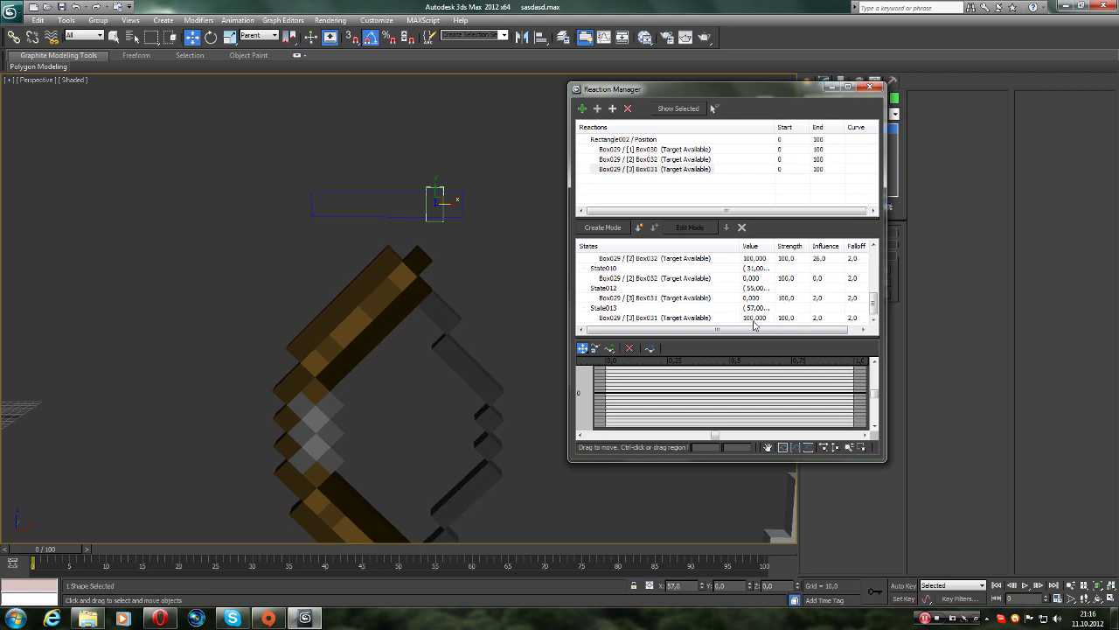
pyautogui.doubleClick(816, 319)
pyautogui.write('0')
pyautogui.press('Return')
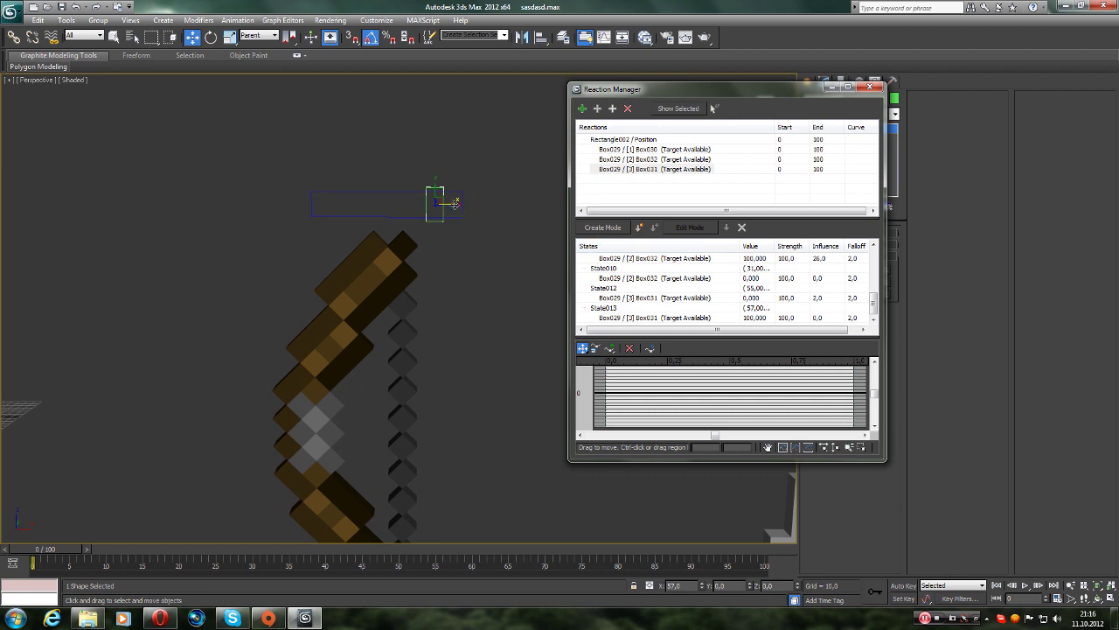
pyautogui.click(454, 210)
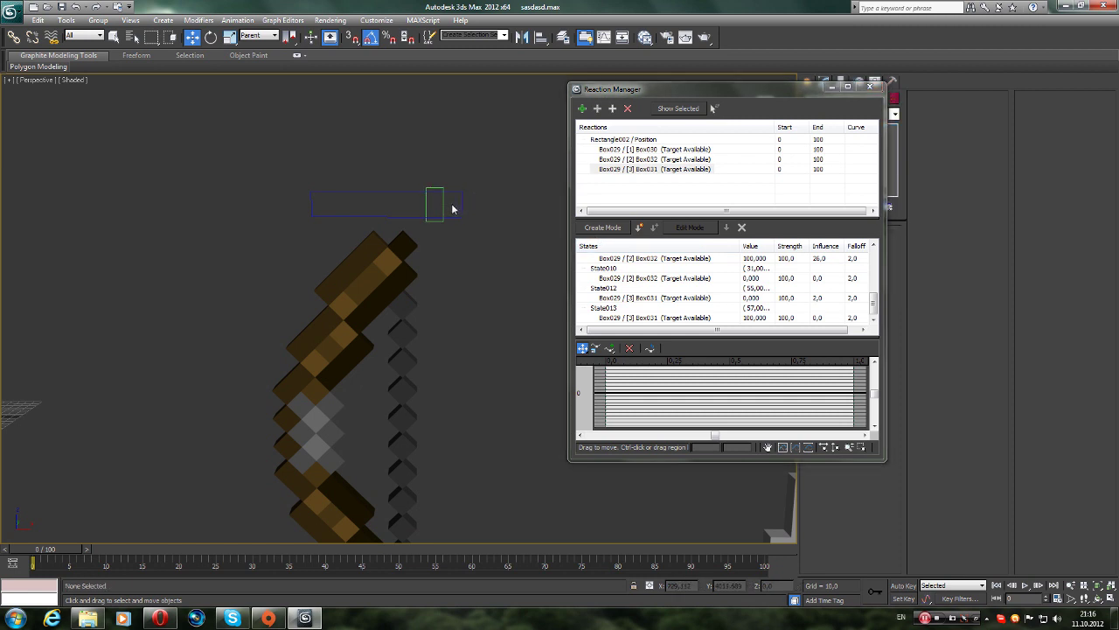
pyautogui.moveTo(453, 209)
pyautogui.mouseDown()
pyautogui.moveTo(325, 194)
pyautogui.moveTo(469, 208)
pyautogui.mouseUp()
# - Drag the slider rectangle back and forth to test the bowstring reaction
pyautogui.moveTo(481, 270); pyautogui.dragTo(409, 172, button='middle')
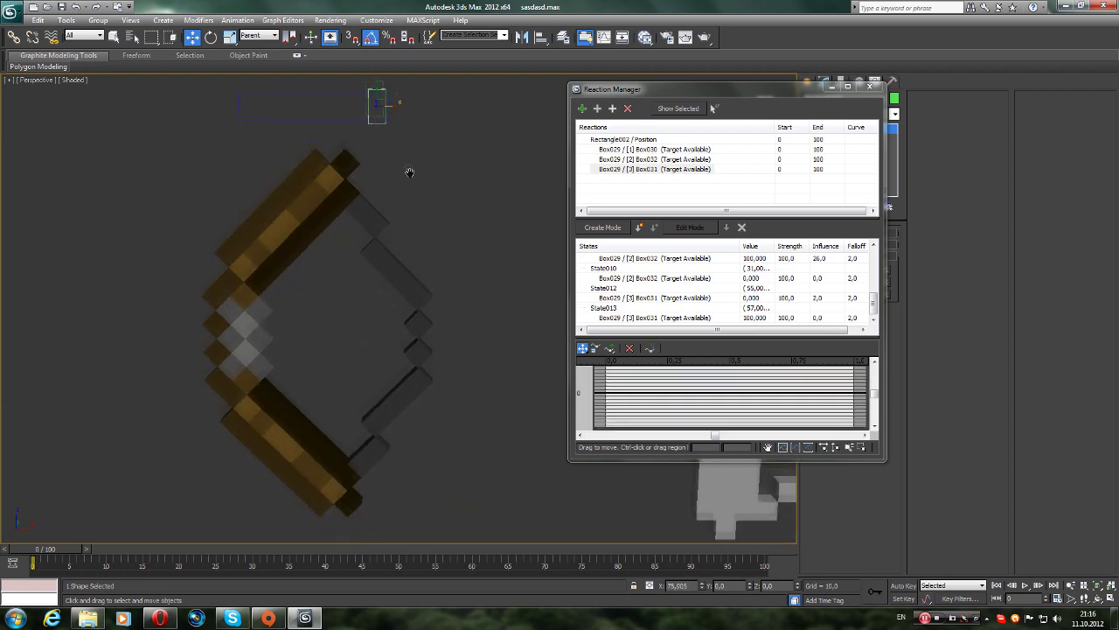
pyautogui.scroll(-1, 411, 173)
pyautogui.scroll(-2, 411, 172)
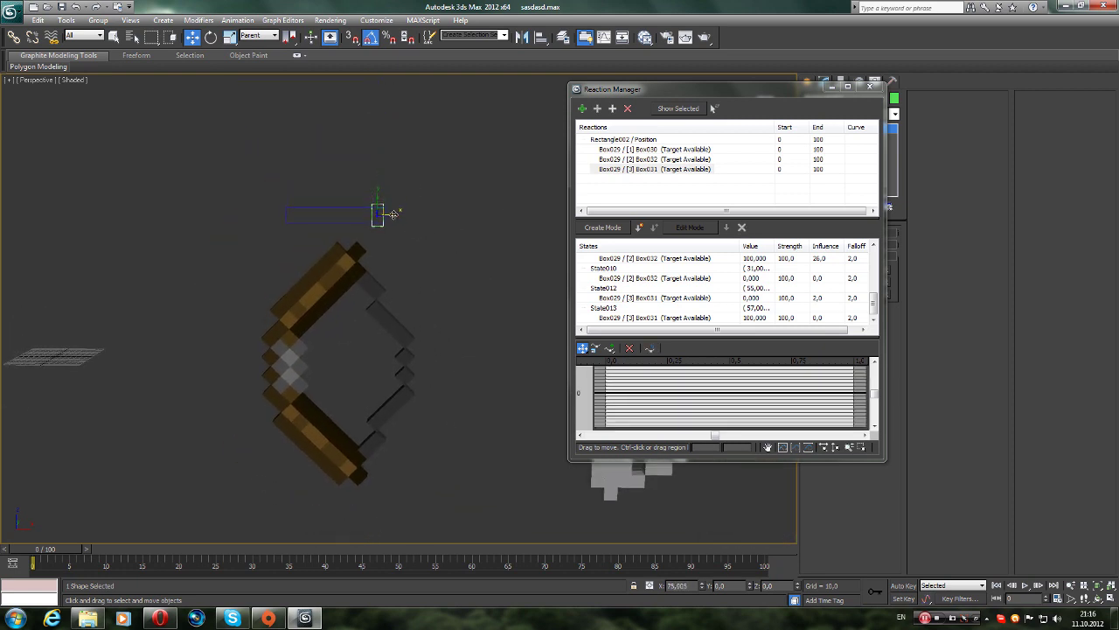
pyautogui.moveTo(394, 215)
pyautogui.mouseDown()
pyautogui.moveTo(312, 216)
pyautogui.moveTo(377, 216)
pyautogui.moveTo(315, 224)
pyautogui.moveTo(390, 226)
pyautogui.moveTo(319, 228)
pyautogui.moveTo(381, 229)
pyautogui.mouseUp()
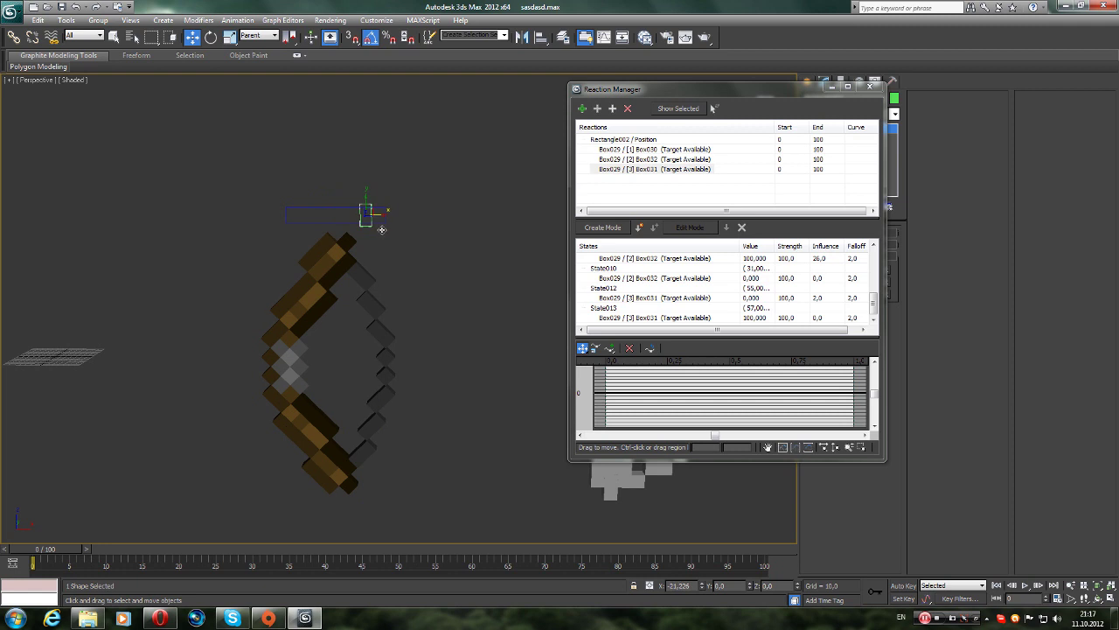
pyautogui.scroll(2, 397, 231)
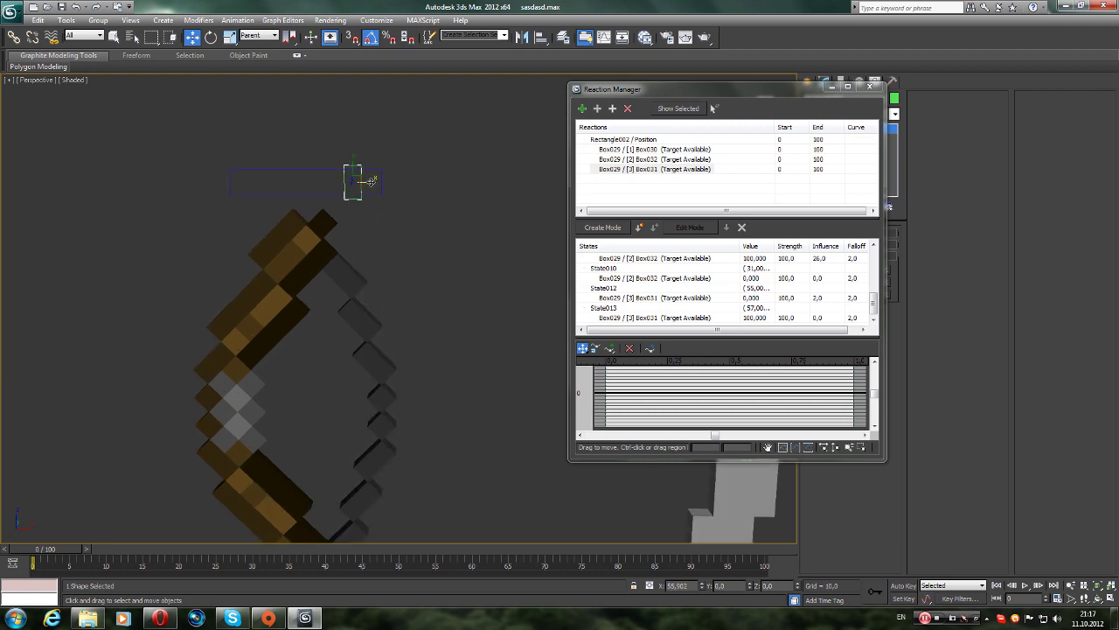
pyautogui.moveTo(368, 181); pyautogui.dragTo(371, 184)
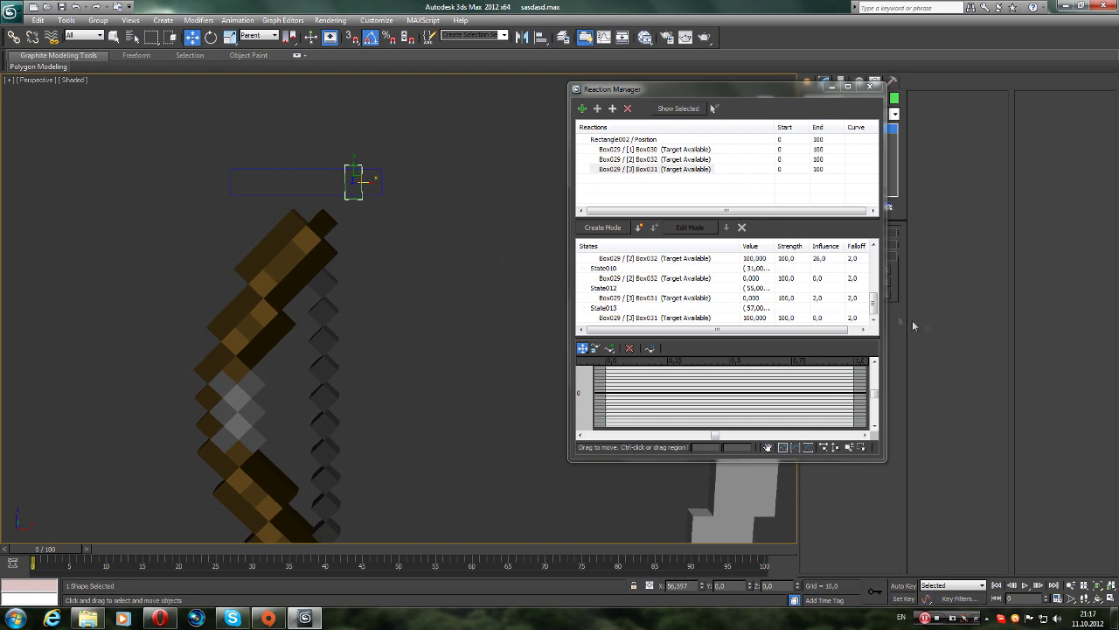
# - Delete State013 and set the slider rectangle to X 56
pyautogui.click(603, 308)
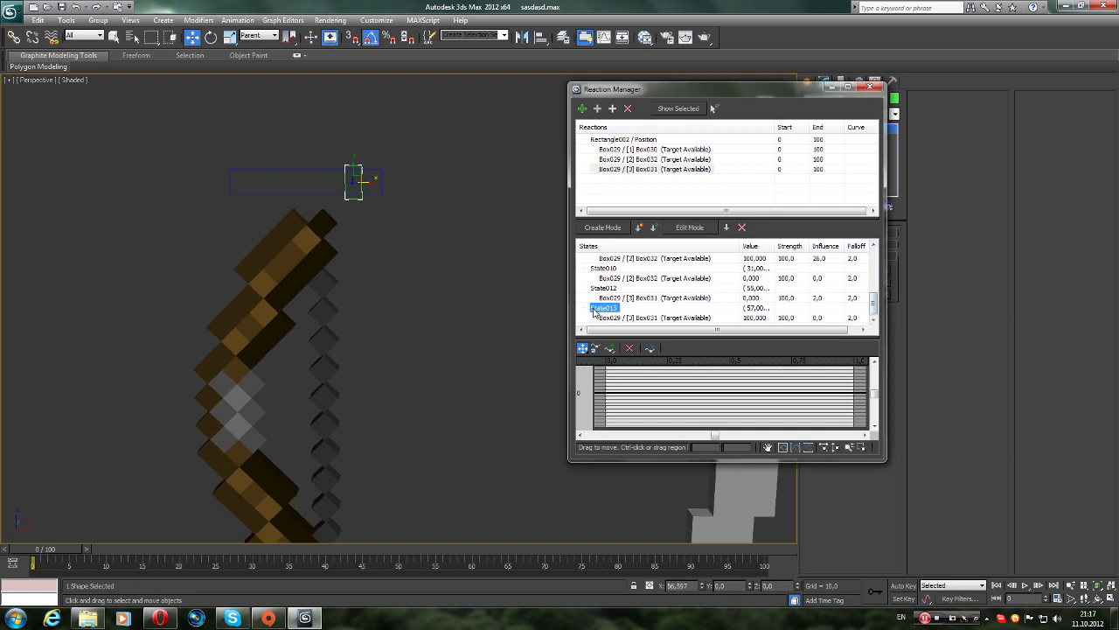
pyautogui.click(741, 227)
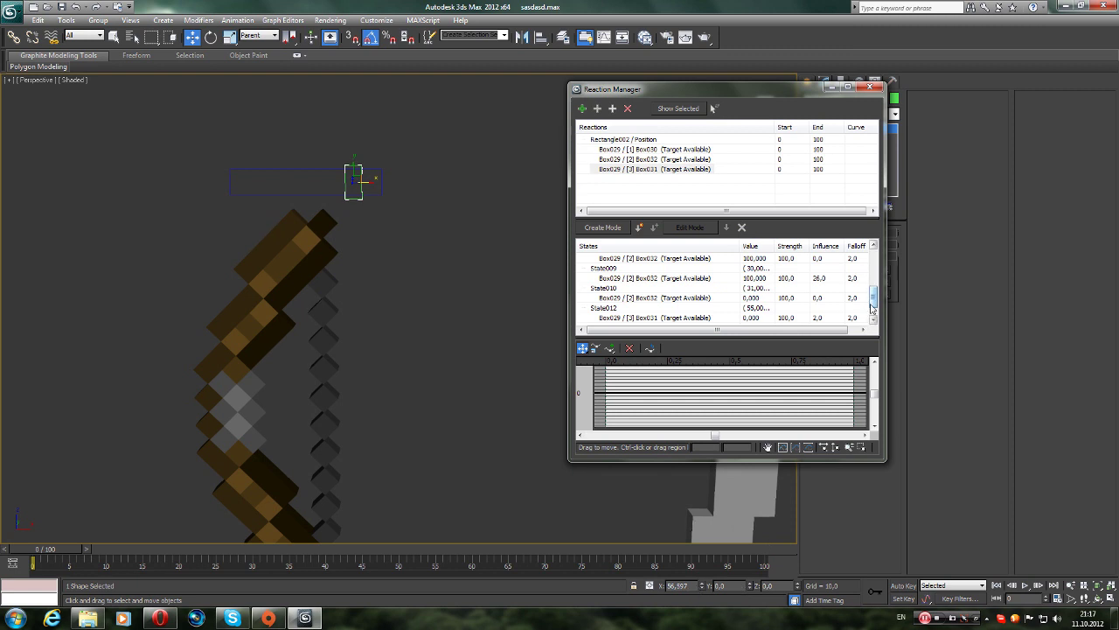
pyautogui.scroll(-1, 737, 316)
pyautogui.click(603, 308)
pyautogui.click(742, 226)
pyautogui.write('56')
pyautogui.press('Return')
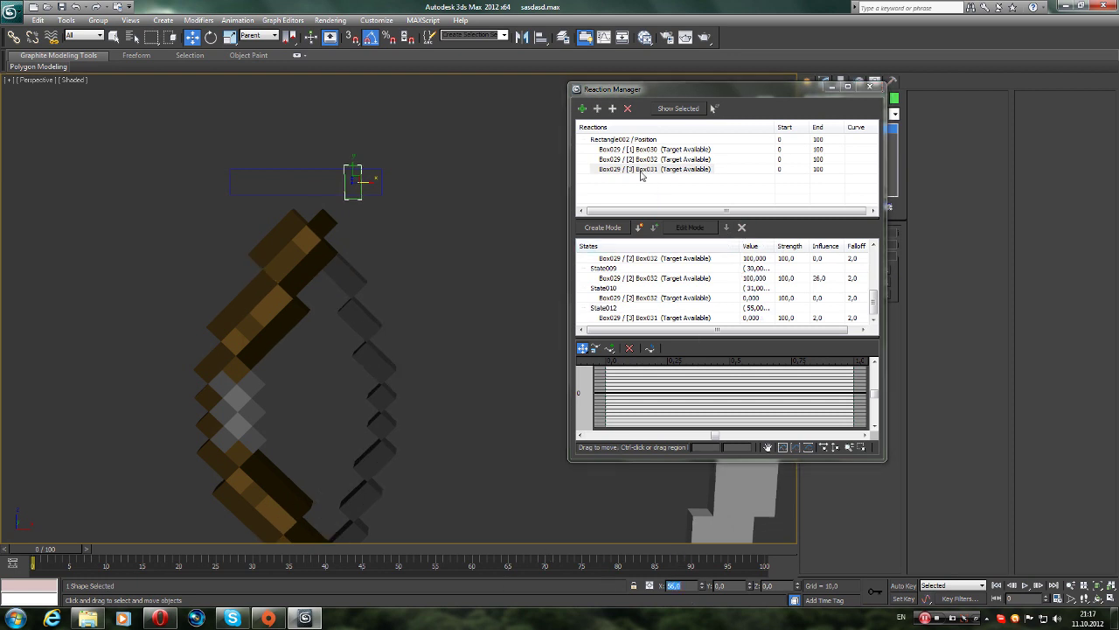
# - Add a new reaction state with Box031 at 100 and influence 1
pyautogui.click(637, 228)
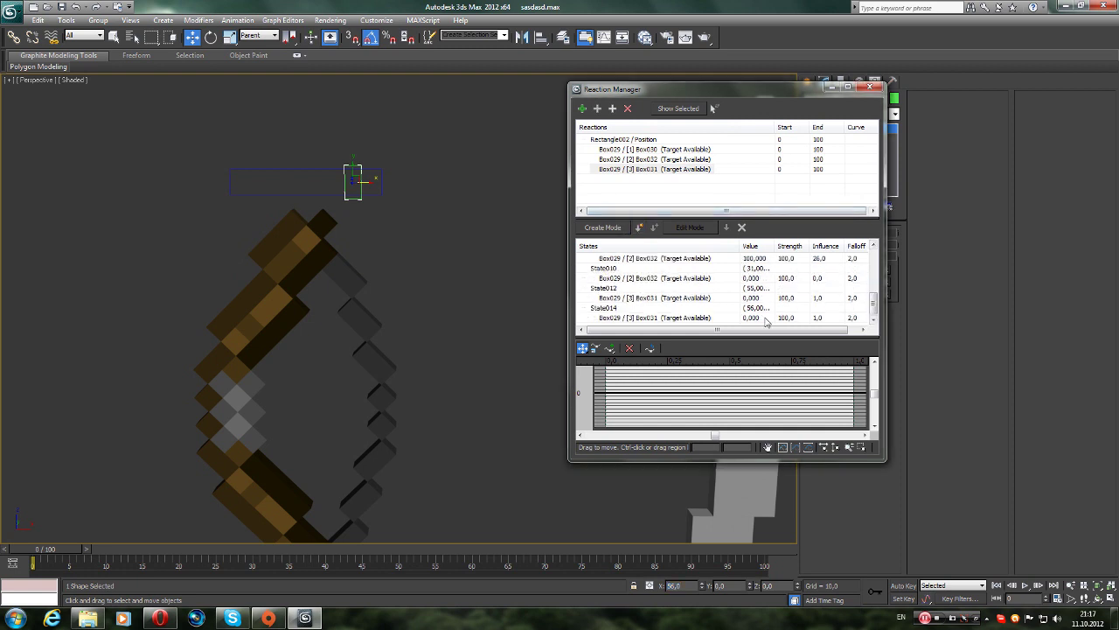
pyautogui.doubleClick(757, 318)
pyautogui.write('100')
pyautogui.press('Return')
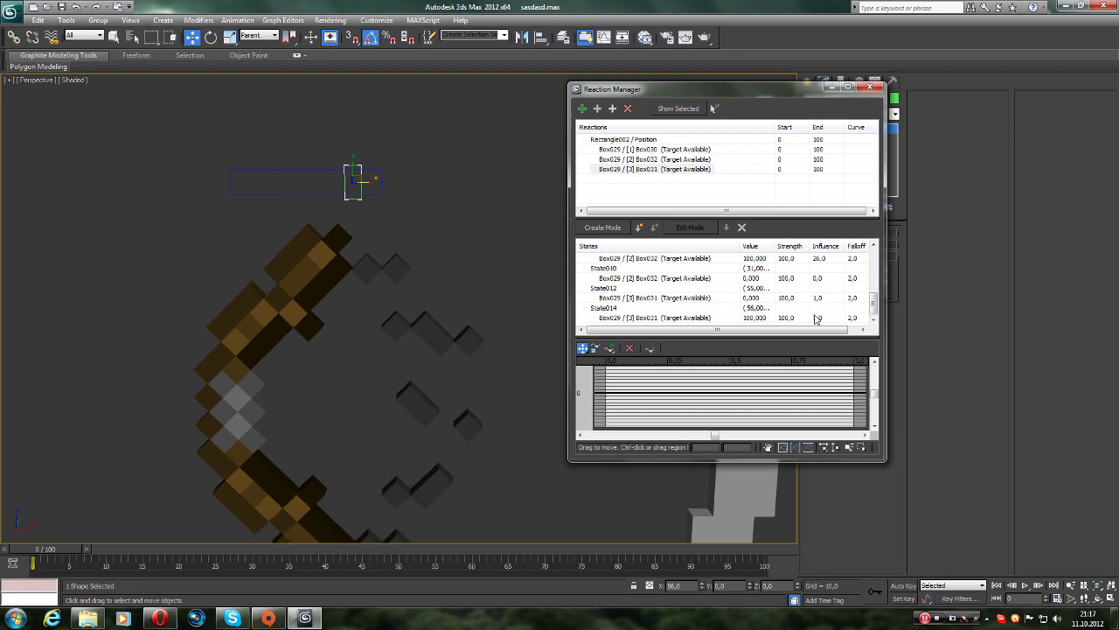
pyautogui.doubleClick(816, 318)
pyautogui.write('1')
pyautogui.press('Return')
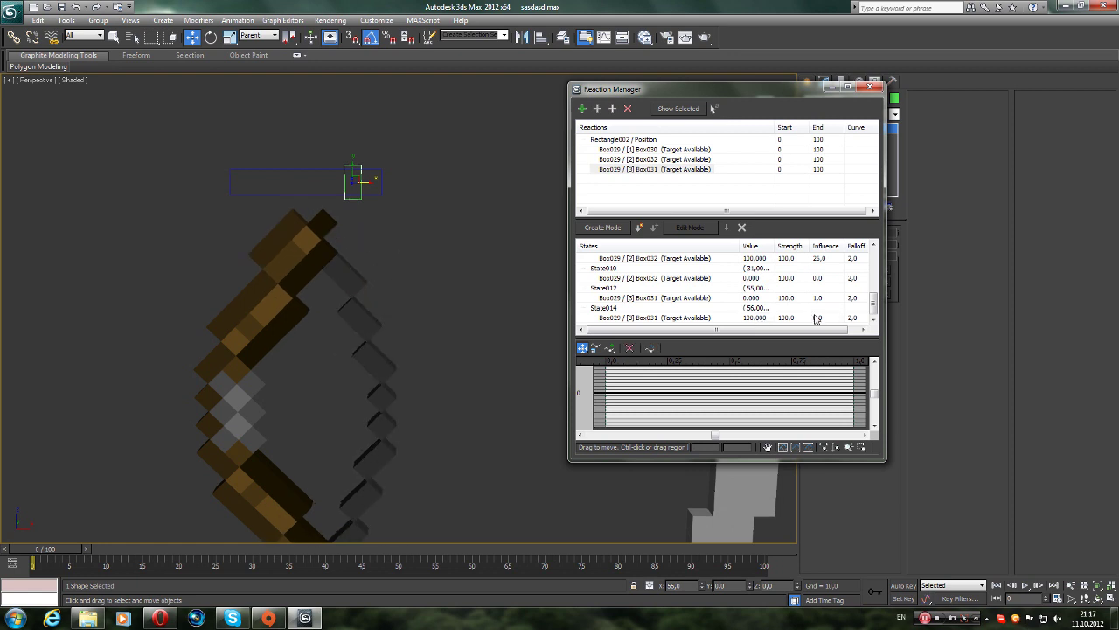
# - Drag the rectangle slider to preview the bow draw and release, then close Reaction Manager
pyautogui.moveTo(438, 279); pyautogui.dragTo(427, 247)
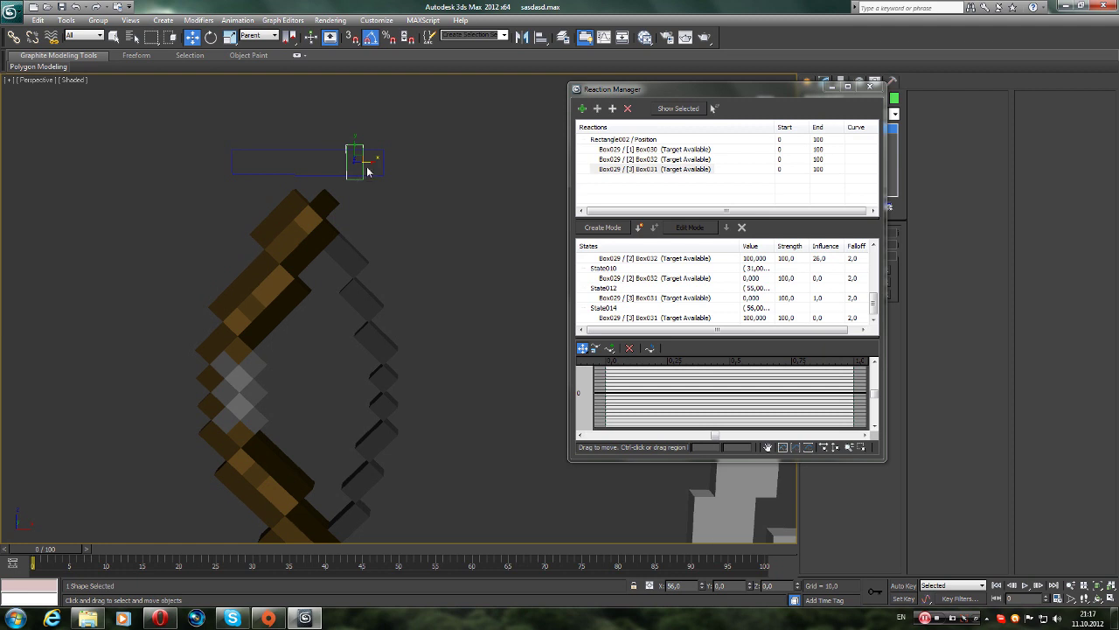
pyautogui.moveTo(372, 162)
pyautogui.mouseDown()
pyautogui.moveTo(243, 164)
pyautogui.moveTo(390, 172)
pyautogui.moveTo(280, 173)
pyautogui.mouseUp()
pyautogui.moveTo(280, 173); pyautogui.dragTo(374, 202, button='middle')
pyautogui.click(871, 86)
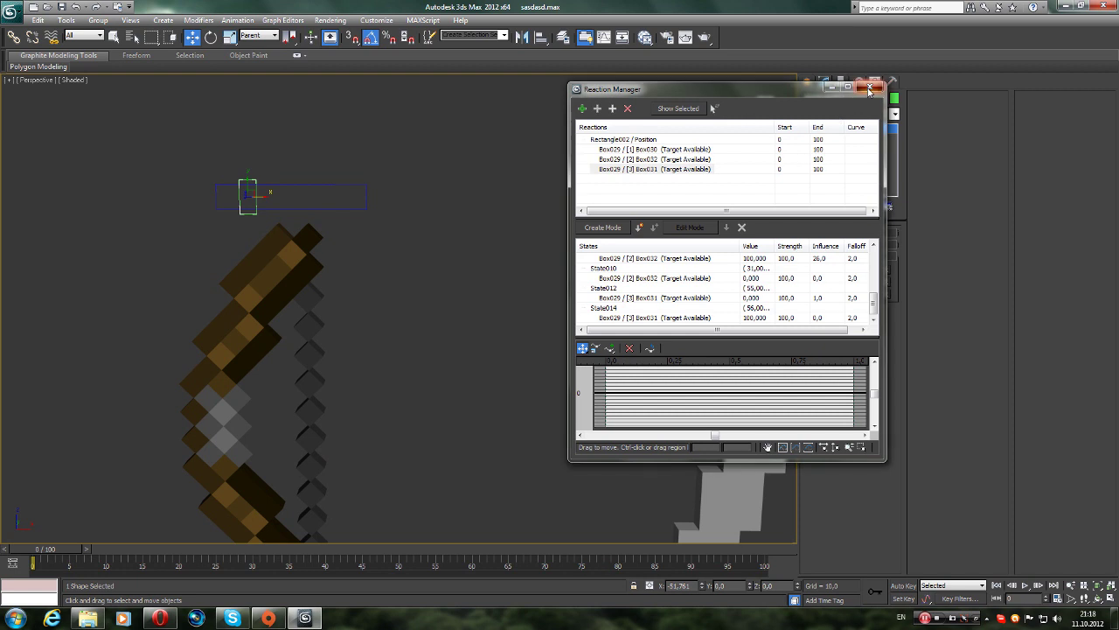
# - Box-select the three grey morph-target bows
pyautogui.scroll(-2, 391, 230)
pyautogui.scroll(-2, 427, 152)
pyautogui.scroll(-2, 437, 145)
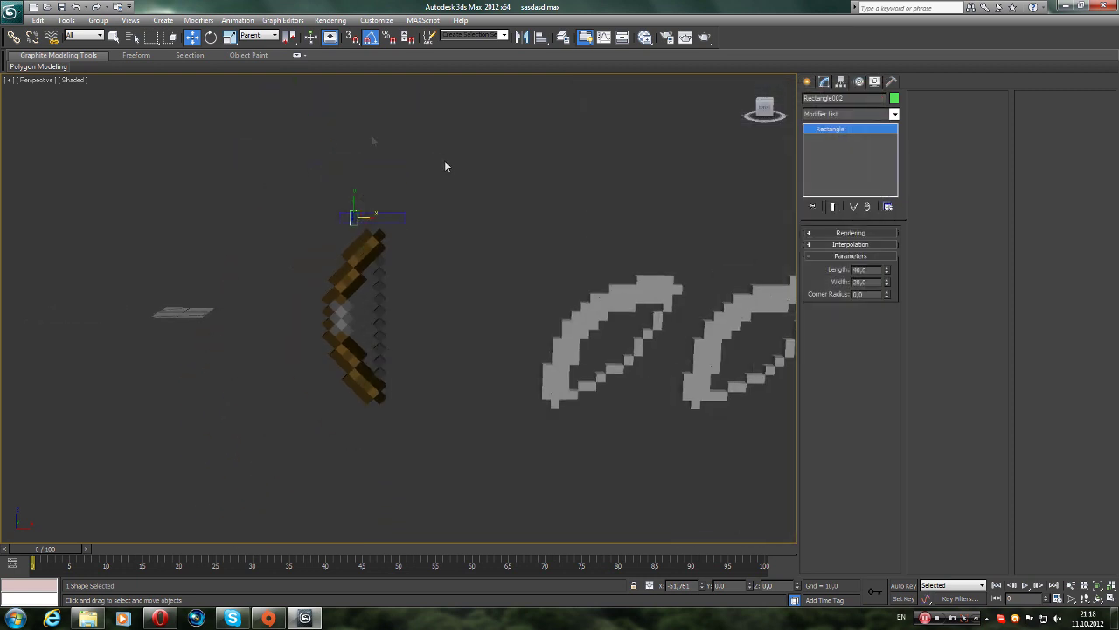
pyautogui.scroll(1, 420, 180)
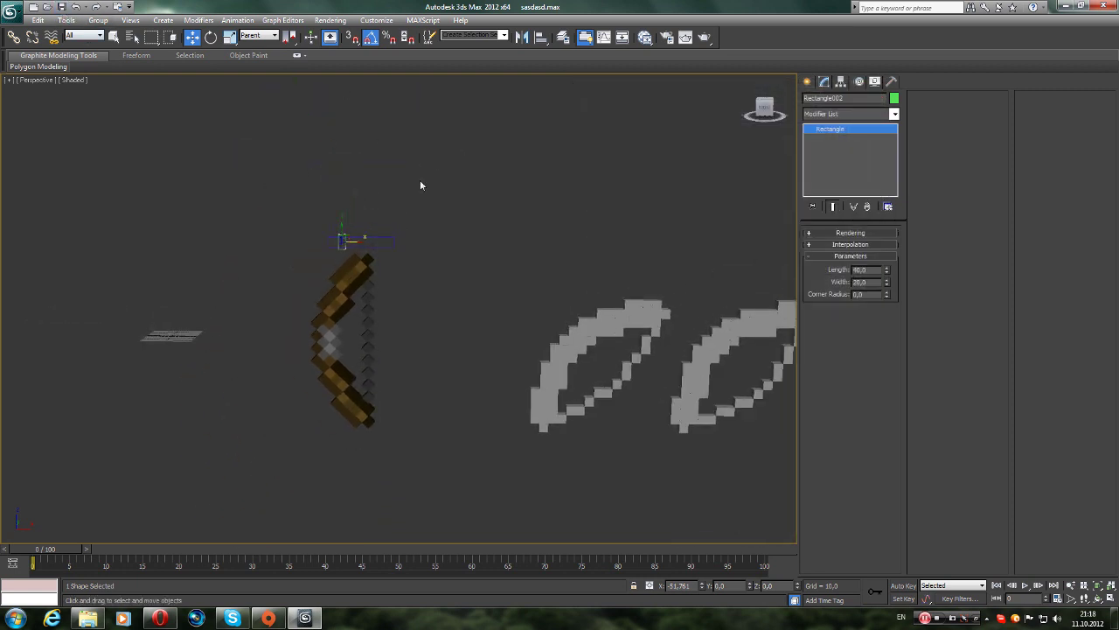
pyautogui.scroll(2, 508, 219)
pyautogui.scroll(-4, 367, 192)
pyautogui.scroll(-1, 297, 209)
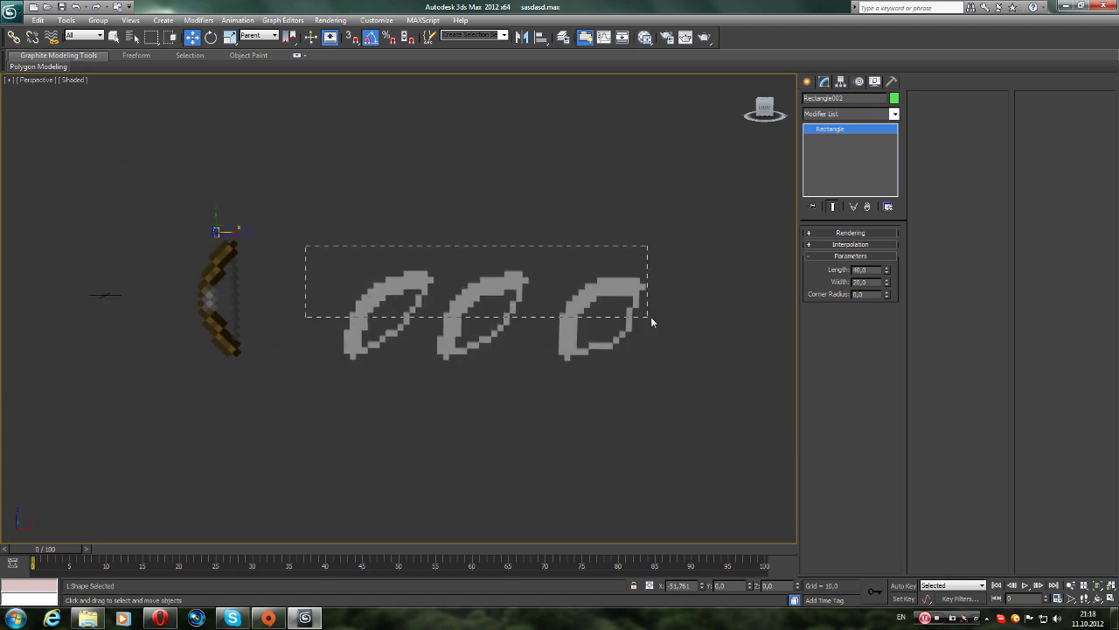
pyautogui.moveTo(651, 317); pyautogui.dragTo(651, 317)
pyautogui.moveTo(294, 166); pyautogui.dragTo(517, 234, button='middle')
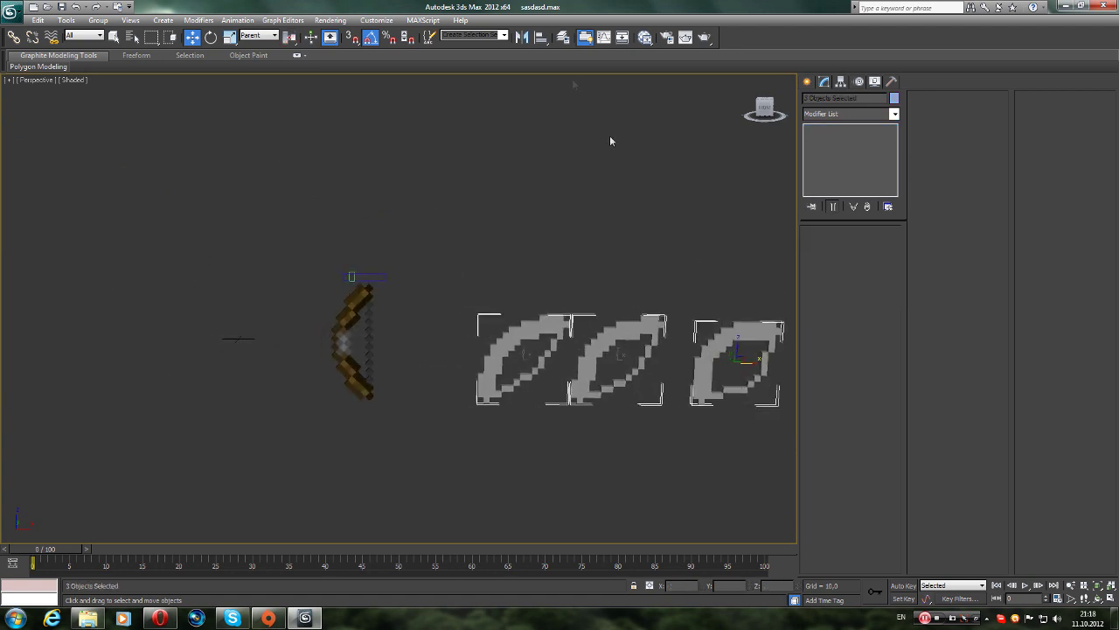
# - Create a new layer from the selected bows and name it bow
pyautogui.click(566, 39)
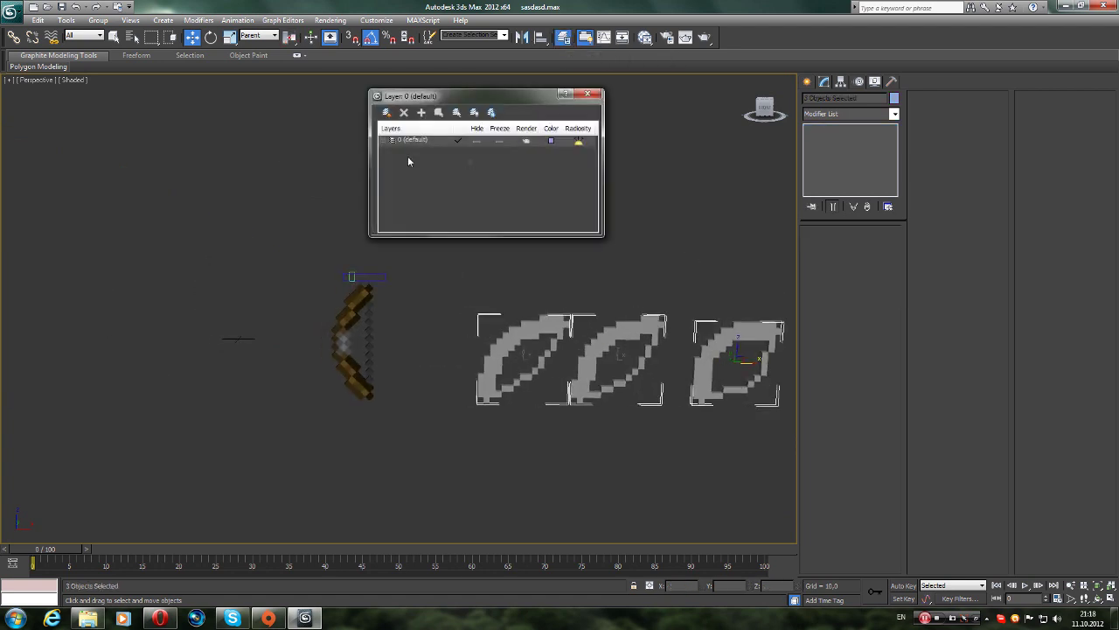
pyautogui.click(385, 114)
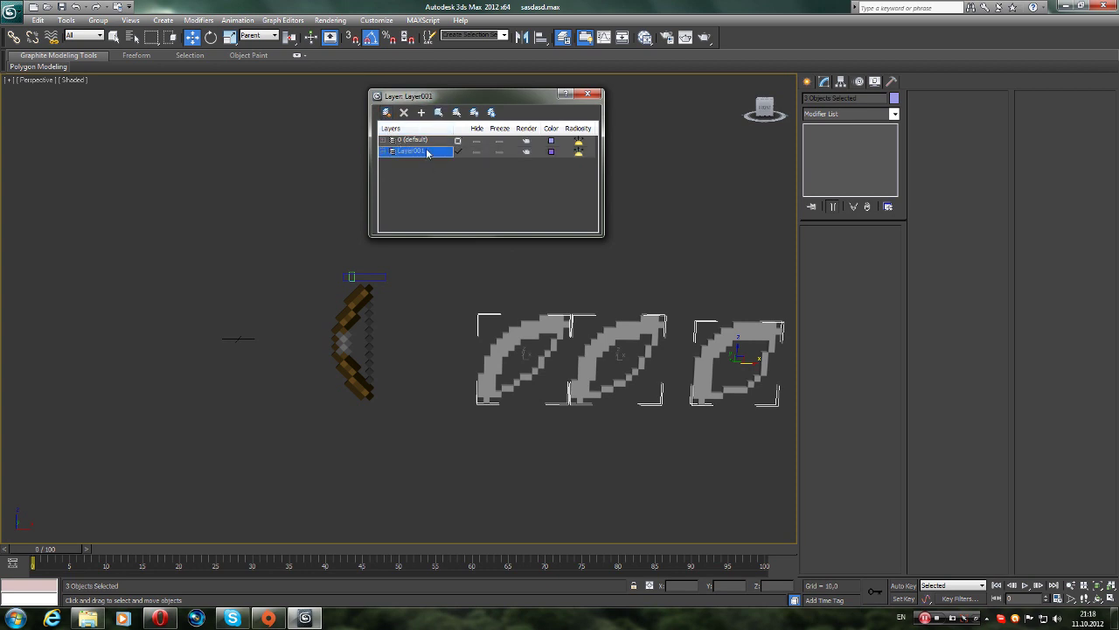
pyautogui.click(427, 151)
pyautogui.write('bo')
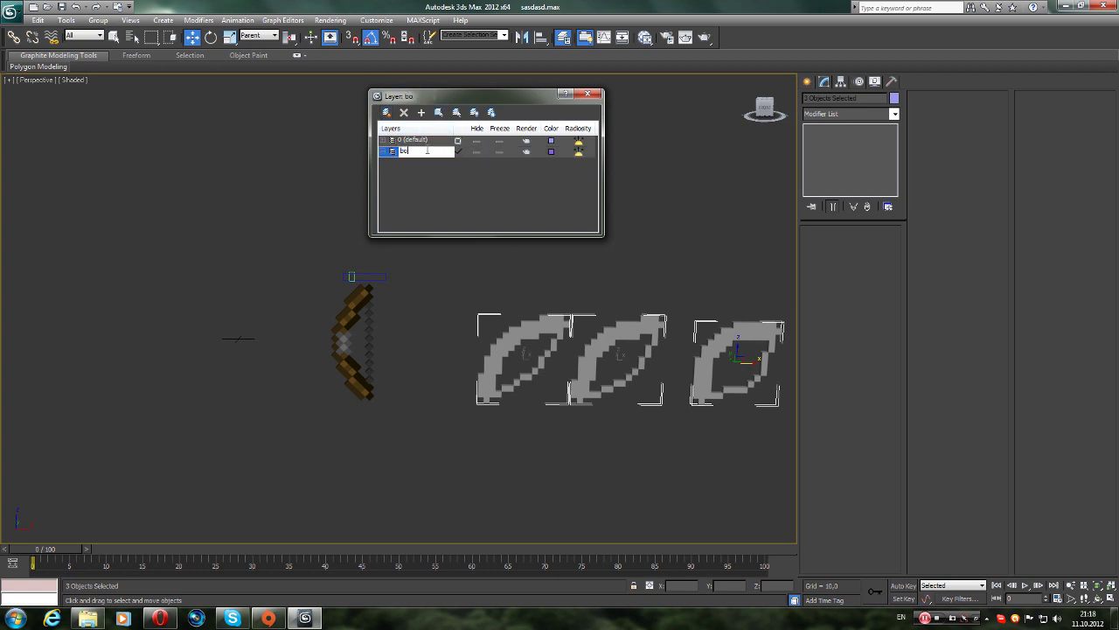
pyautogui.write('ws')
pyautogui.press('Return')
# - Toggle the bow layer's Hide on and back off, then select the first grey bow
pyautogui.click(407, 150)
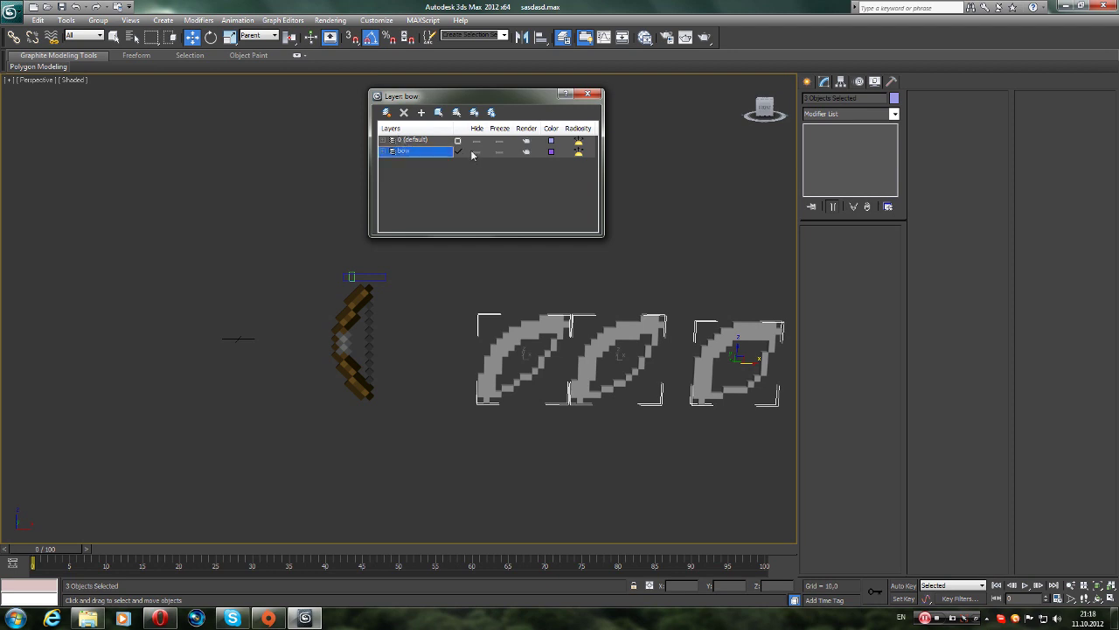
pyautogui.click(460, 152)
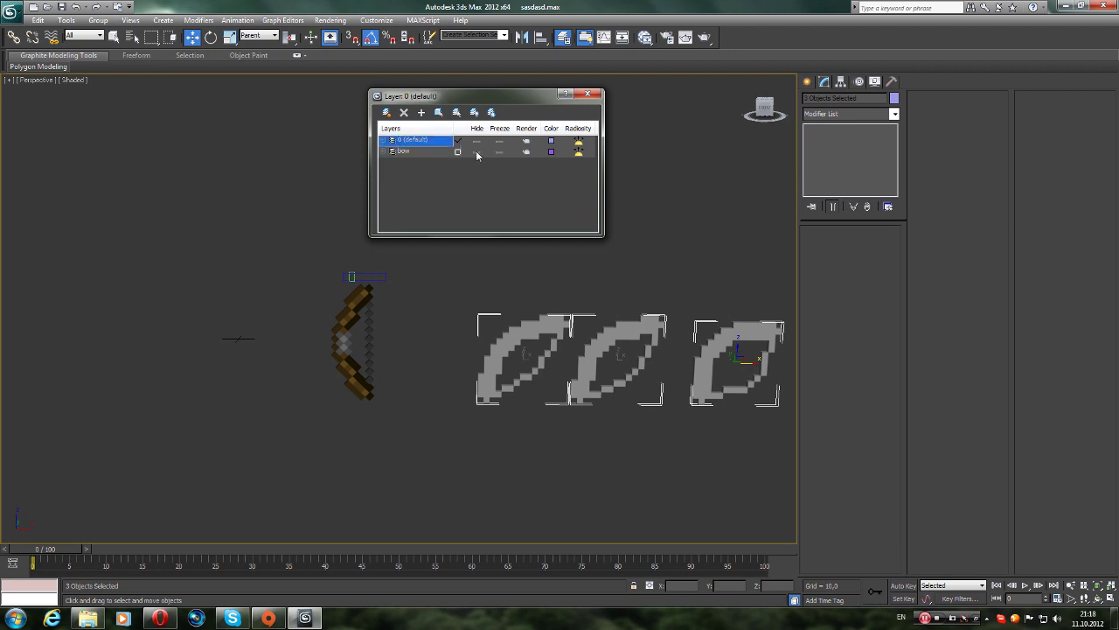
pyautogui.click(477, 151)
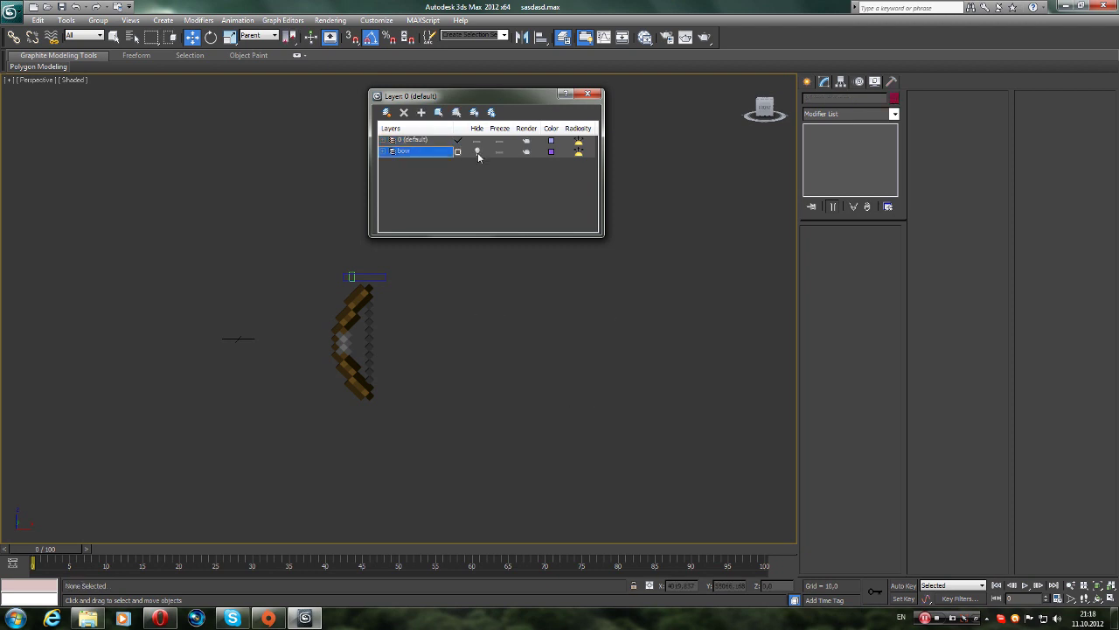
pyautogui.click(484, 153)
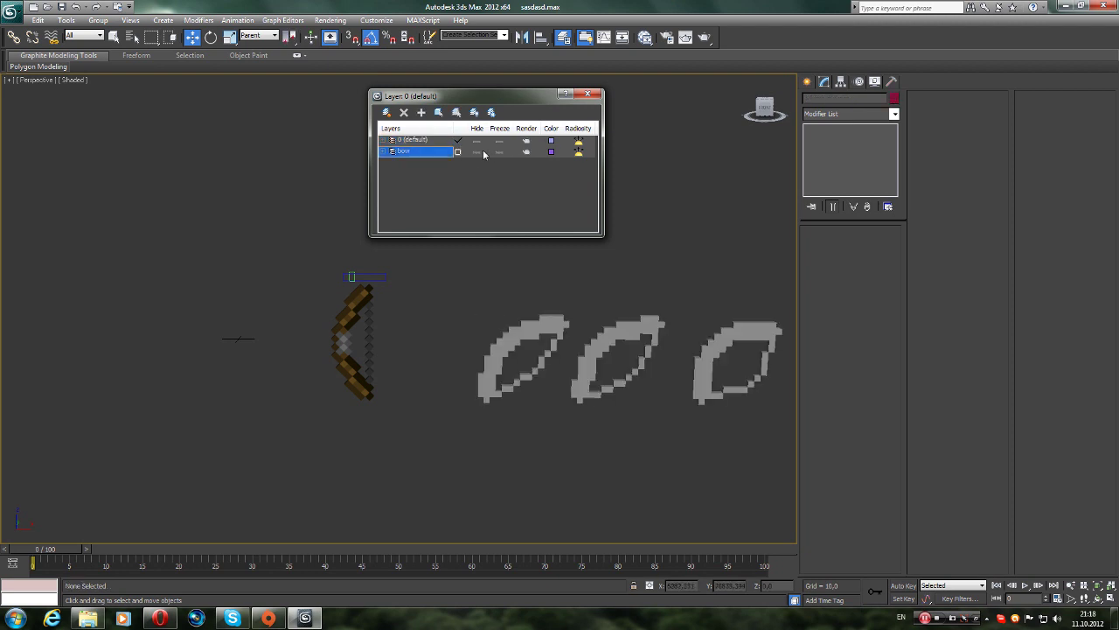
pyautogui.click(531, 308)
pyautogui.moveTo(617, 275); pyautogui.dragTo(431, 302, button='middle')
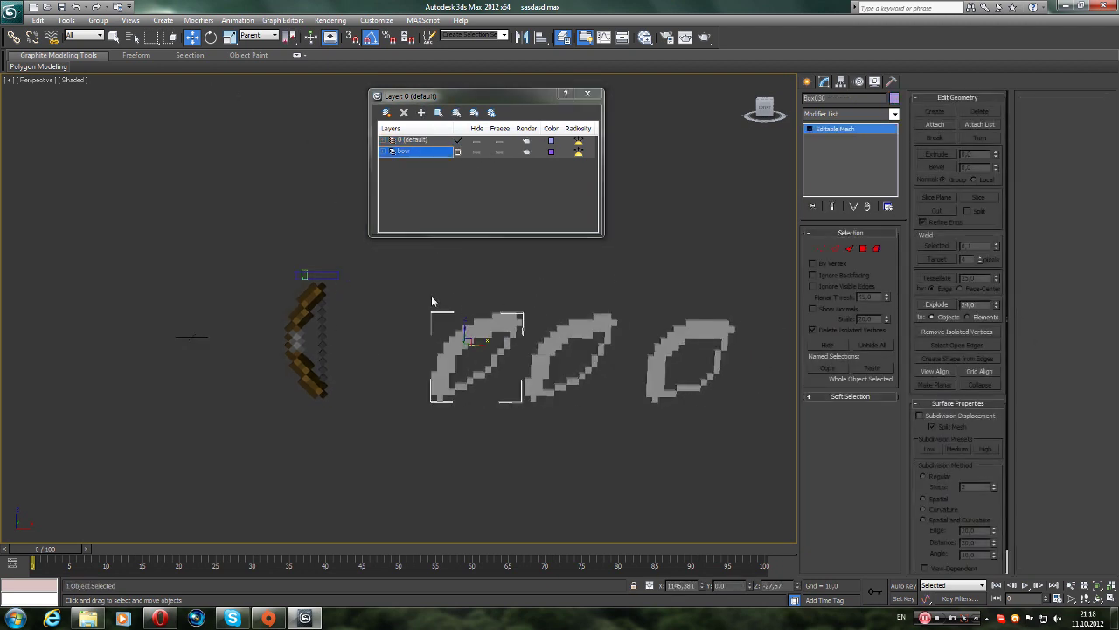
pyautogui.moveTo(718, 356); pyautogui.dragTo(713, 357)
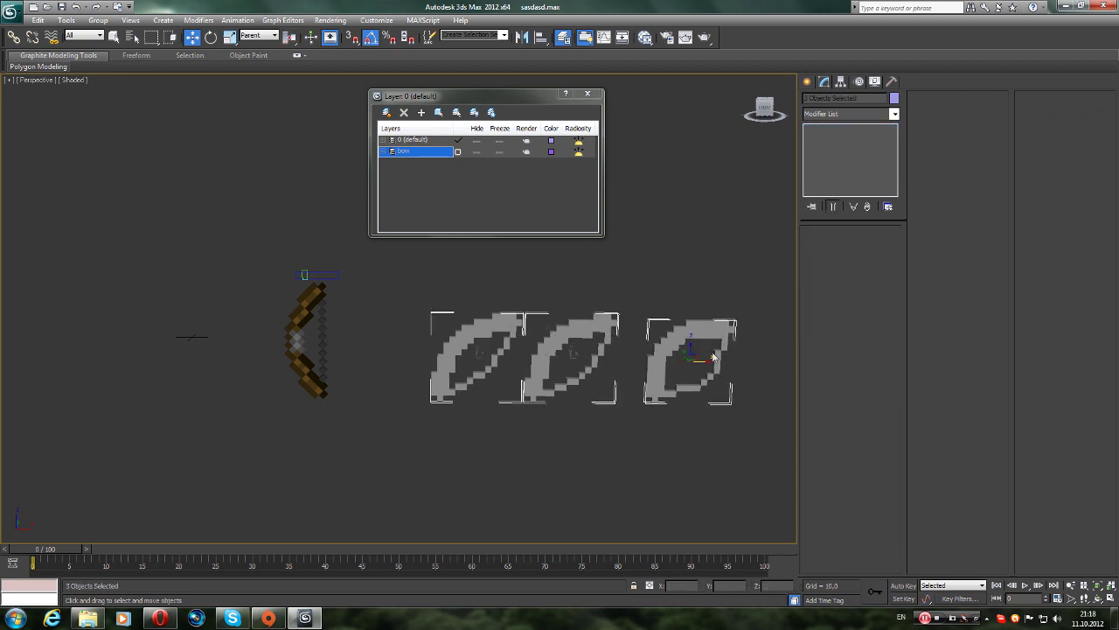
pyautogui.click(14, 36)
pyautogui.scroll(2, 169, 131)
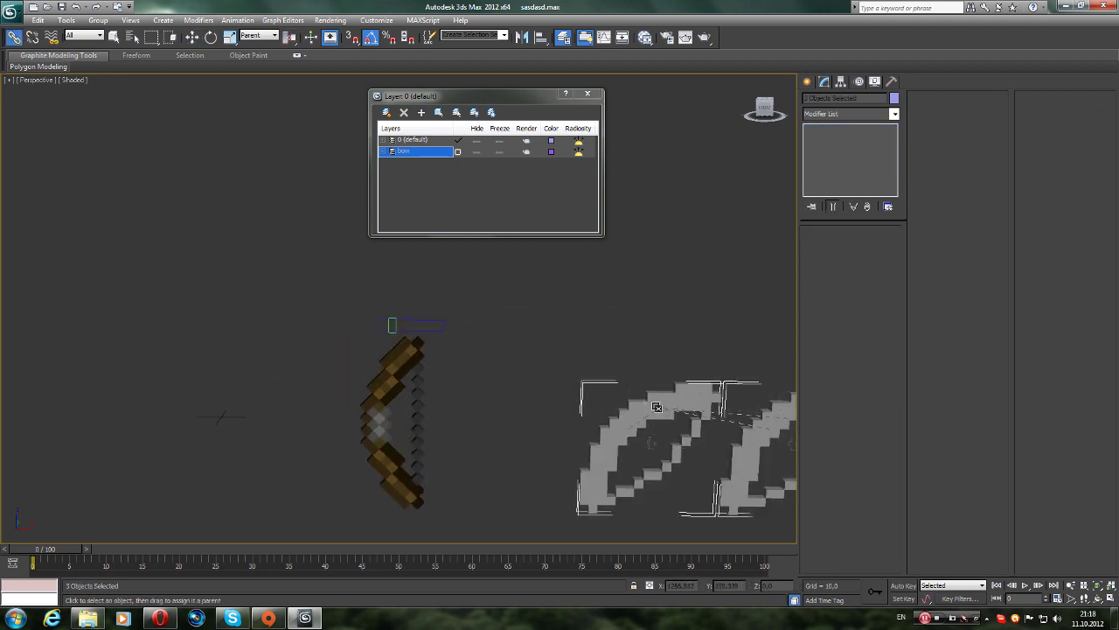
pyautogui.moveTo(666, 415); pyautogui.dragTo(445, 329)
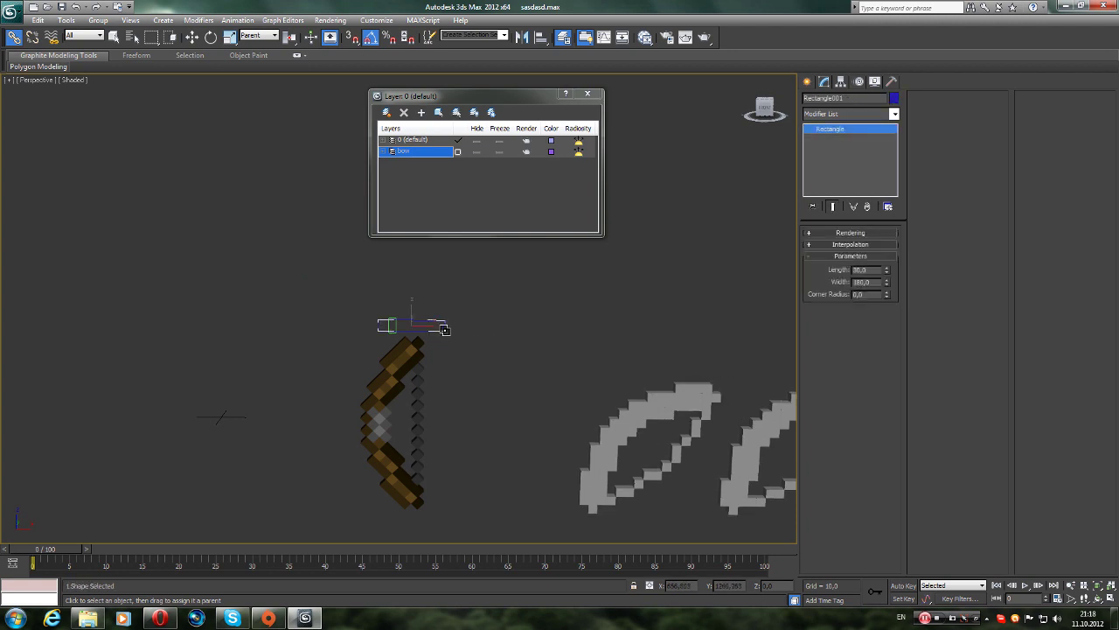
pyautogui.moveTo(400, 368); pyautogui.dragTo(401, 368)
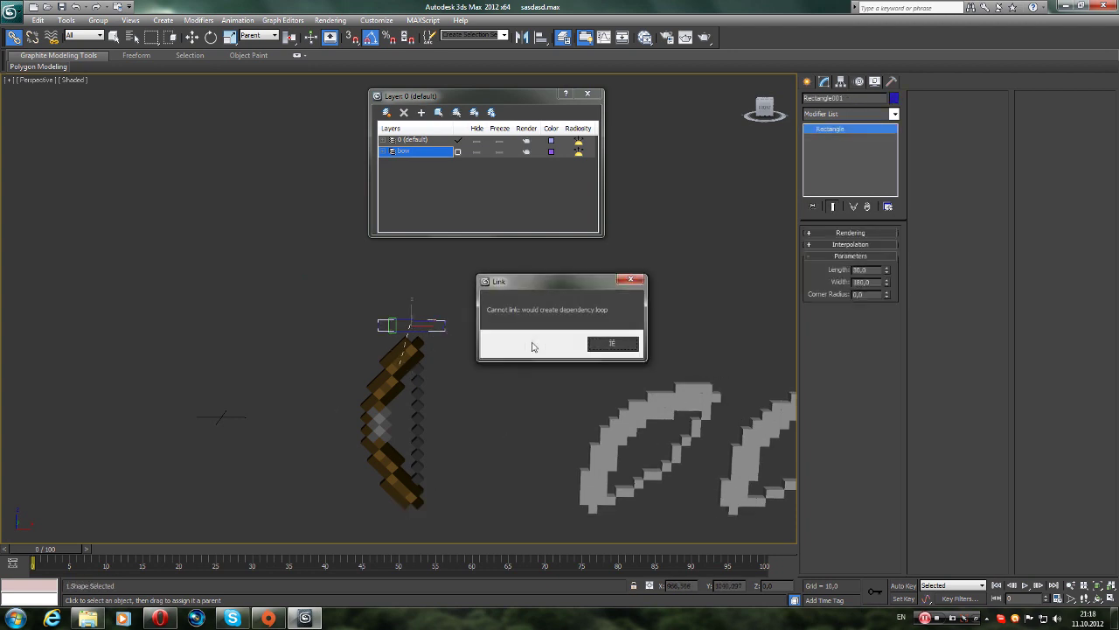
pyautogui.click(612, 343)
pyautogui.click(513, 335)
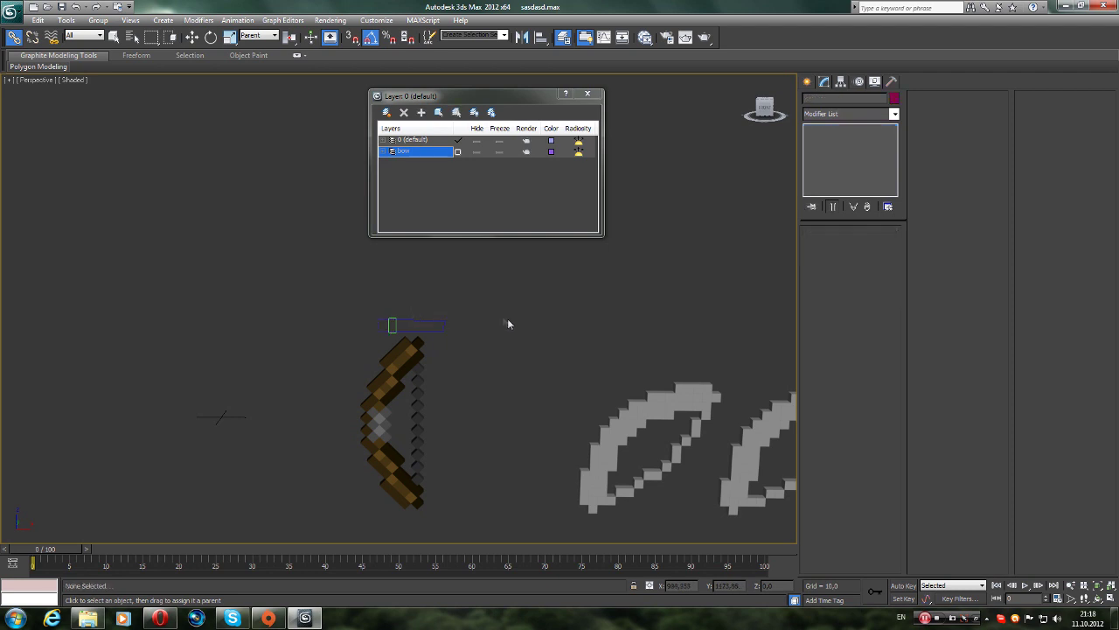
pyautogui.click(383, 374)
pyautogui.press('w')
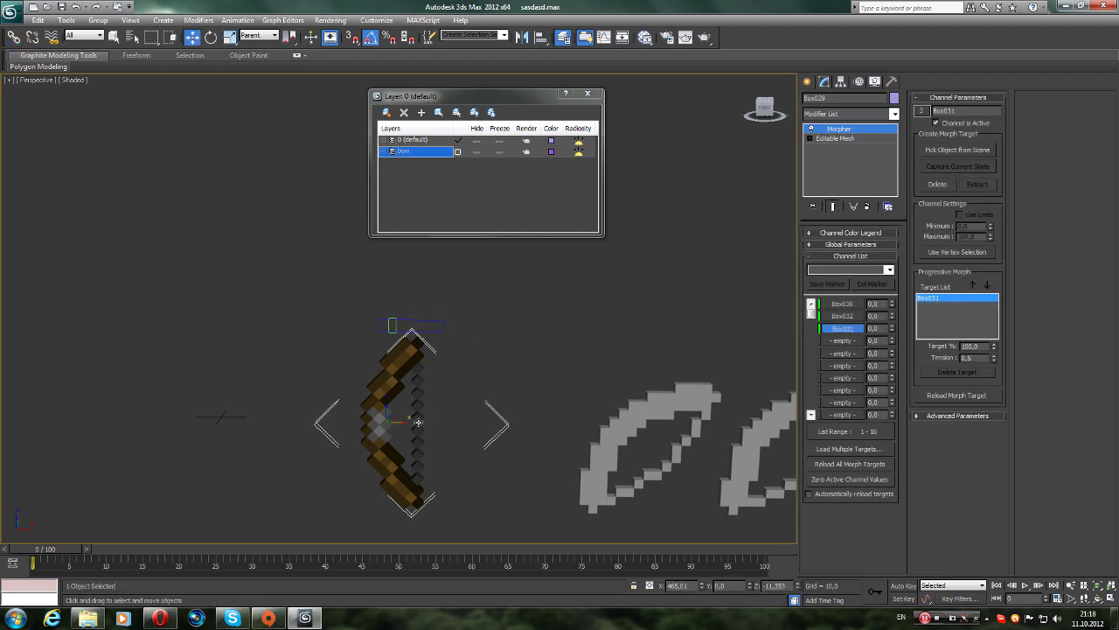
pyautogui.moveTo(404, 423); pyautogui.dragTo(495, 345)
pyautogui.rightClick(495, 345)
pyautogui.click(497, 350)
pyautogui.moveTo(628, 362); pyautogui.dragTo(514, 286, button='middle')
pyautogui.scroll(-1, 467, 327)
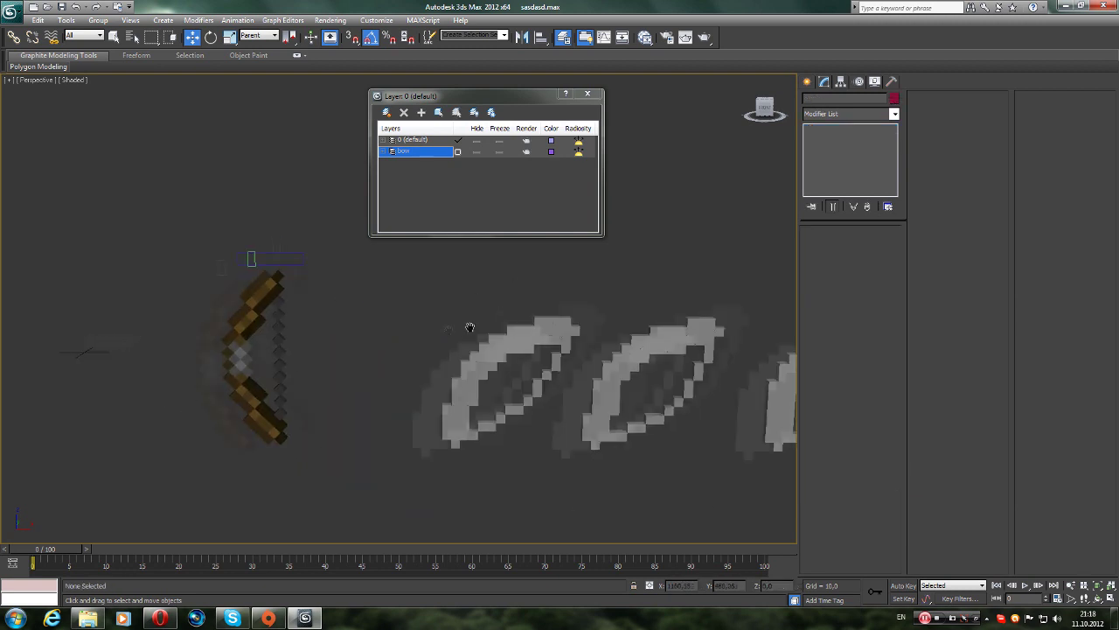
pyautogui.scroll(-2, 467, 327)
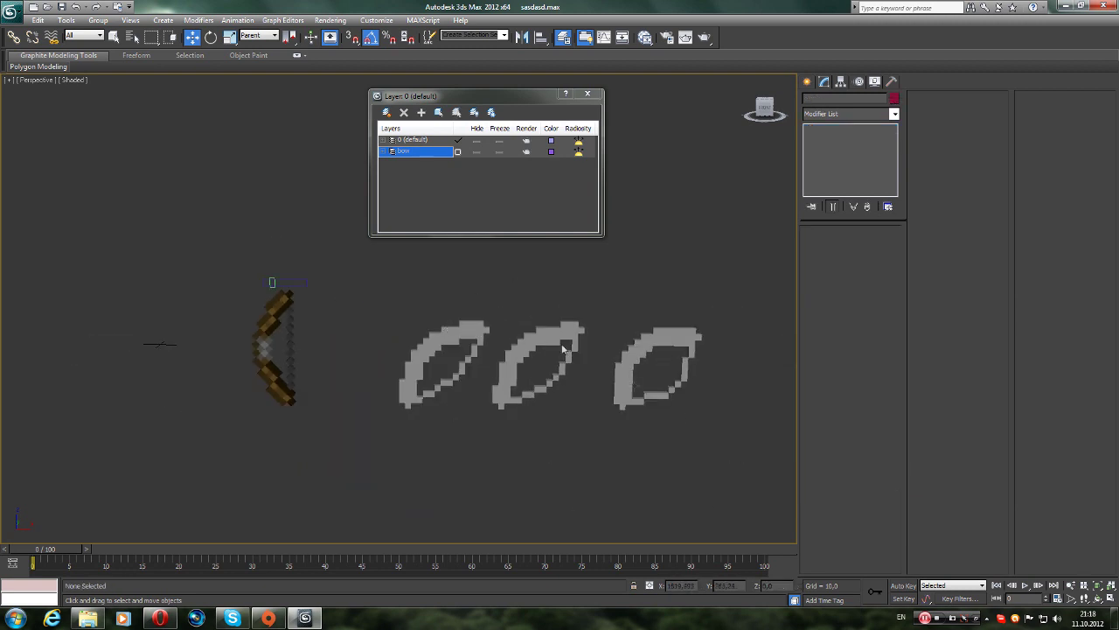
pyautogui.click(305, 285)
pyautogui.moveTo(638, 417); pyautogui.dragTo(662, 428, button='middle')
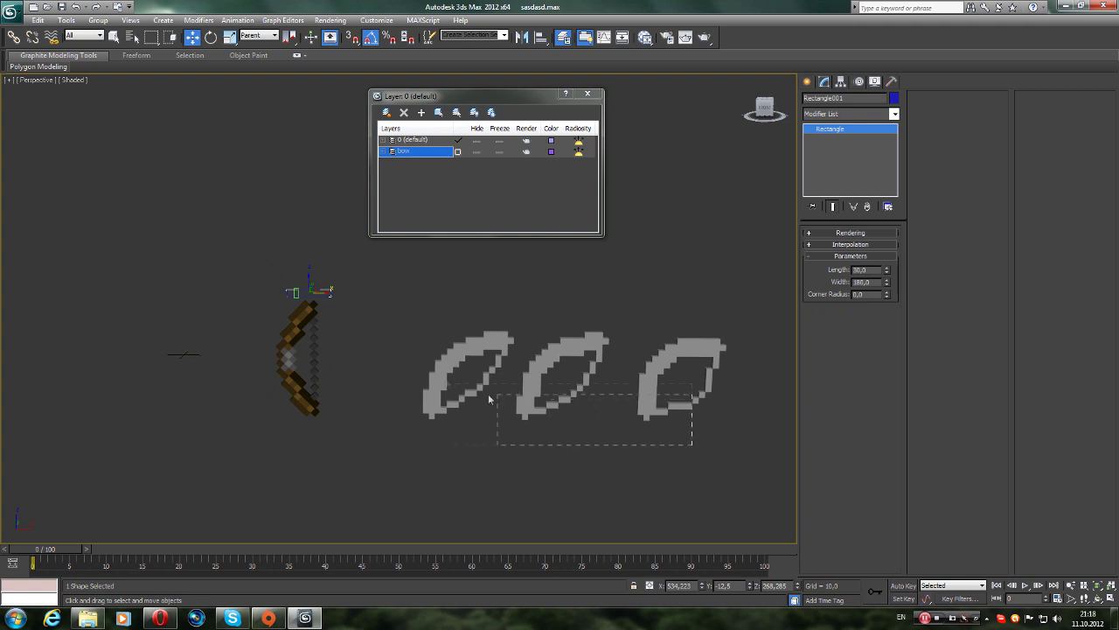
pyautogui.moveTo(490, 399); pyautogui.dragTo(422, 372)
pyautogui.moveTo(478, 308)
pyautogui.keyDown('alt'); pyautogui.mouseDown(button='middle')
pyautogui.moveTo(495, 313)
pyautogui.moveTo(411, 320)
pyautogui.mouseUp(button='middle'); pyautogui.keyUp('alt')
pyautogui.click(432, 323)
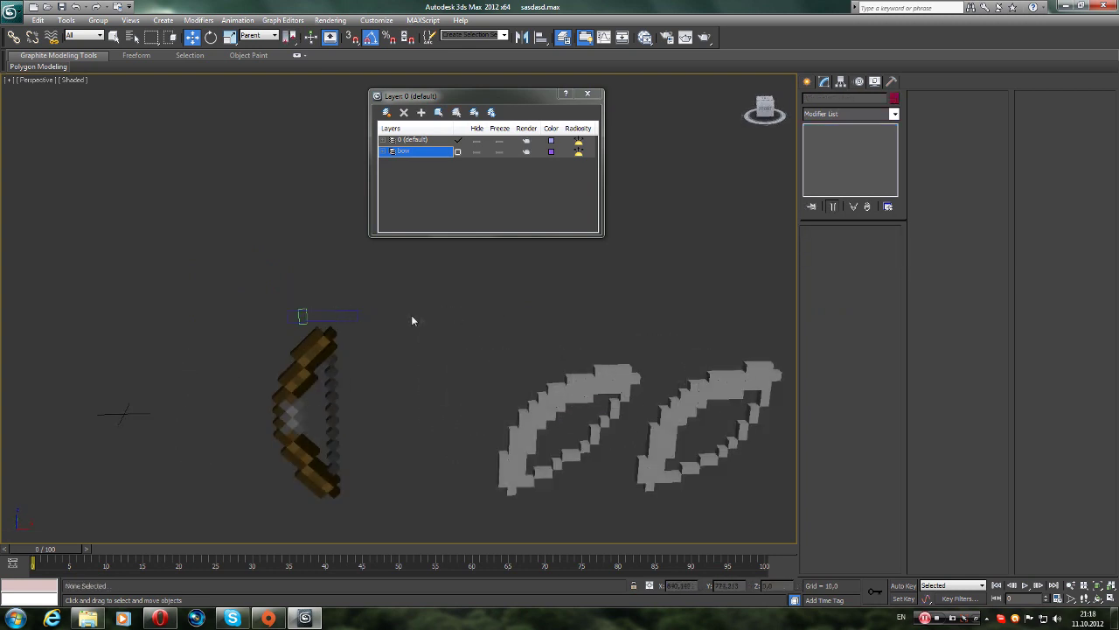
pyautogui.keyDown('alt'); pyautogui.moveTo(492, 351); pyautogui.dragTo(466, 348, button='middle'); pyautogui.keyUp('alt')
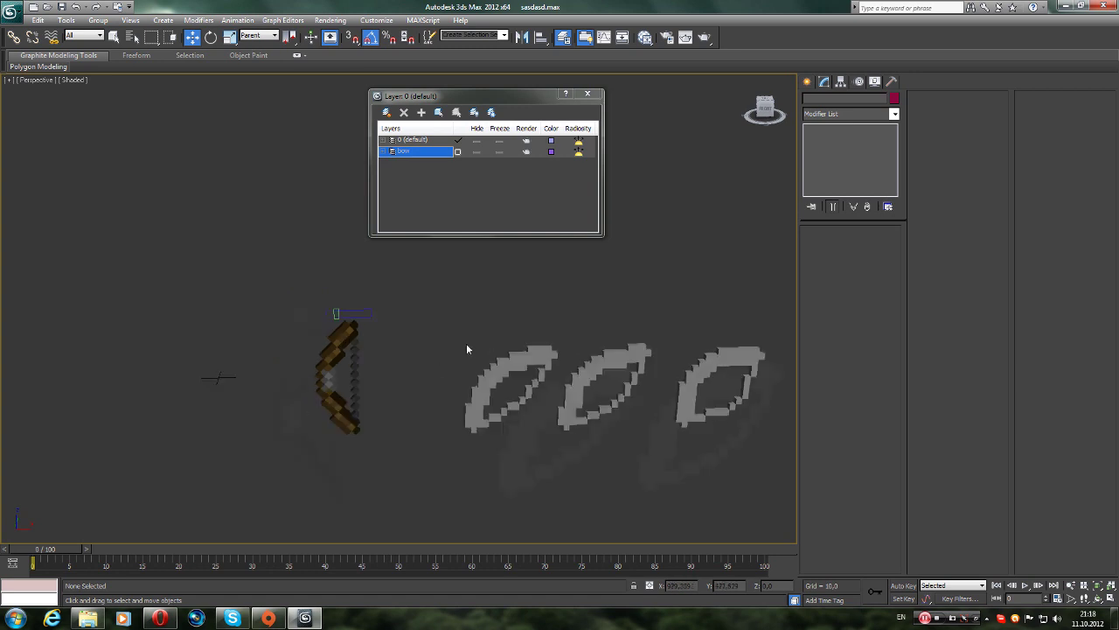
pyautogui.moveTo(478, 339); pyautogui.dragTo(779, 366)
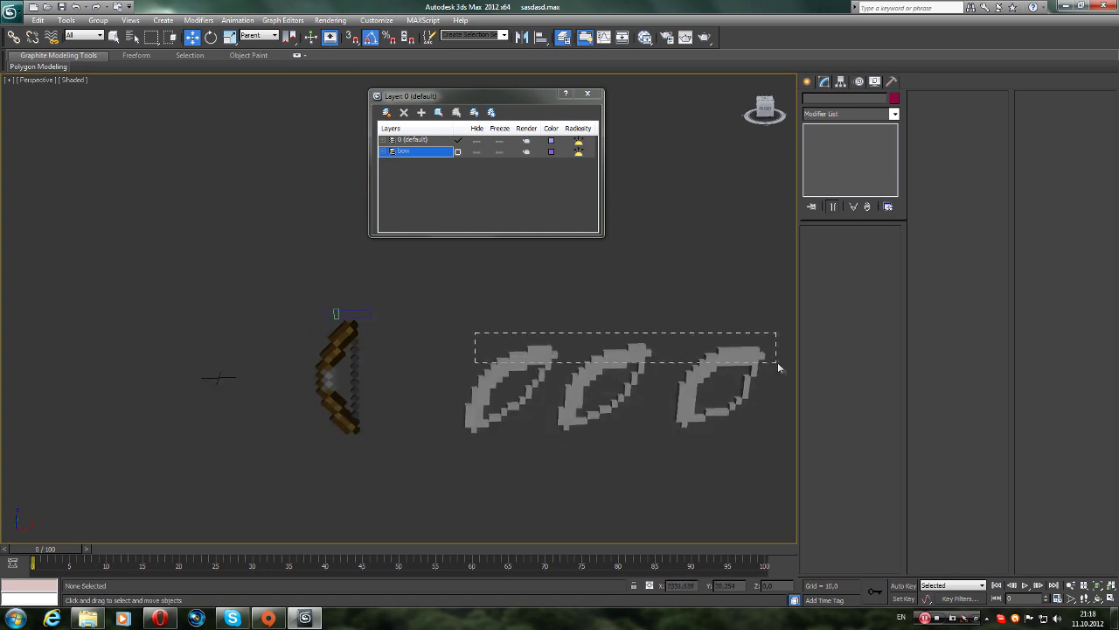
pyautogui.click(14, 36)
pyautogui.moveTo(481, 383); pyautogui.dragTo(329, 371)
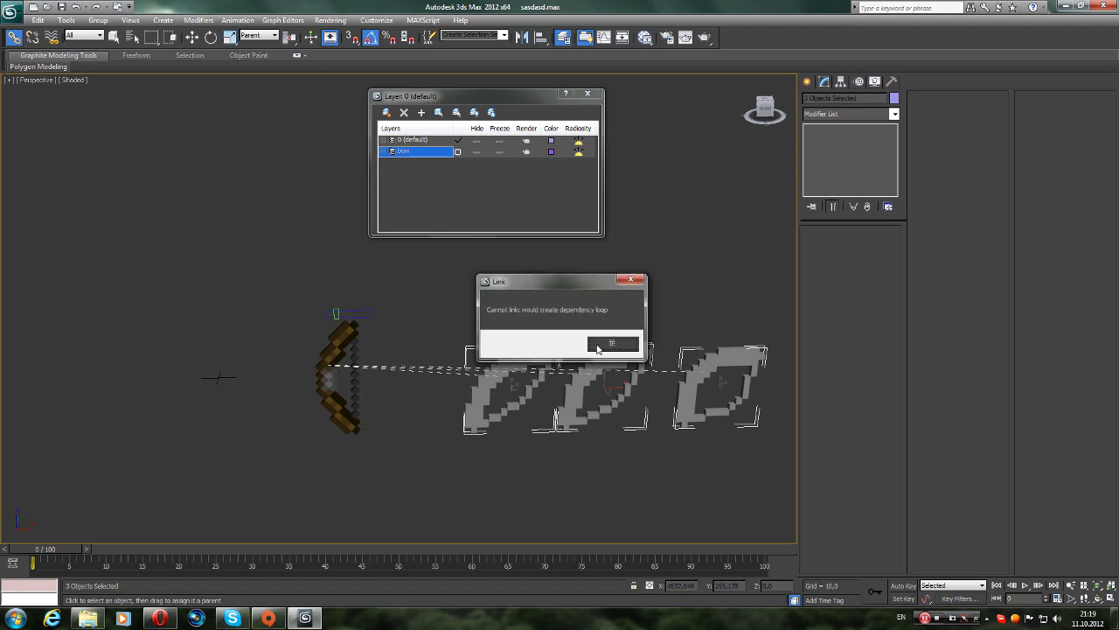
pyautogui.click(599, 348)
pyautogui.click(599, 342)
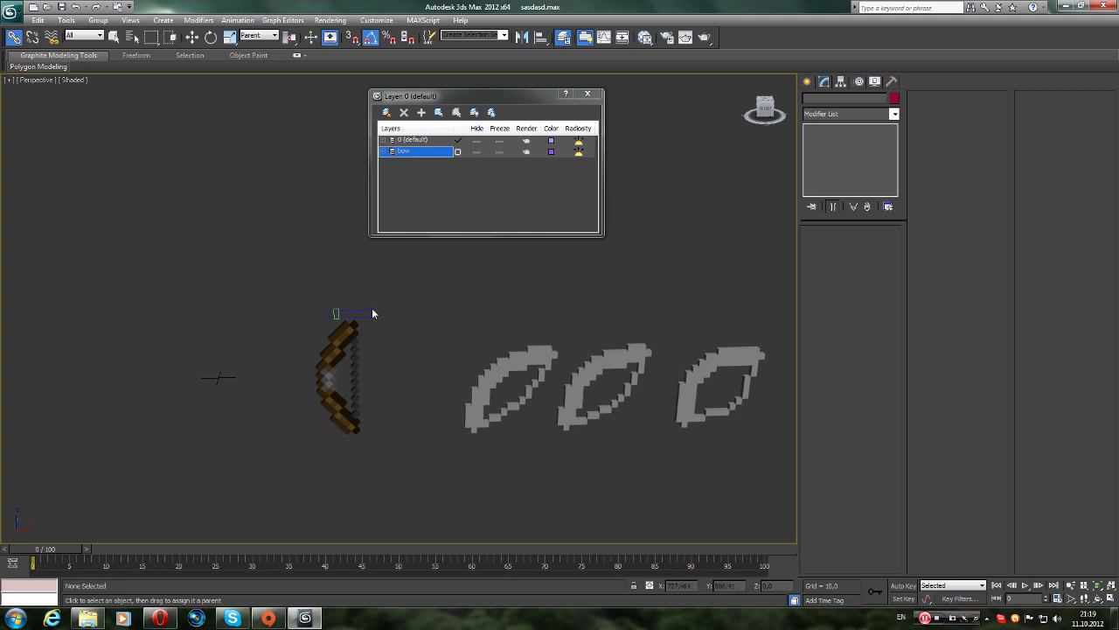
pyautogui.press('w')
# - Try linking the slider rectangle to the bow; the dependency-loop warning refuses it
pyautogui.click(371, 313)
pyautogui.press('z')
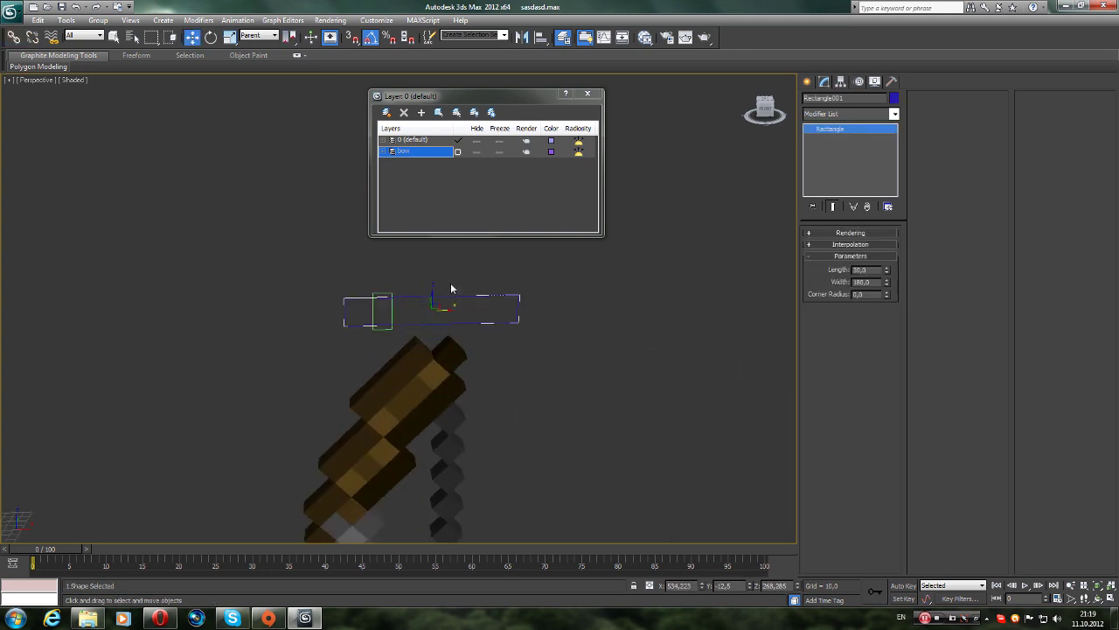
pyautogui.hotkey('shift', 'z')
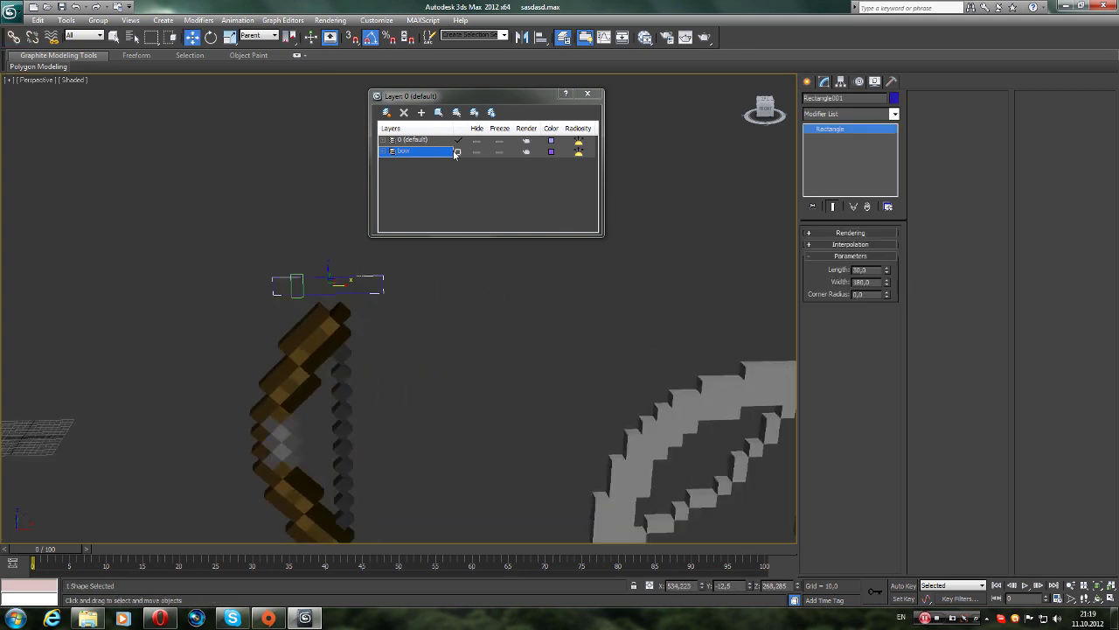
pyautogui.click(15, 40)
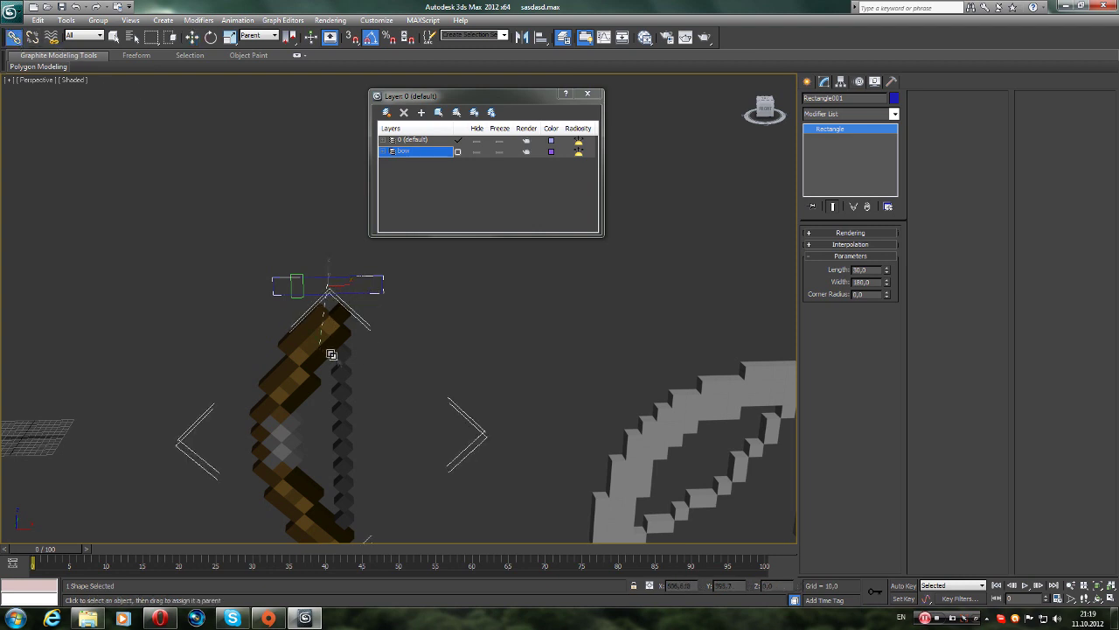
pyautogui.moveTo(375, 295); pyautogui.dragTo(322, 346)
pyautogui.click(608, 343)
# - Switch the Create panel to Standard Primitives and pick the Box tool
pyautogui.click(808, 81)
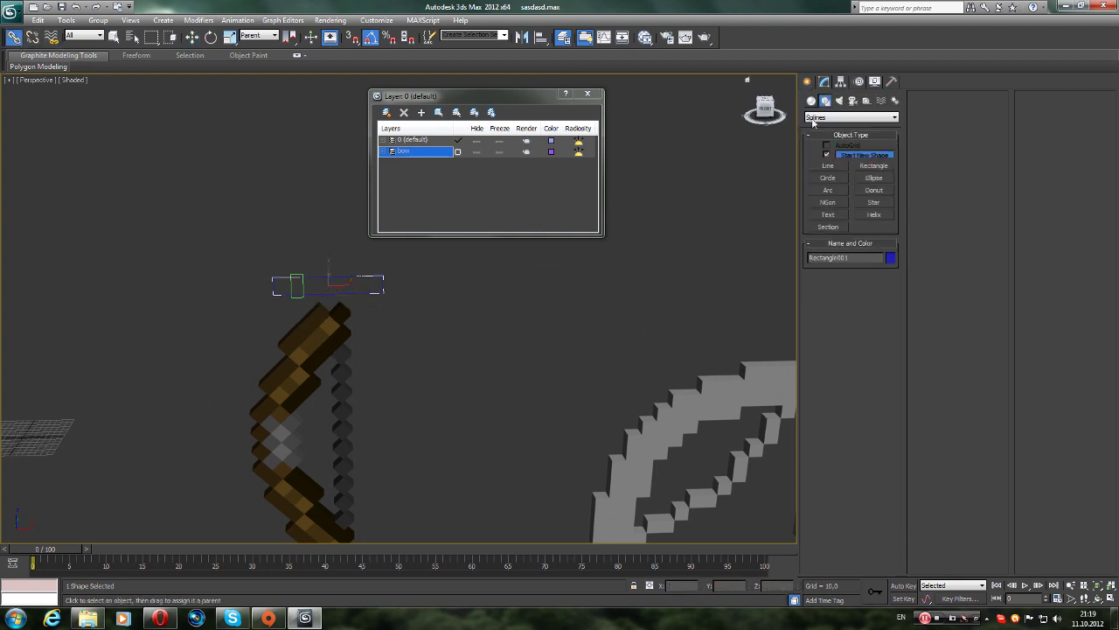
pyautogui.click(811, 100)
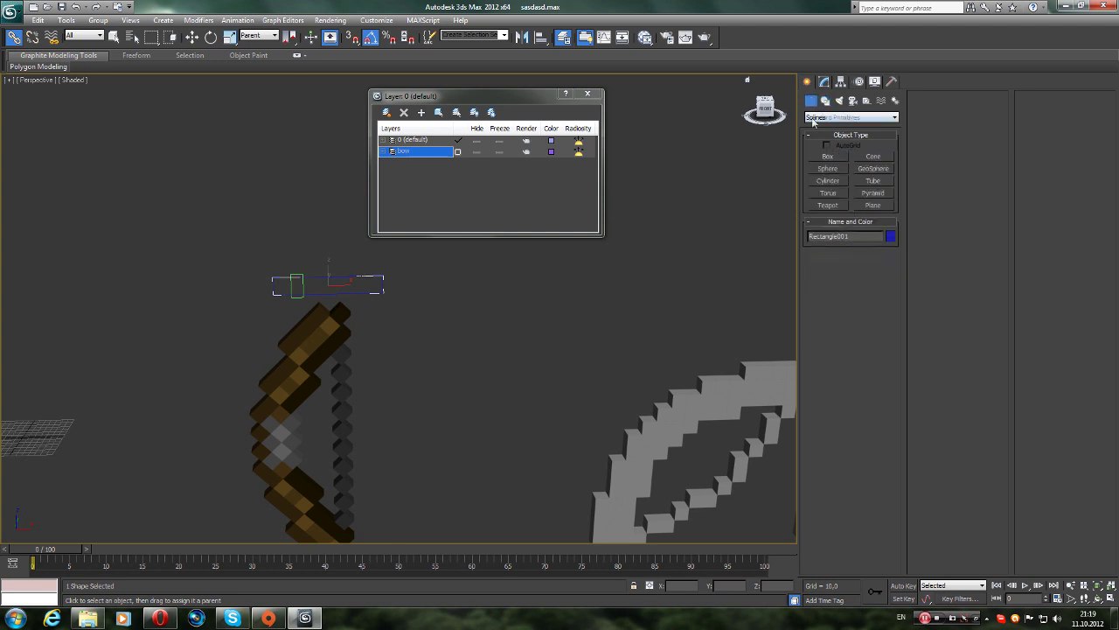
pyautogui.click(848, 118)
pyautogui.click(830, 125)
pyautogui.click(828, 156)
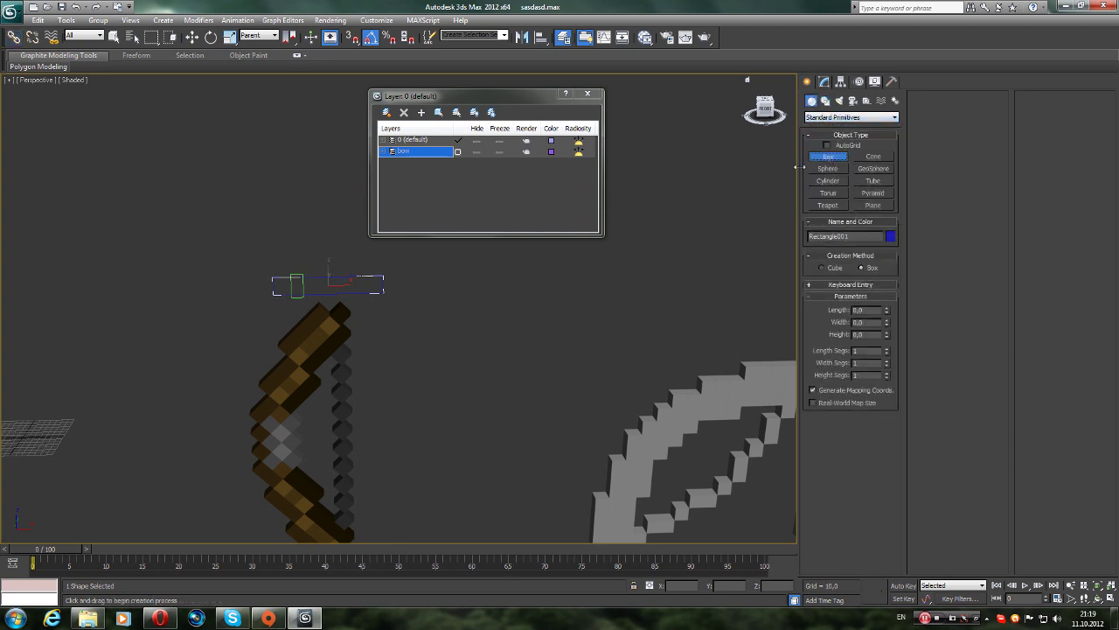
pyautogui.scroll(-3, 460, 217)
pyautogui.moveTo(432, 245)
pyautogui.mouseDown(button='middle')
pyautogui.moveTo(376, 313)
pyautogui.moveTo(393, 308)
pyautogui.mouseUp(button='middle')
pyautogui.rightClick(376, 313)
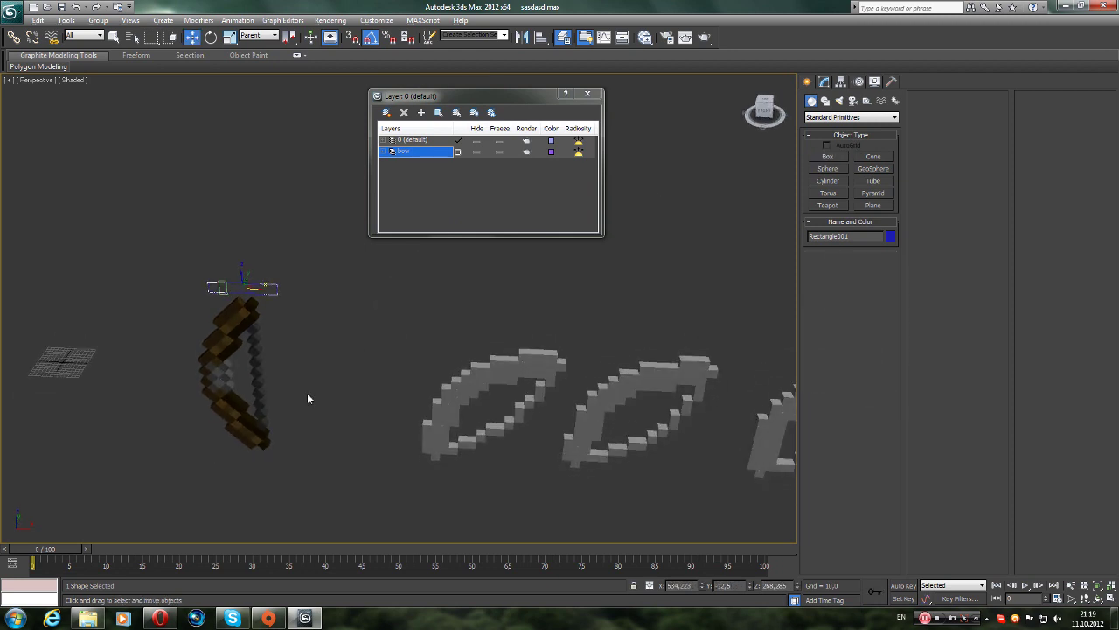
# - Draw a small teal box, Box033, beside the bow
pyautogui.click(826, 156)
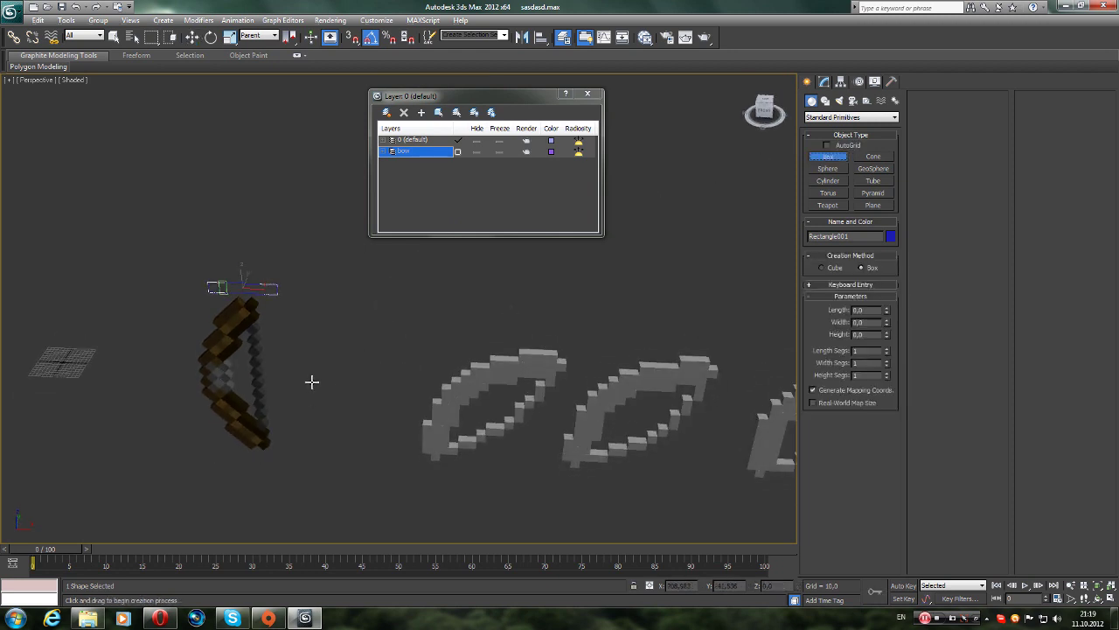
pyautogui.moveTo(312, 382); pyautogui.dragTo(316, 388)
pyautogui.rightClick(350, 379)
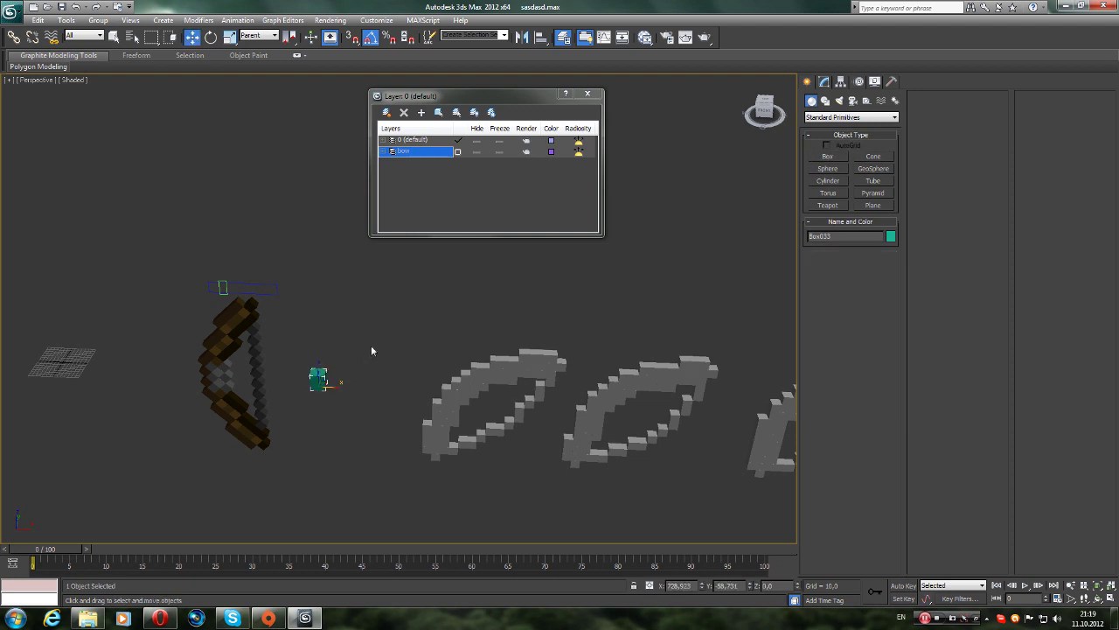
pyautogui.keyDown('alt'); pyautogui.moveTo(371, 345); pyautogui.dragTo(376, 343, button='middle'); pyautogui.keyUp('alt')
pyautogui.keyDown('alt'); pyautogui.moveTo(298, 298); pyautogui.dragTo(299, 309, button='middle'); pyautogui.keyUp('alt')
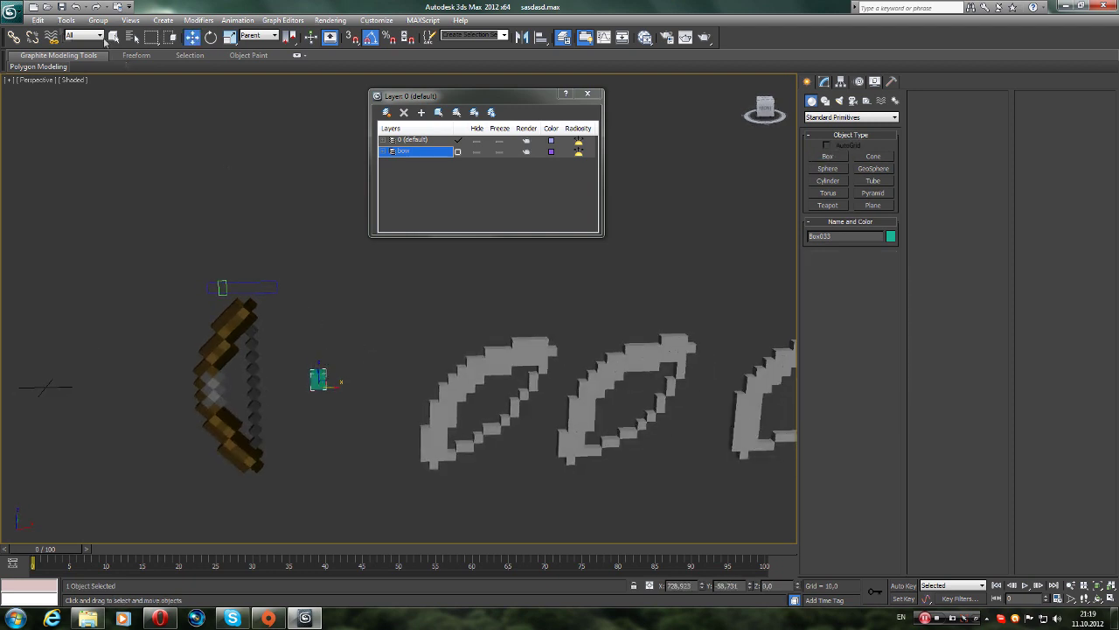
# - Link the slider rectangle Rectangle001 to the teal box
pyautogui.click(14, 37)
pyautogui.click(261, 289)
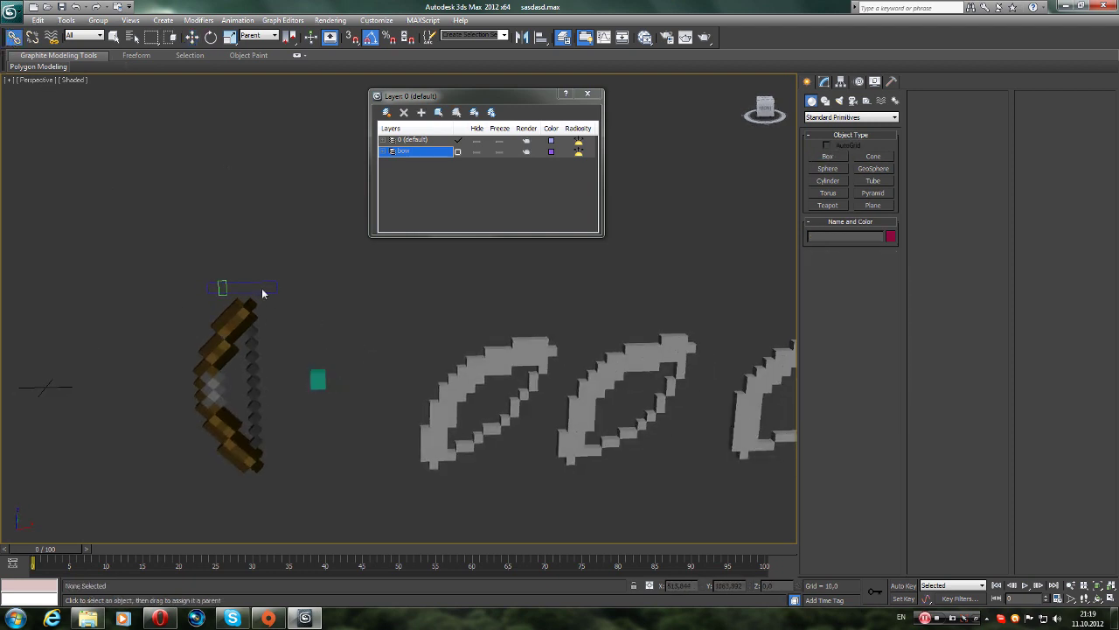
pyautogui.moveTo(309, 333); pyautogui.dragTo(326, 381)
# - Try linking the teal box to the bow; dismiss the dependency-loop warning
pyautogui.press('w')
pyautogui.click(318, 379)
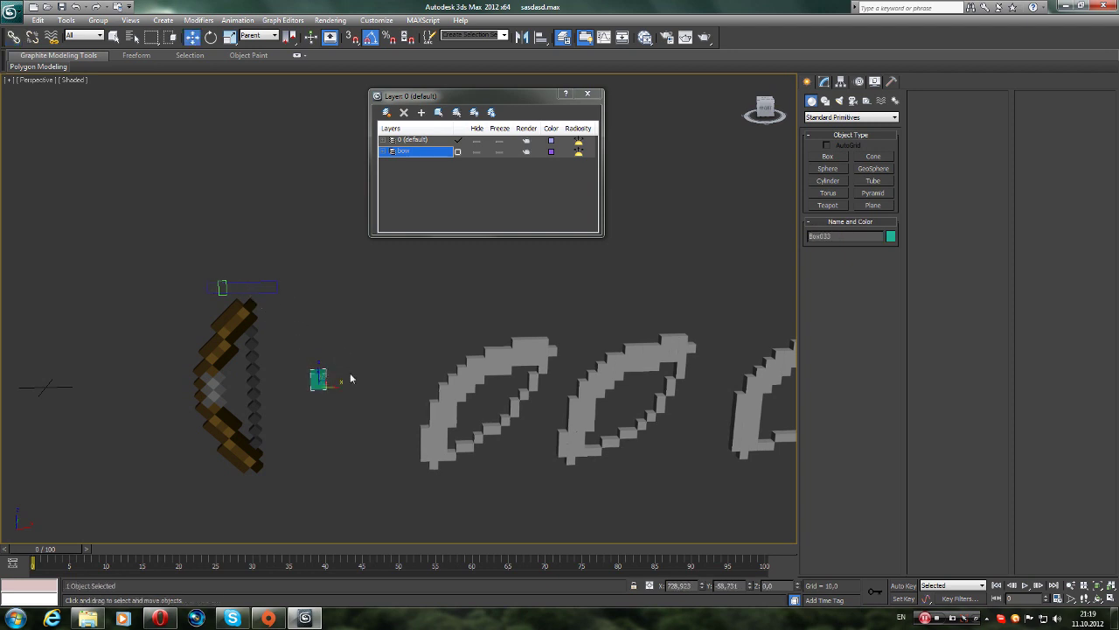
pyautogui.click(14, 36)
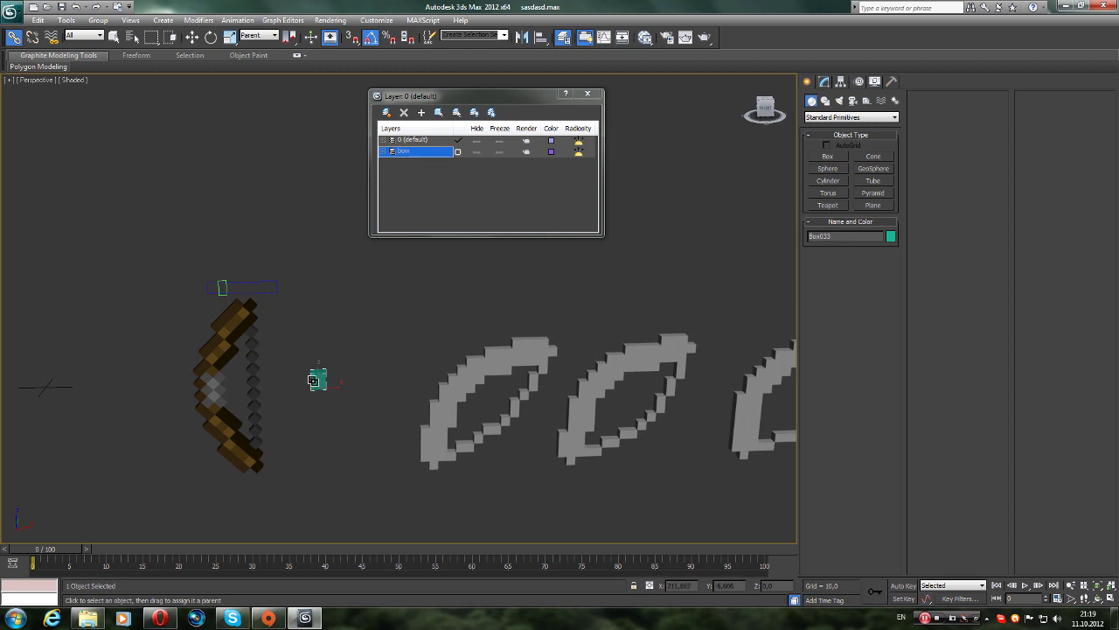
pyautogui.moveTo(319, 379); pyautogui.dragTo(219, 385)
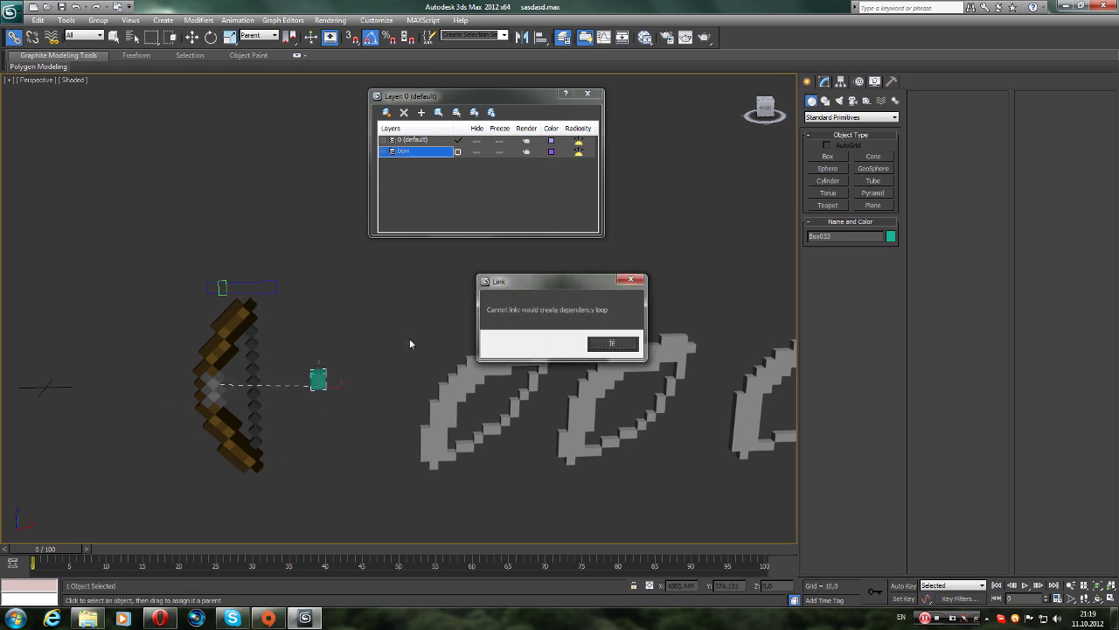
pyautogui.click(602, 341)
pyautogui.click(824, 81)
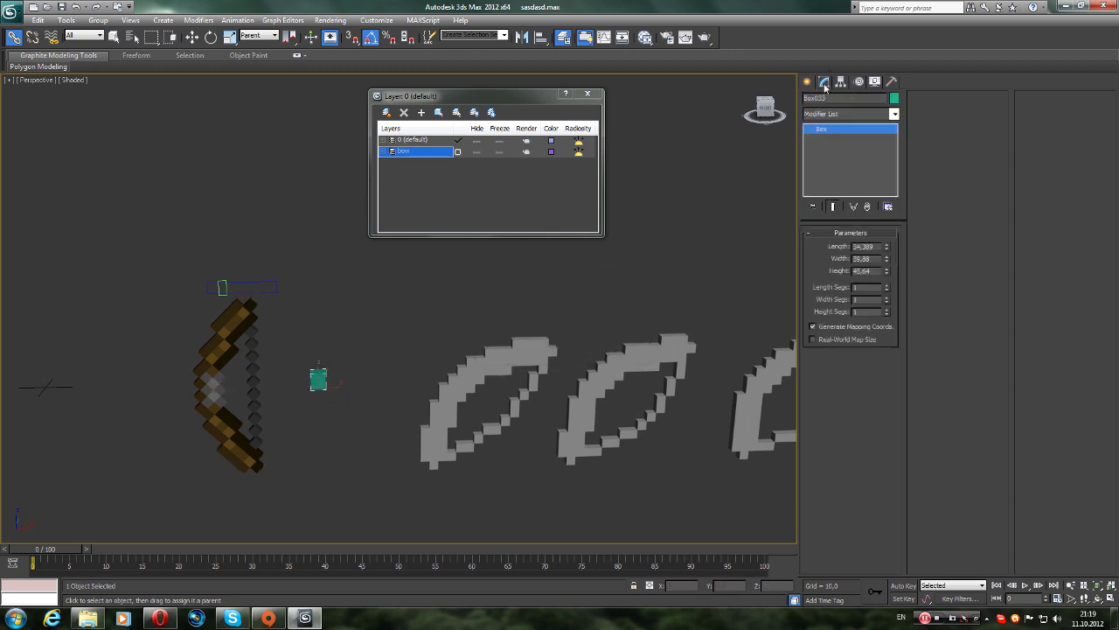
# - Select the bow, then the teal box, and undo back to the bow selection
pyautogui.press('w')
pyautogui.click(210, 360)
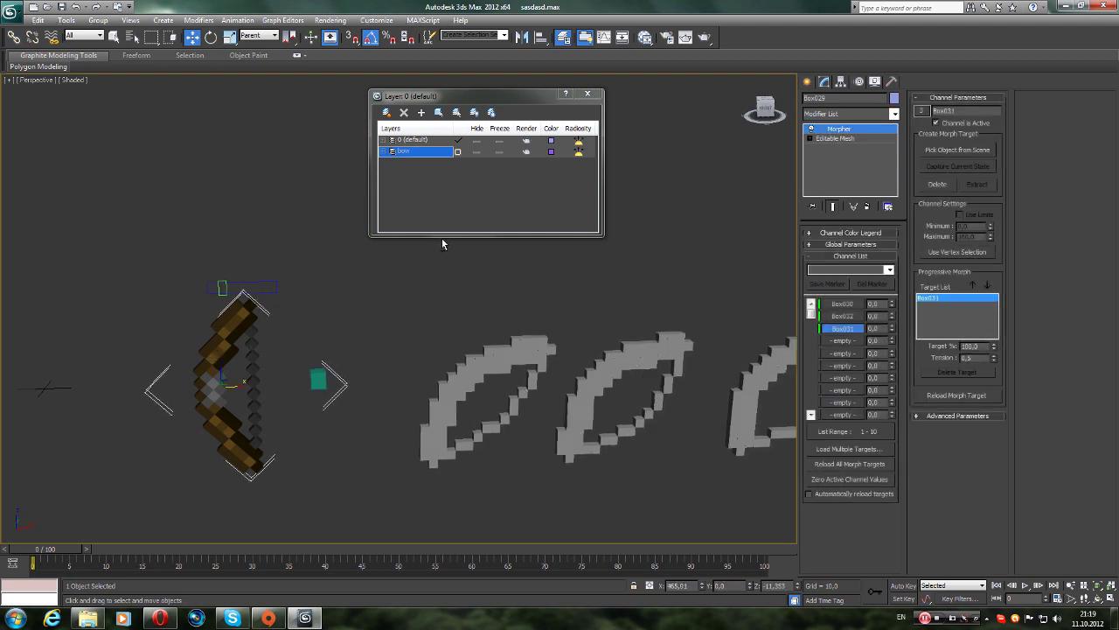
pyautogui.click(311, 382)
pyautogui.hotkey('ctrl', 'z')
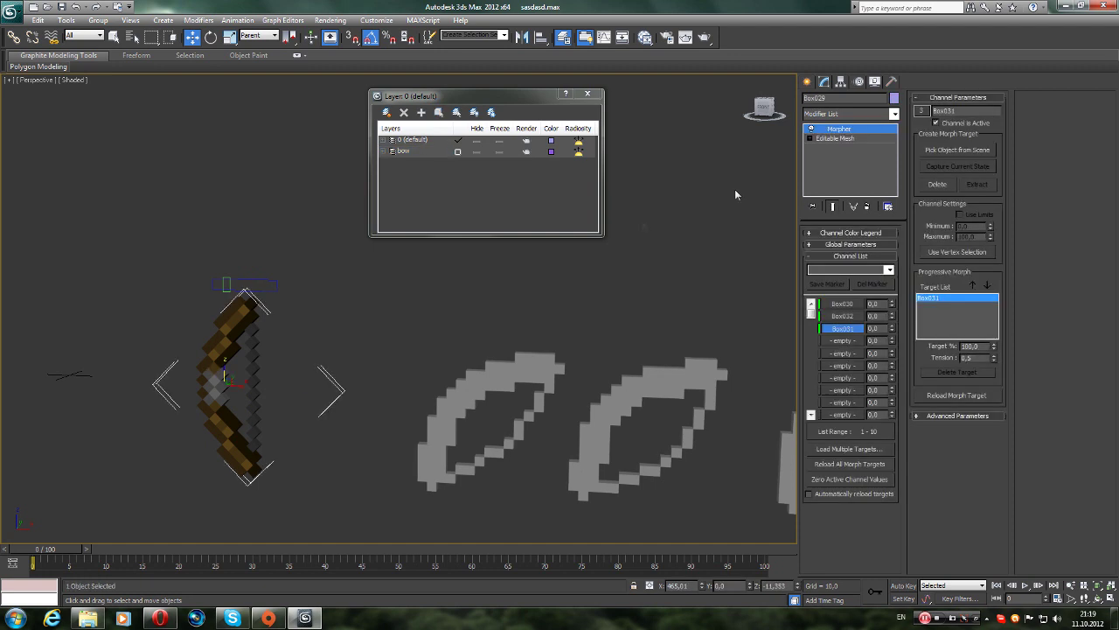
# - Close the Layer Manager, pan the view left, and cycle through Create, Modify and Hierarchy panels
pyautogui.click(587, 94)
pyautogui.moveTo(628, 162); pyautogui.dragTo(514, 173, button='middle')
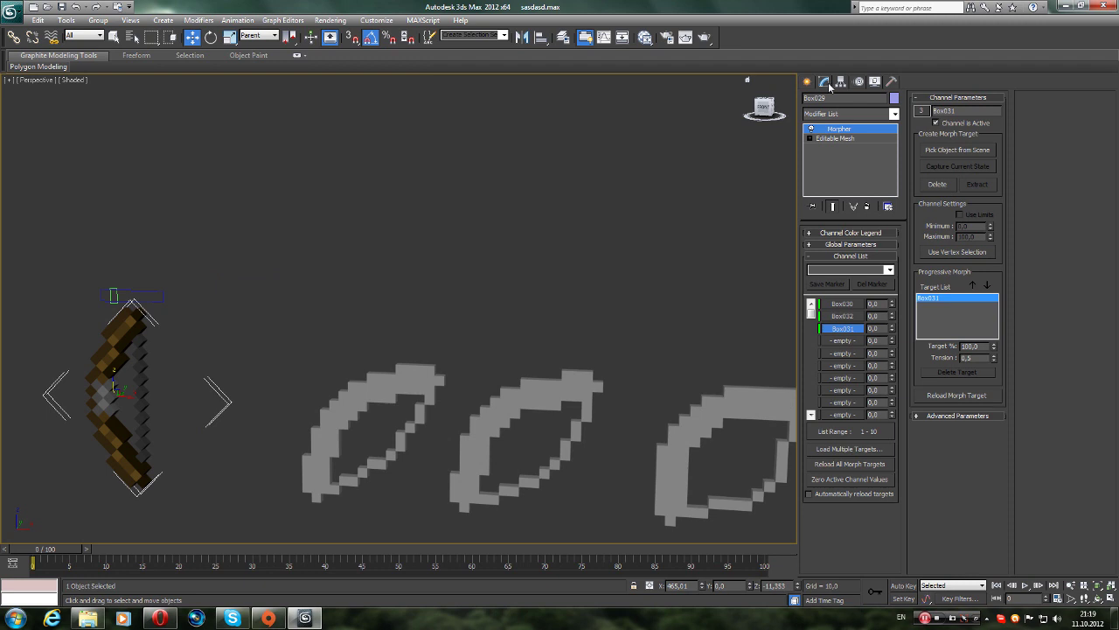
pyautogui.click(808, 81)
pyautogui.click(824, 81)
pyautogui.click(840, 81)
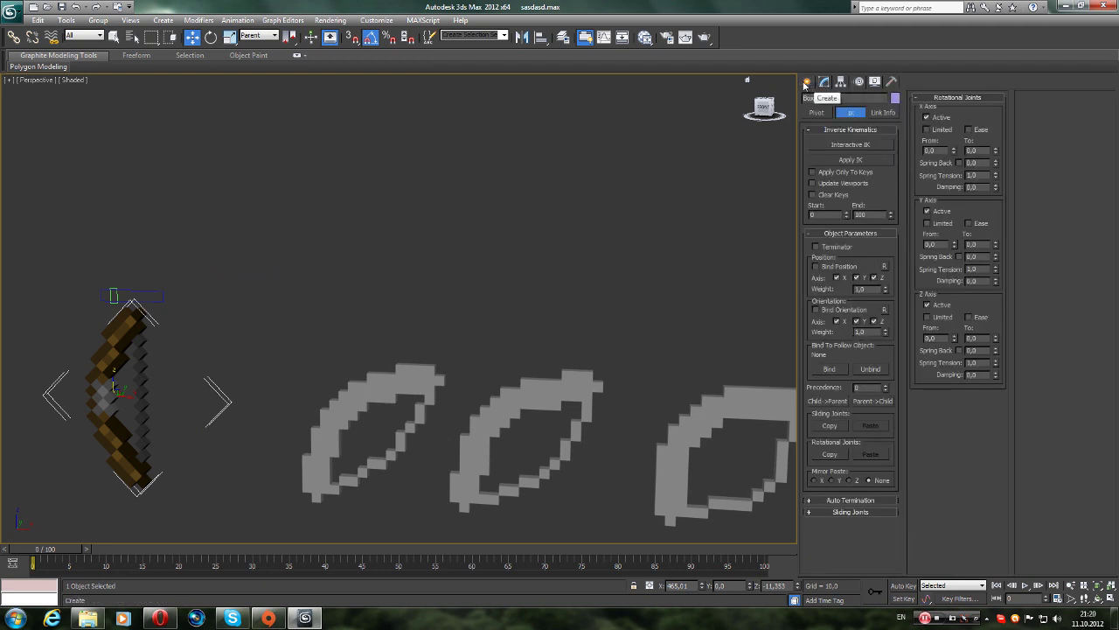
pyautogui.click(805, 83)
# - Link the textured bow to the rectangle slider Rectangle001 as its parent
pyautogui.scroll(-2, 579, 167)
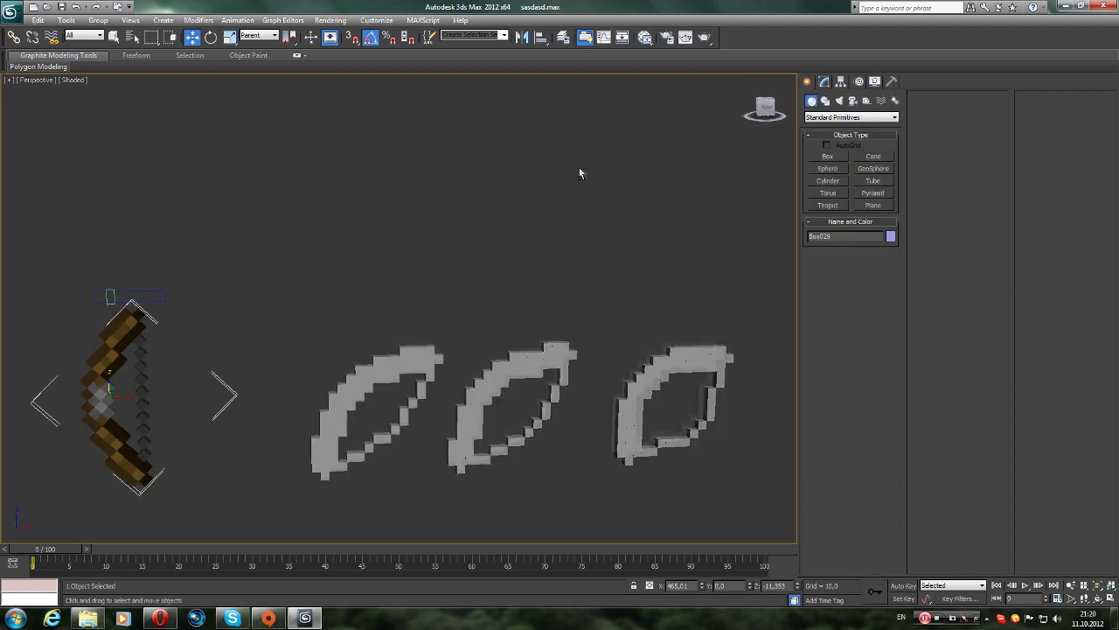
pyautogui.scroll(-2, 496, 270)
pyautogui.scroll(3, 496, 271)
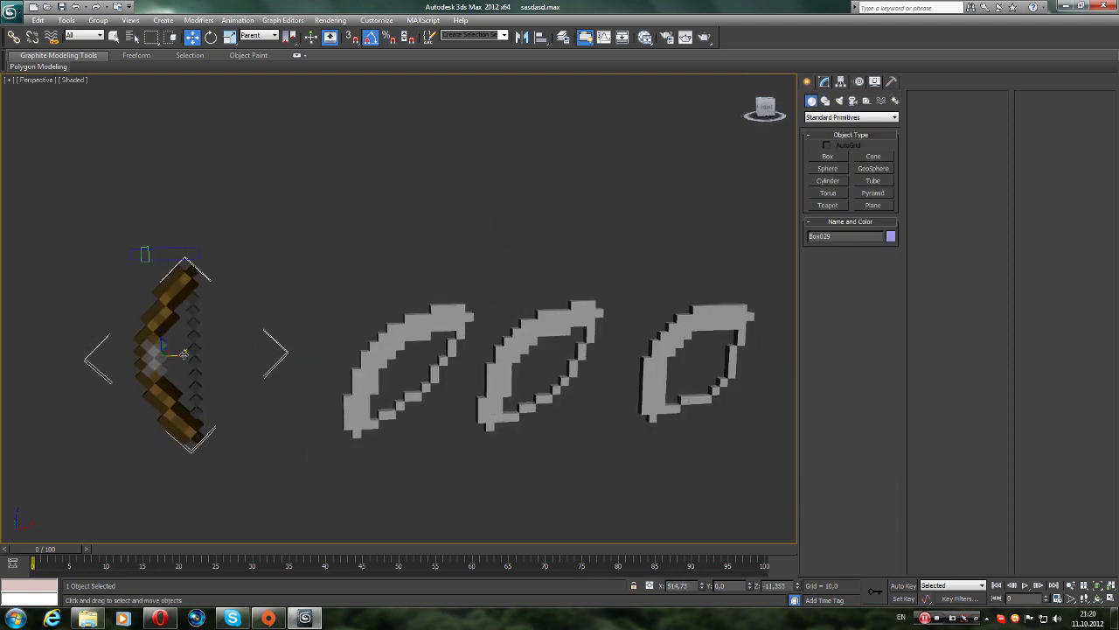
pyautogui.moveTo(225, 313)
pyautogui.mouseDown(button='middle')
pyautogui.moveTo(299, 314)
pyautogui.moveTo(332, 347)
pyautogui.mouseUp(button='middle')
pyautogui.scroll(2, 332, 347)
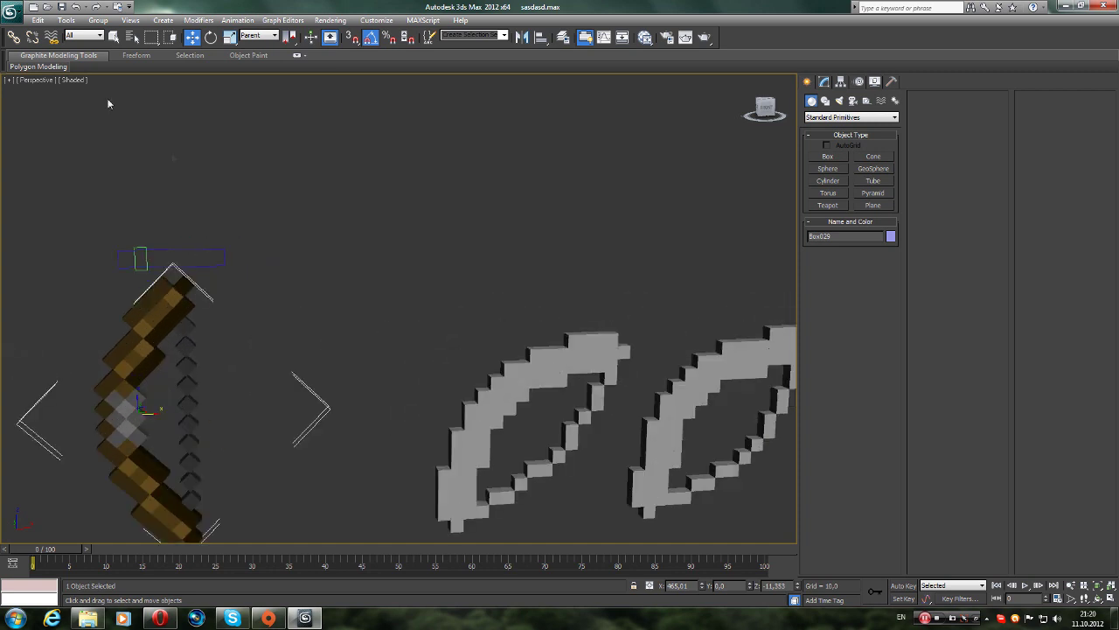
pyautogui.click(14, 36)
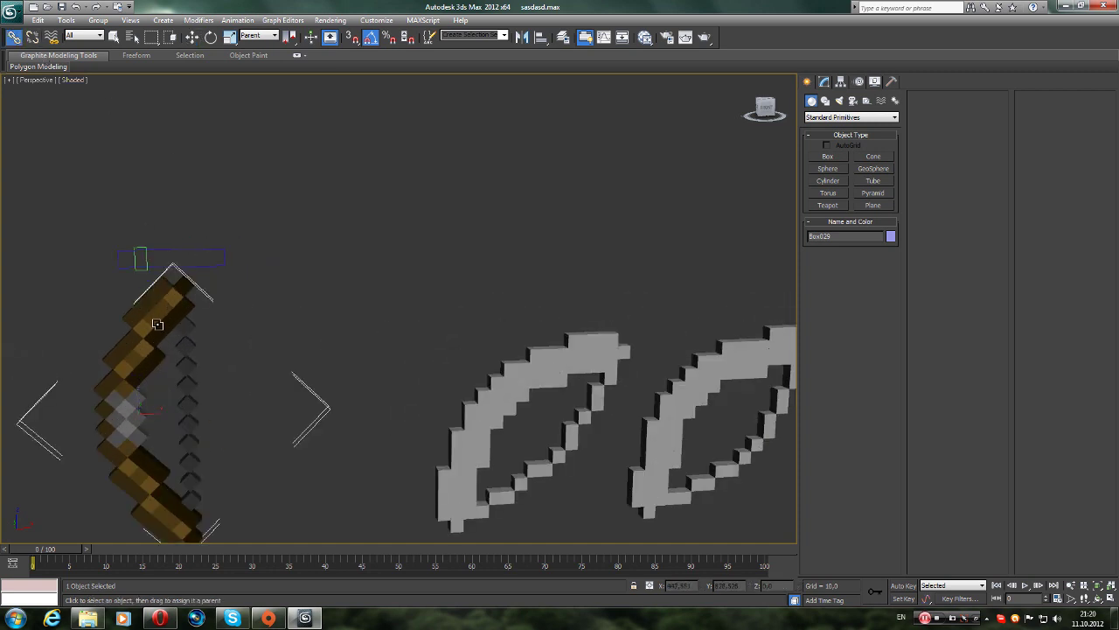
pyautogui.moveTo(155, 327); pyautogui.dragTo(301, 238, button='middle')
pyautogui.moveTo(216, 294); pyautogui.dragTo(196, 289)
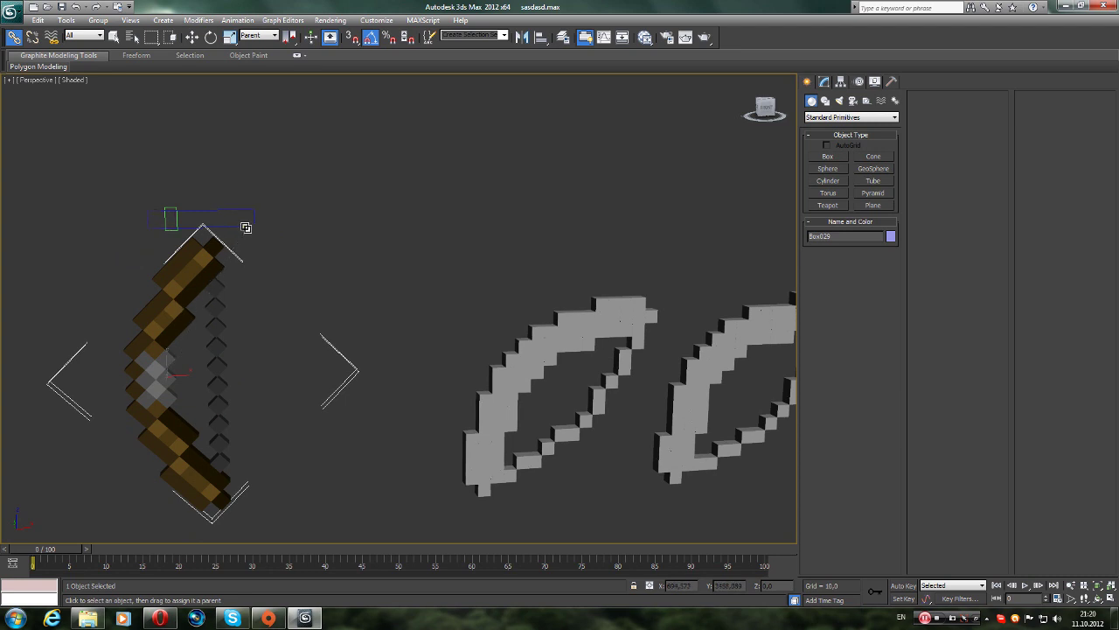
# - Try parenting the rectangle slider to a grey morph-target bow
pyautogui.press('w')
pyautogui.click(260, 254)
pyautogui.click(229, 213)
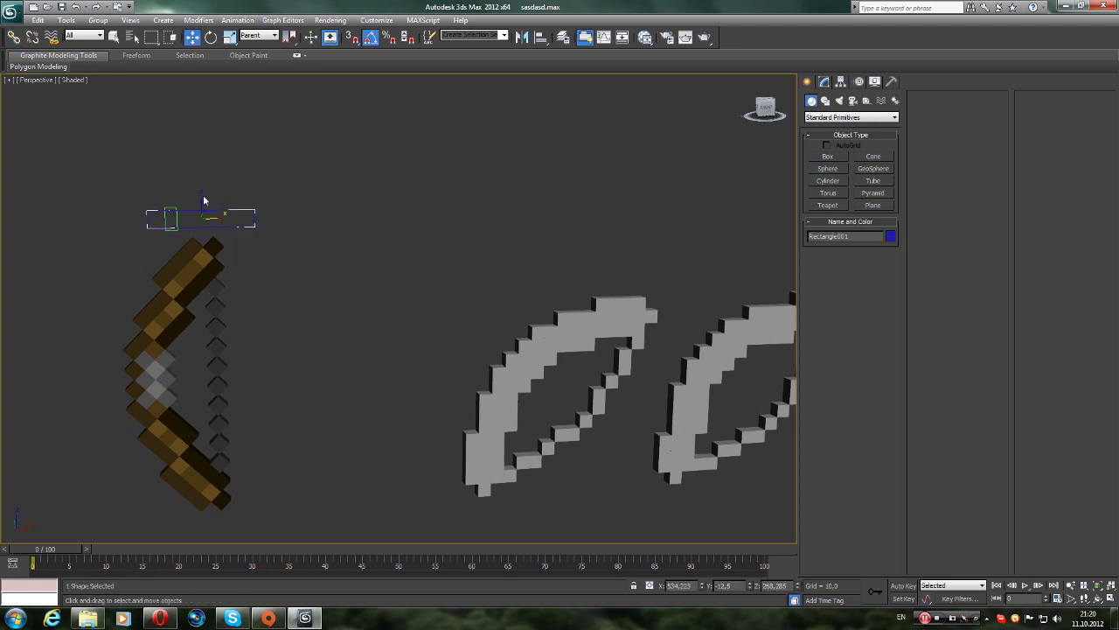
pyautogui.press('l')
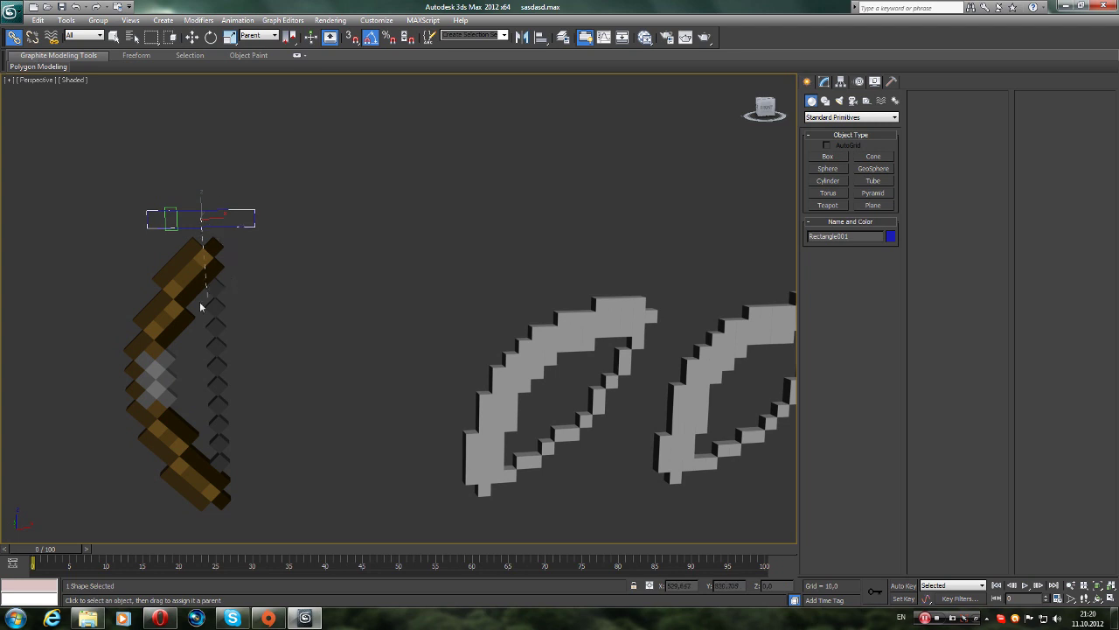
pyautogui.moveTo(200, 306); pyautogui.dragTo(614, 341)
pyautogui.click(612, 342)
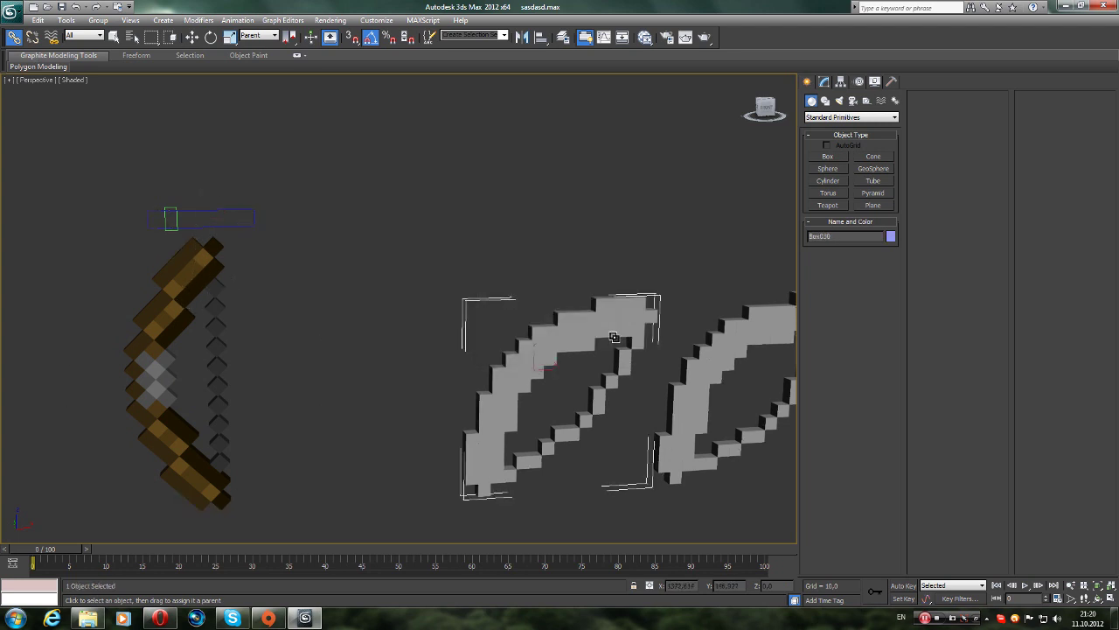
# - Test-move the textured bow upward and cancel so it snaps back
pyautogui.press('w')
pyautogui.click(288, 272)
pyautogui.click(171, 278)
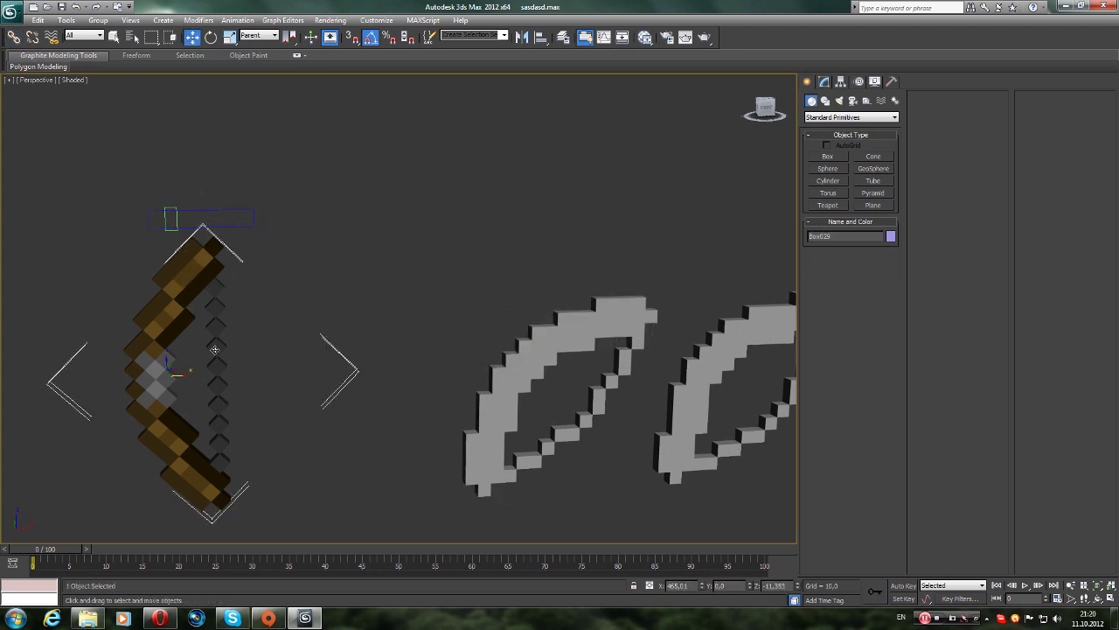
pyautogui.moveTo(214, 350); pyautogui.dragTo(251, 222)
pyautogui.rightClick(251, 222)
# - Try making the bow the rectangle's parent, dismiss the loop warning, then select the slider handle
pyautogui.click(231, 228)
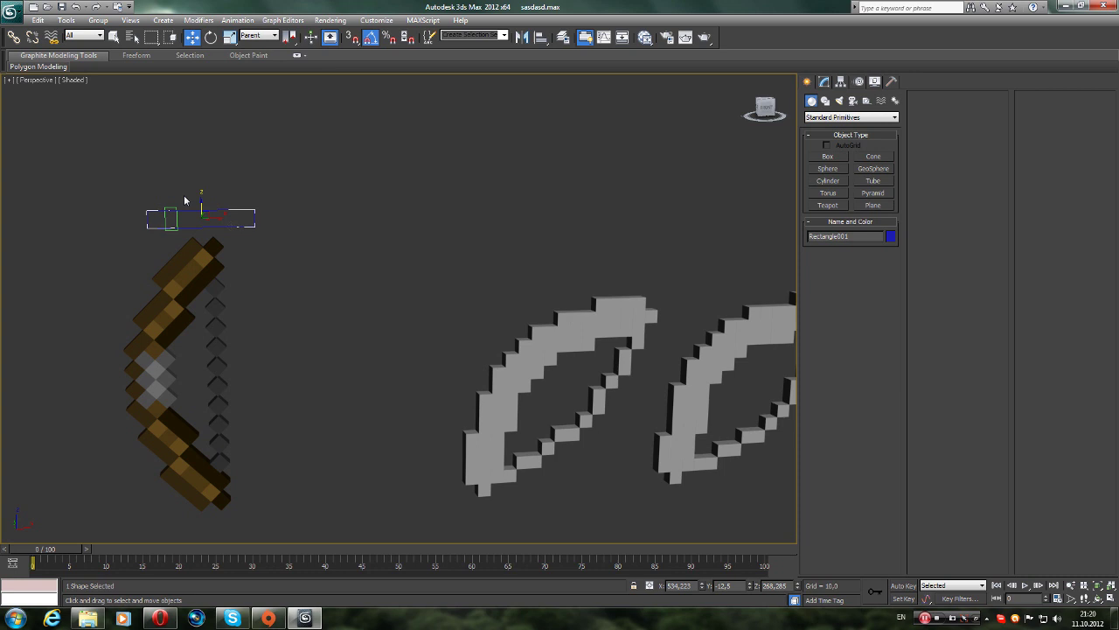
pyautogui.click(14, 38)
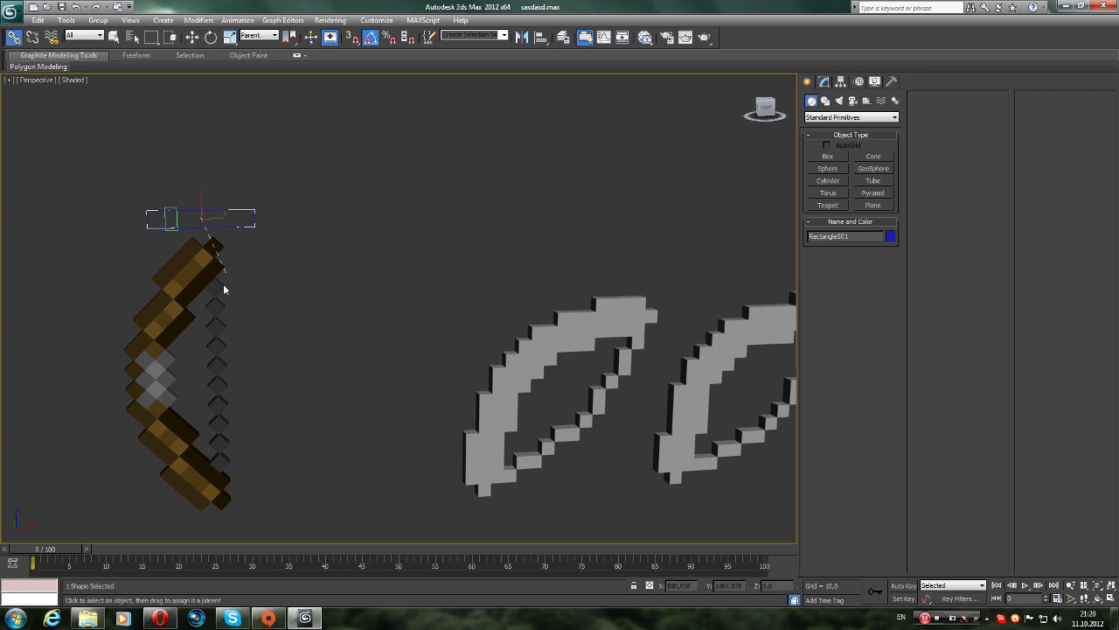
pyautogui.moveTo(148, 325); pyautogui.dragTo(156, 326)
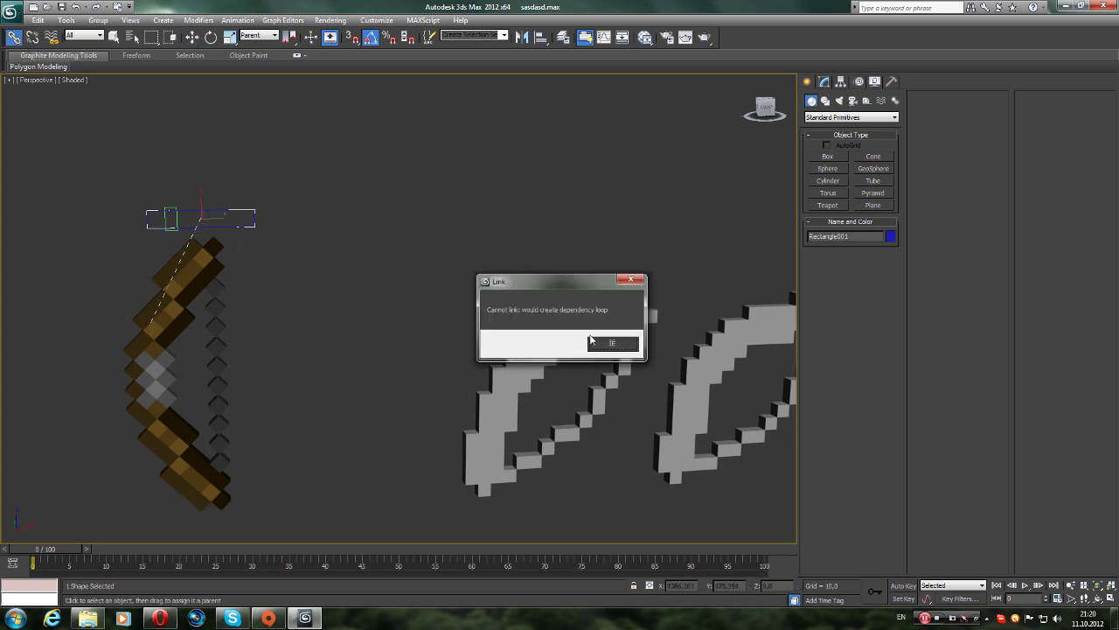
pyautogui.click(603, 342)
pyautogui.click(263, 255)
pyautogui.press('w')
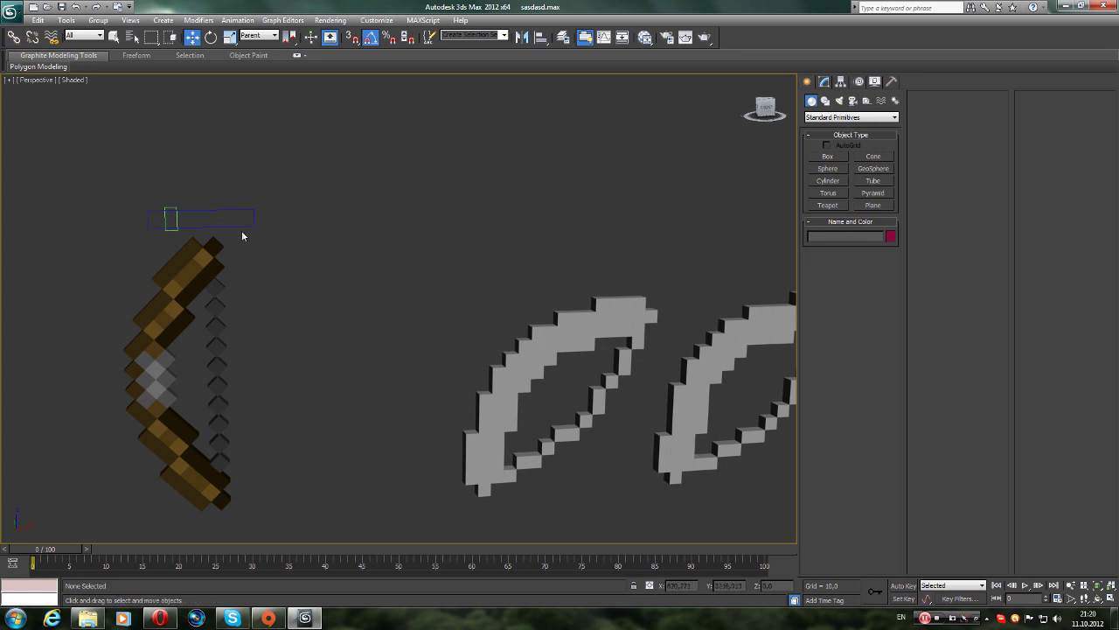
pyautogui.click(175, 223)
# - Select the bow with the rectangle and open the Group menu without choosing anything
pyautogui.moveTo(175, 223)
pyautogui.mouseDown()
pyautogui.moveTo(331, 221)
pyautogui.moveTo(246, 231)
pyautogui.mouseUp()
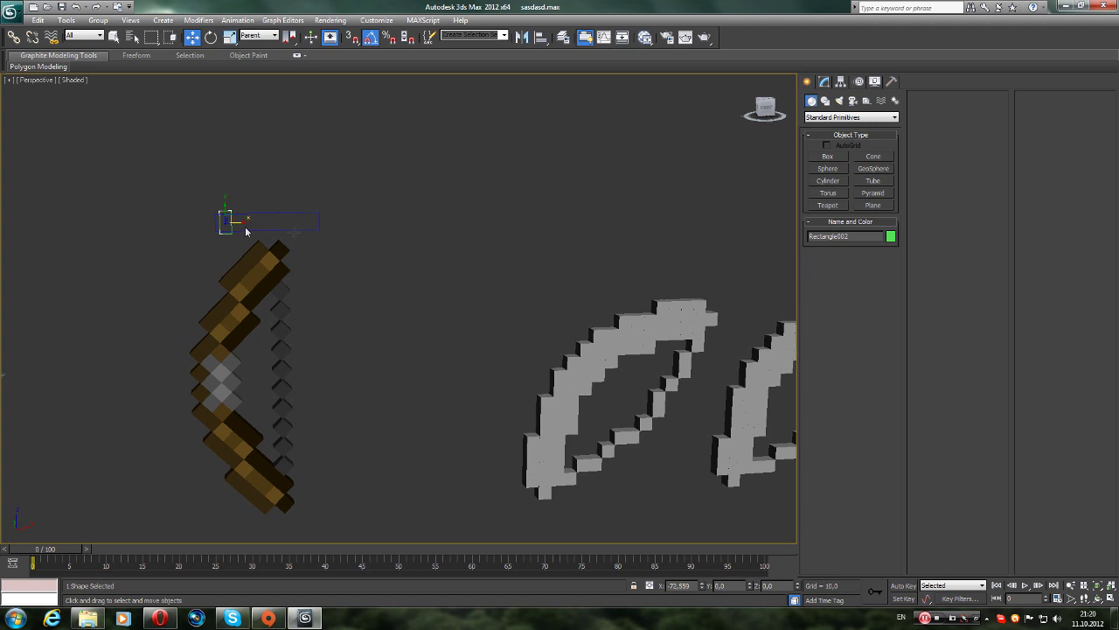
pyautogui.doubleClick(294, 231)
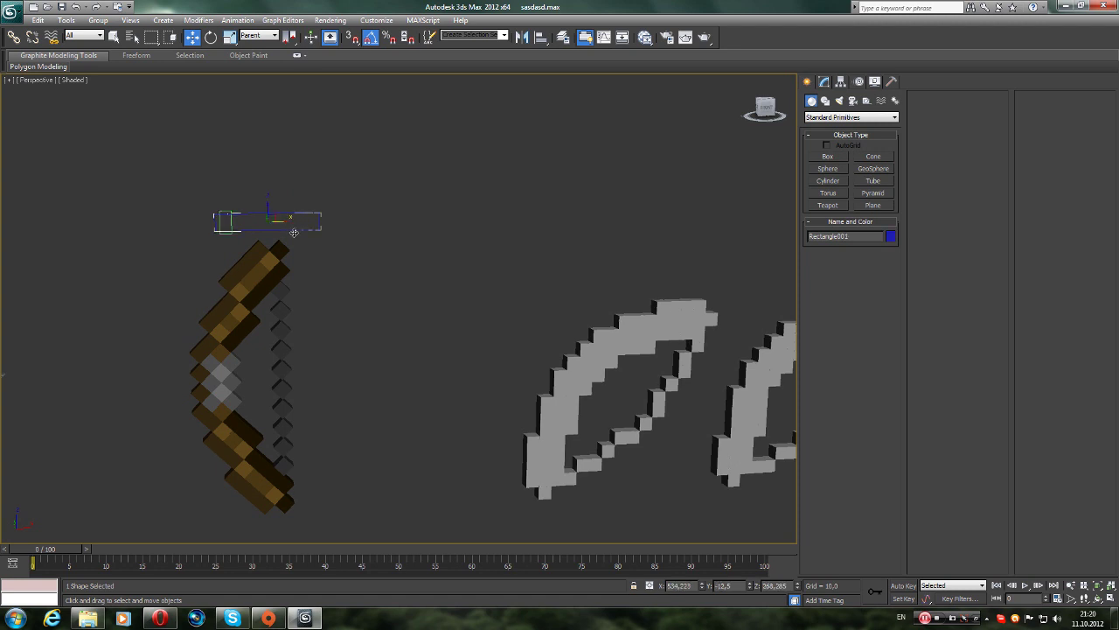
pyautogui.click(98, 20)
pyautogui.click(390, 143)
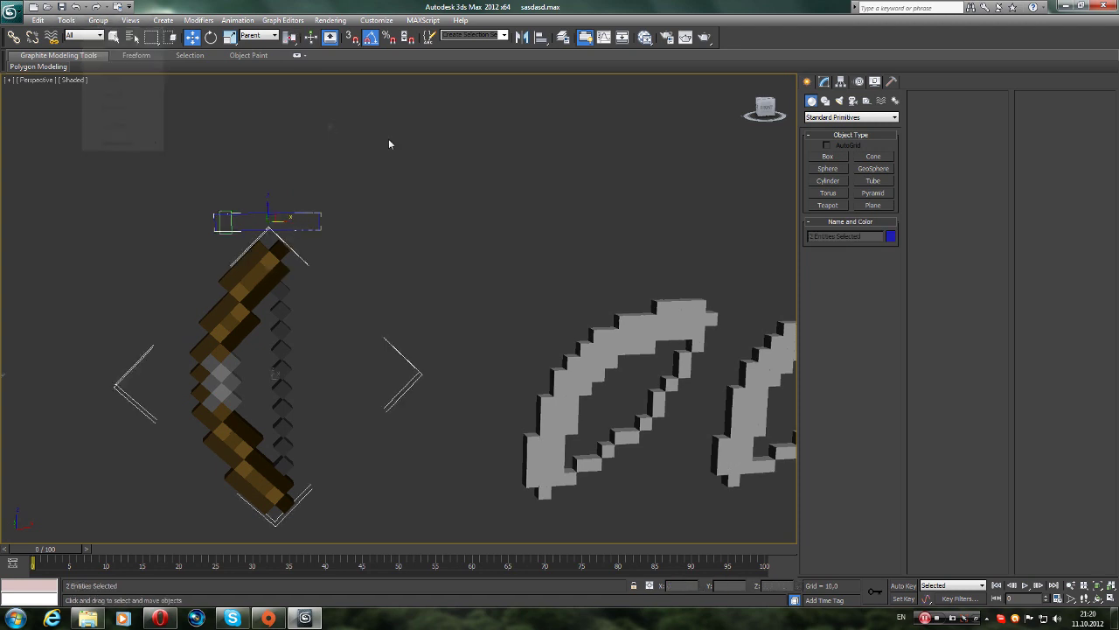
# - Select the rectangle frame and textured bow, then group them as Group001
pyautogui.click(319, 228)
pyautogui.keyDown('ctrl'); pyautogui.click(232, 307); pyautogui.keyUp('ctrl')
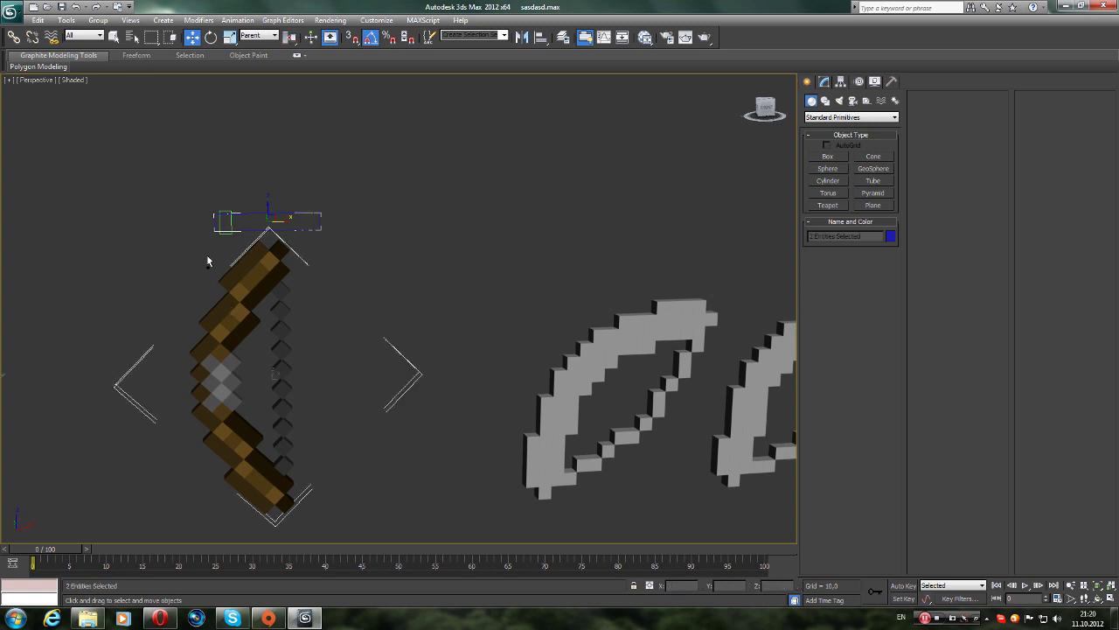
pyautogui.click(98, 20)
pyautogui.click(111, 34)
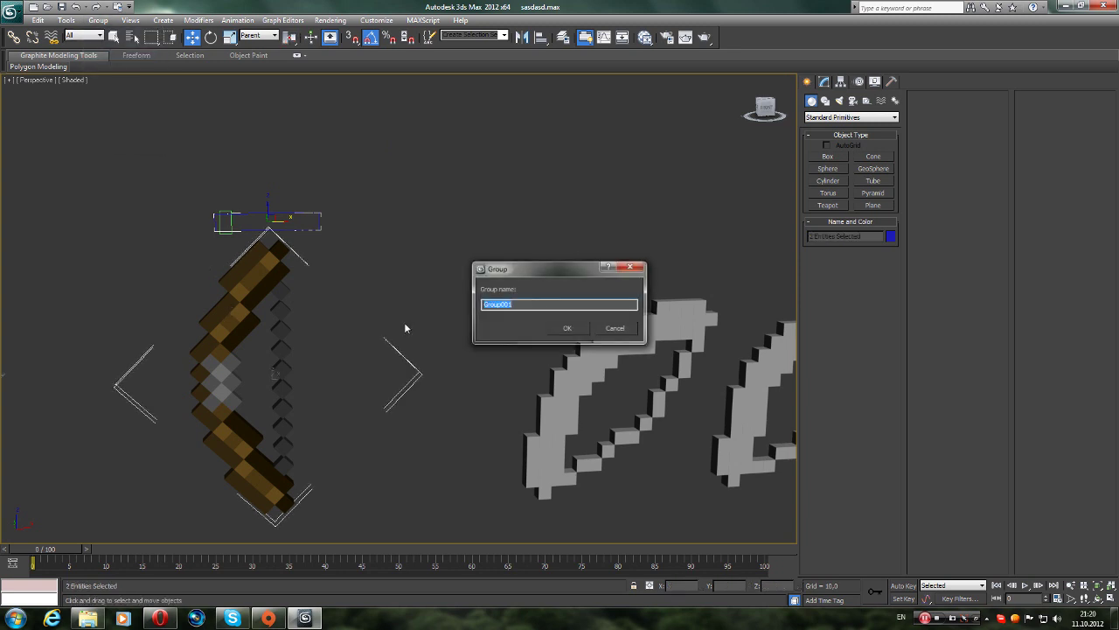
pyautogui.click(549, 325)
# - Slide the green handle to test the bowstring morph, then select the whole bow group
pyautogui.keyDown('alt'); pyautogui.moveTo(466, 207); pyautogui.dragTo(418, 210, button='middle'); pyautogui.keyUp('alt')
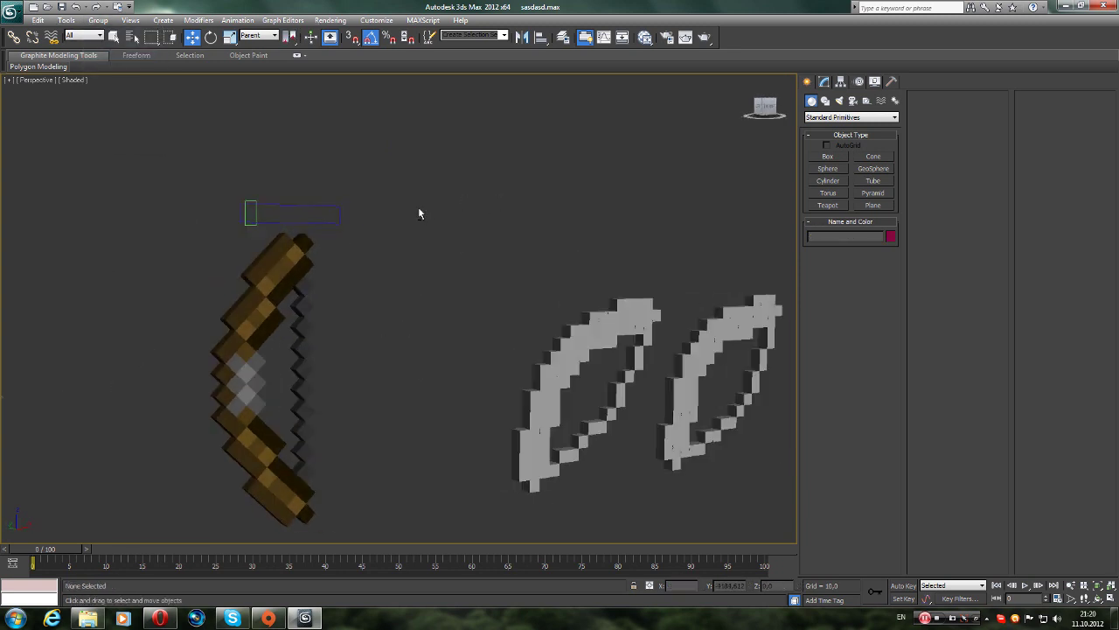
pyautogui.click(256, 218)
pyautogui.keyDown('alt'); pyautogui.moveTo(271, 219); pyautogui.dragTo(283, 240, button='middle'); pyautogui.keyUp('alt')
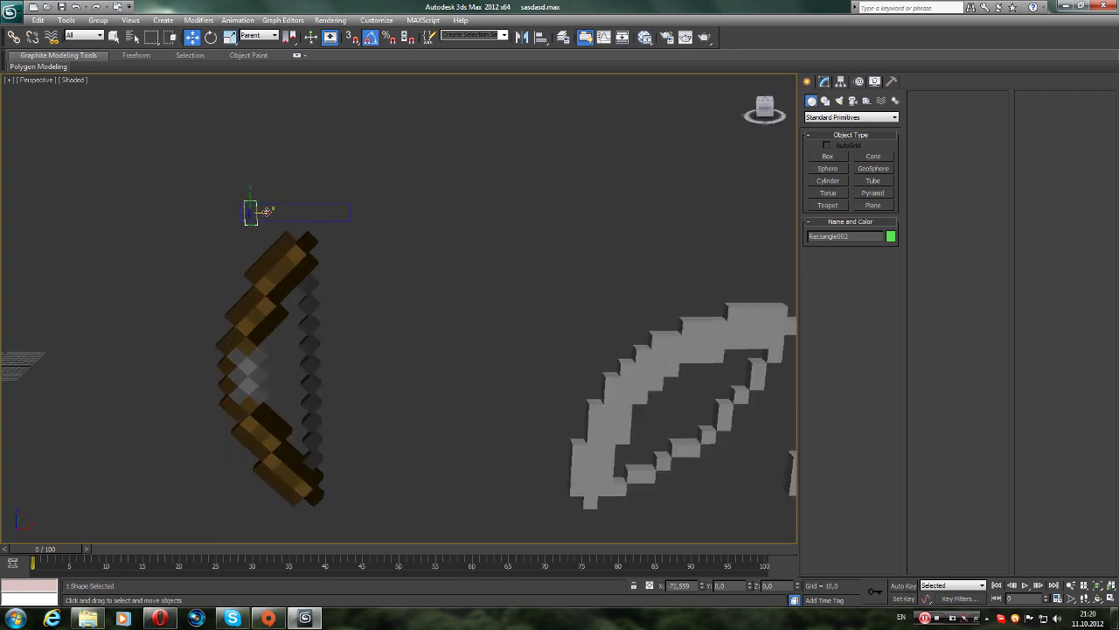
pyautogui.moveTo(266, 211)
pyautogui.mouseDown()
pyautogui.moveTo(344, 210)
pyautogui.moveTo(273, 214)
pyautogui.mouseUp()
pyautogui.click(245, 294)
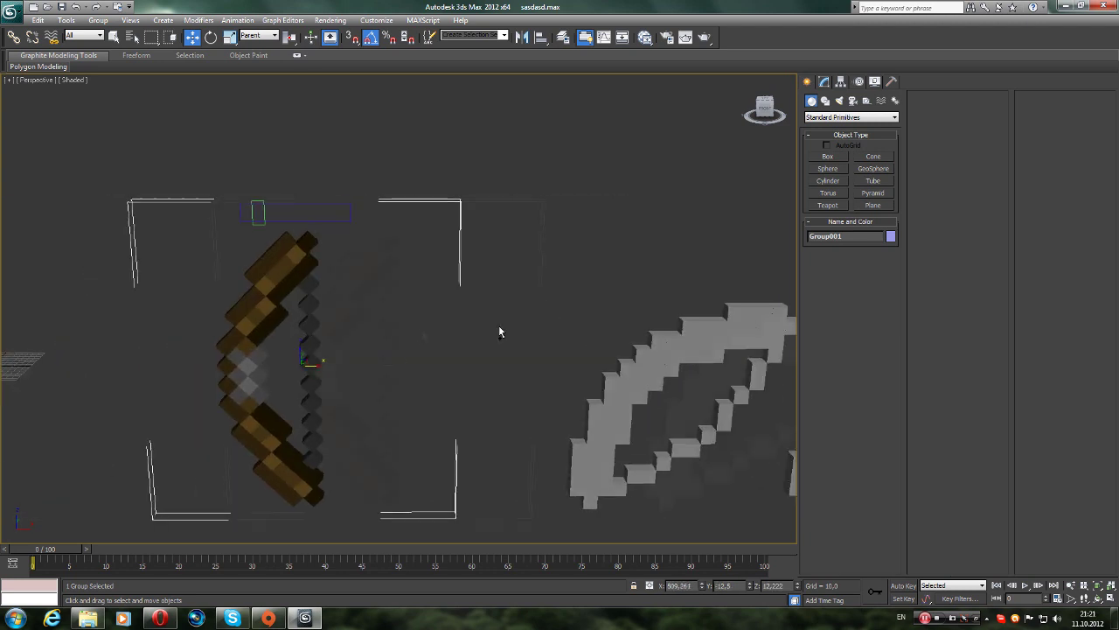
pyautogui.scroll(-3, 291, 276)
pyautogui.scroll(-3, 290, 277)
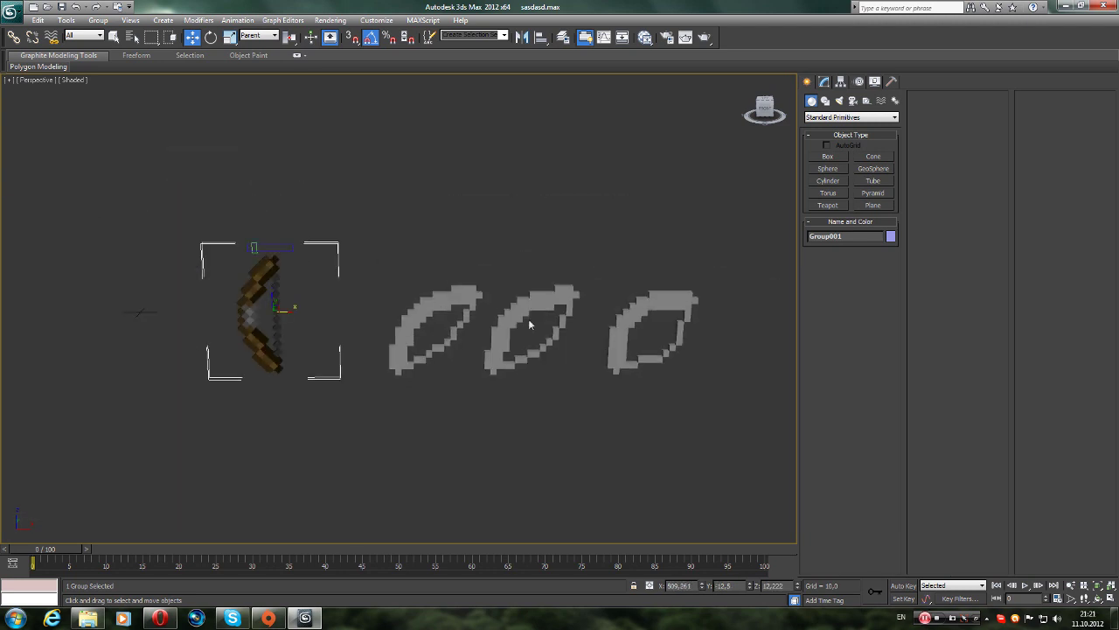
# - Hide the bow layer in the Layer Manager and close it
pyautogui.click(581, 39)
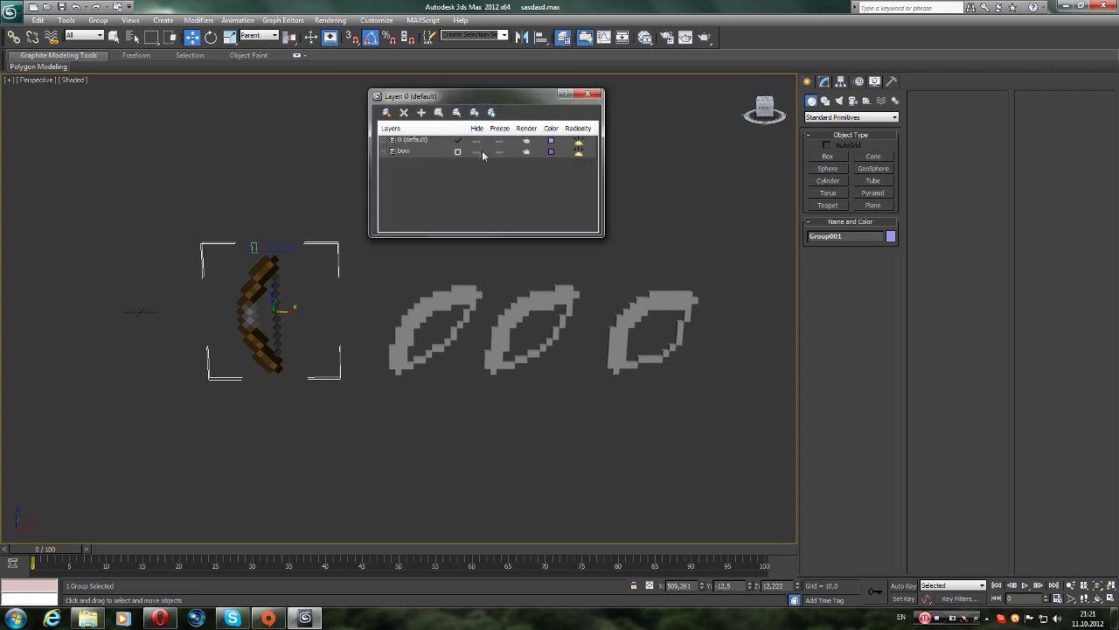
pyautogui.click(477, 153)
pyautogui.click(588, 94)
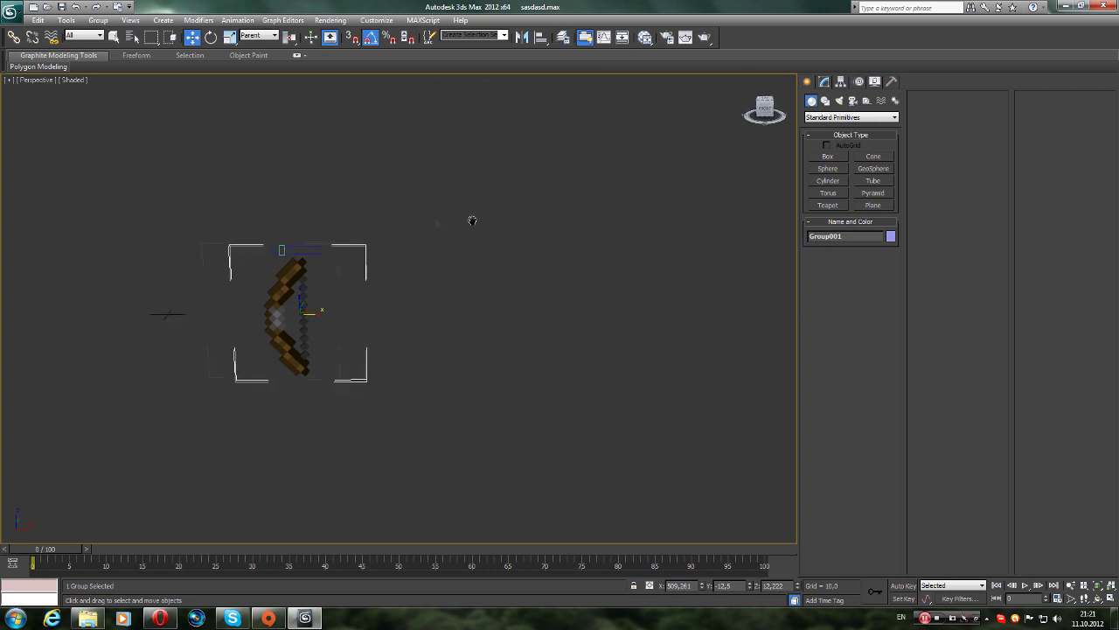
# - Move the bow group right, undo the move, and recentre the view on the bow
pyautogui.moveTo(274, 346); pyautogui.dragTo(333, 347, button='middle')
pyautogui.moveTo(339, 314); pyautogui.dragTo(437, 333)
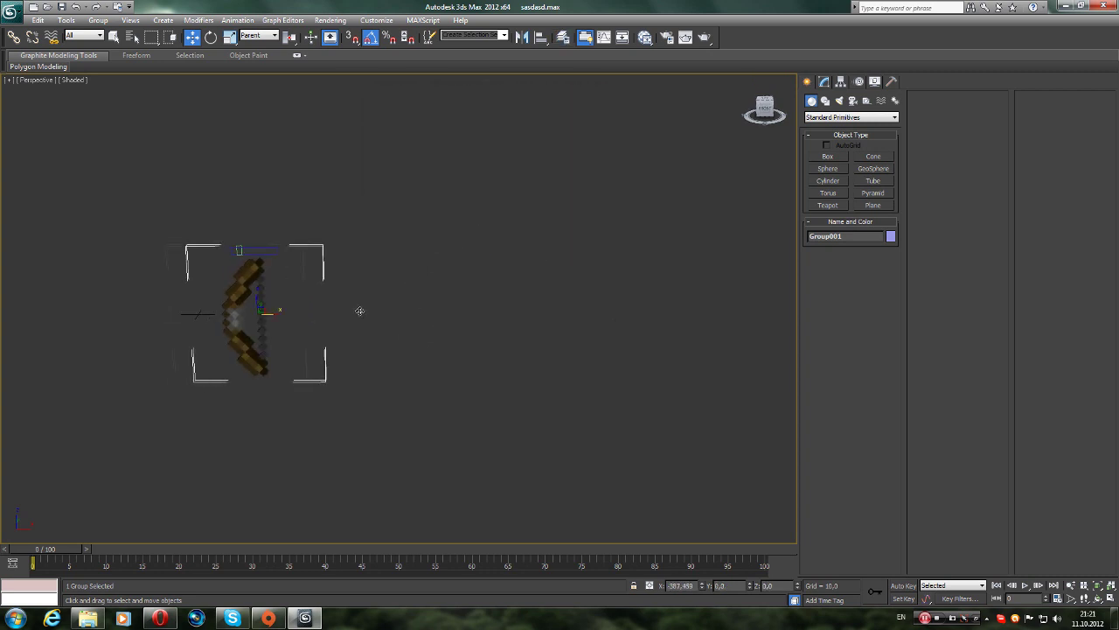
pyautogui.hotkey('ctrl', 'z')
pyautogui.hotkey('ctrl', 'z')
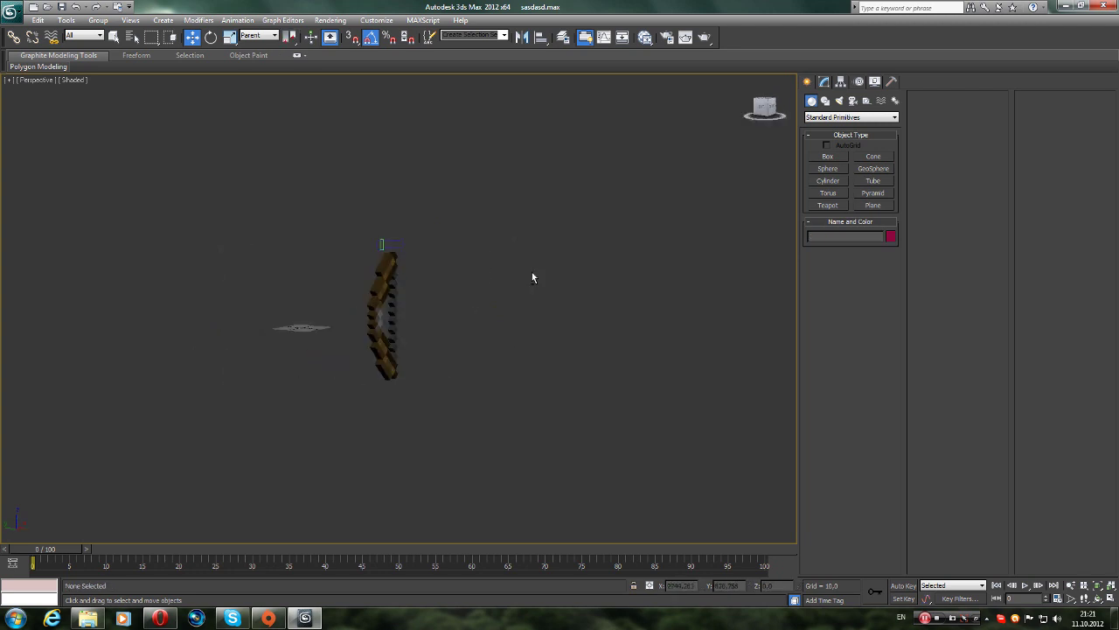
pyautogui.hotkey('ctrl', 'z')
pyautogui.hotkey('ctrl', 'z')
pyautogui.hotkey('ctrl', 'z')
pyautogui.moveTo(230, 103); pyautogui.dragTo(250, 136, button='middle')
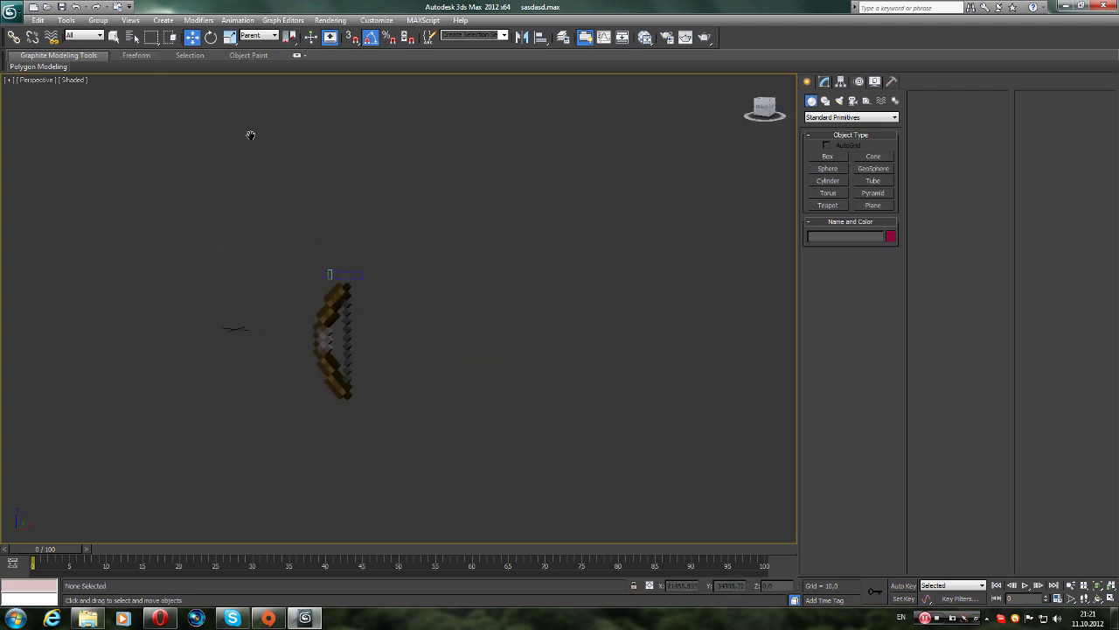